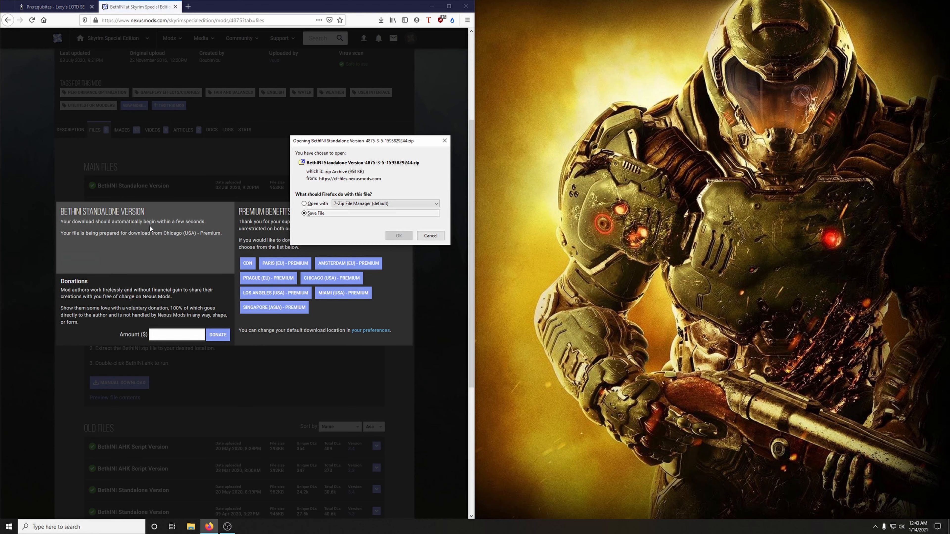
Step: Save the BethINI Standalone Version zip file and show it in its Downloads folder beside the browser
left_click(398, 236)
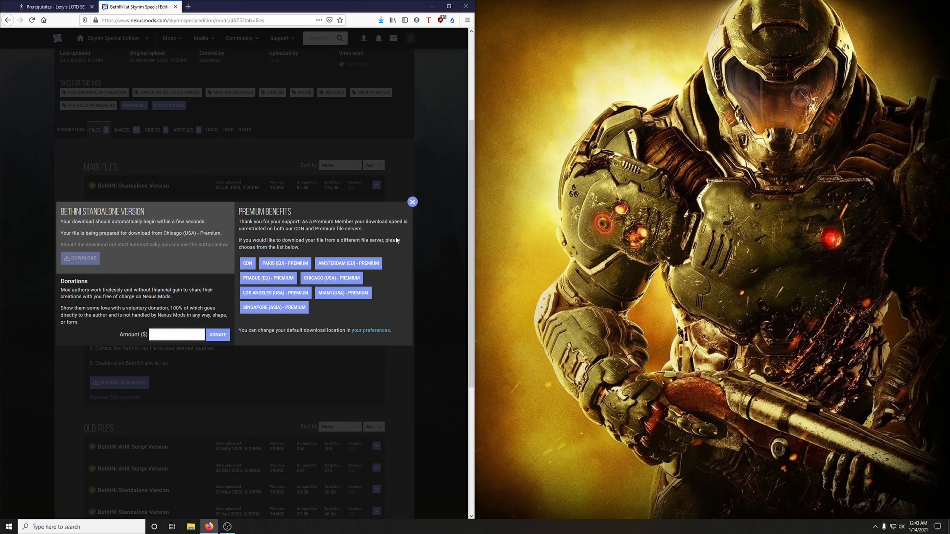
left_click(380, 20)
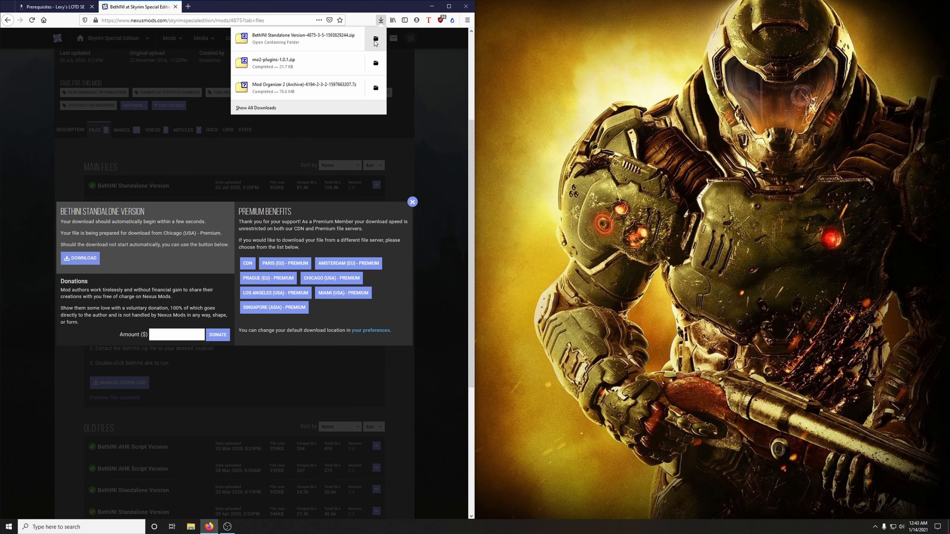
left_click(374, 40)
left_click_drag(262, 15, 718, 11)
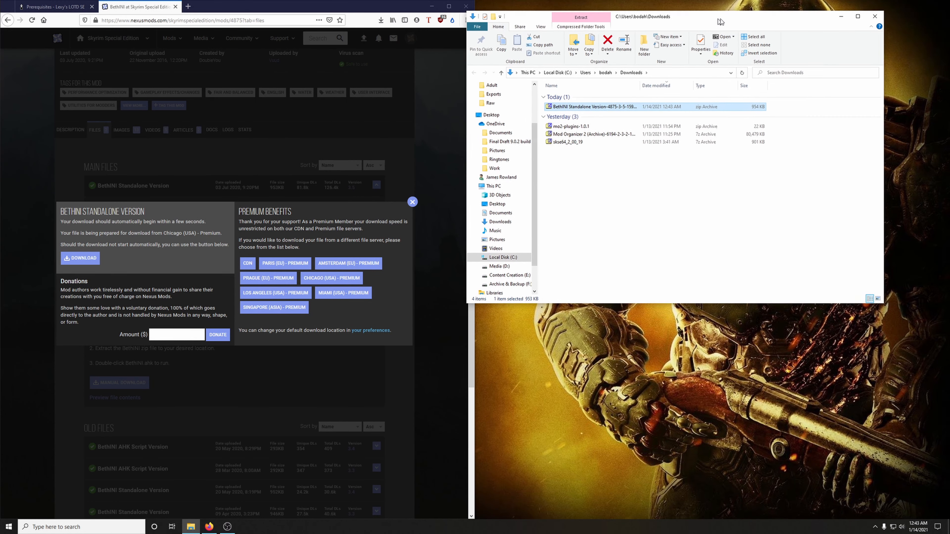
left_click_drag(718, 11, 756, 9)
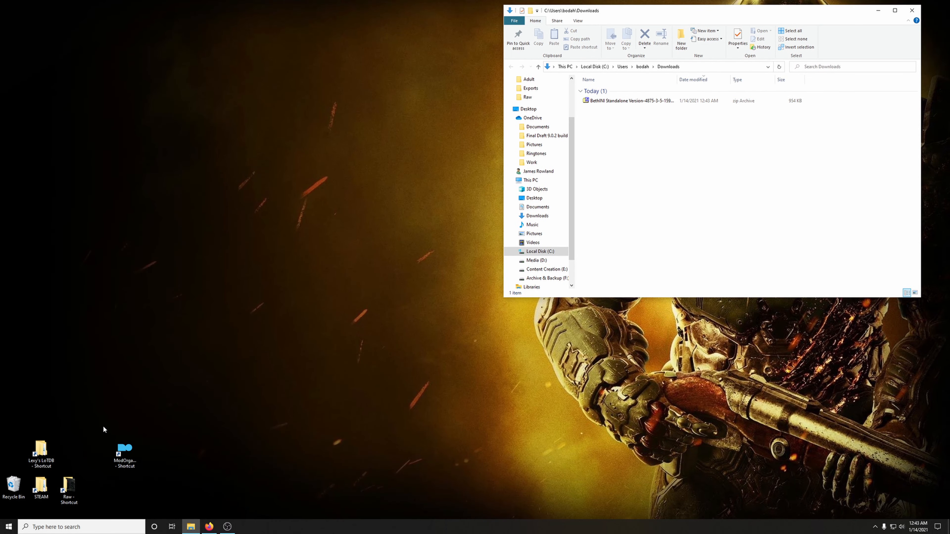
Step: Create a new folder named BethINI inside the Lexy's LoTDB folder
double_click(44, 450)
left_click_drag(814, 17, 375, 52)
right_click(195, 219)
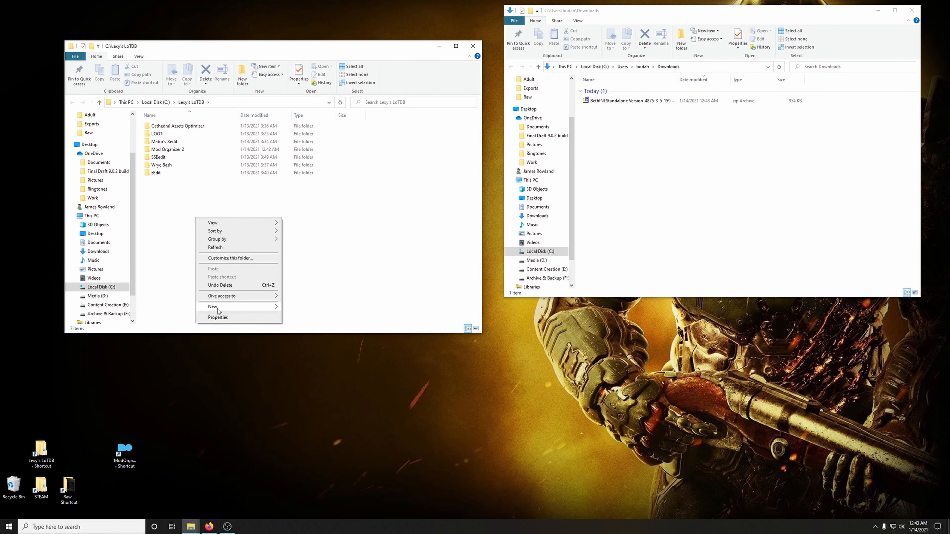
mouse_move(219, 310)
left_click(295, 309)
type("B")
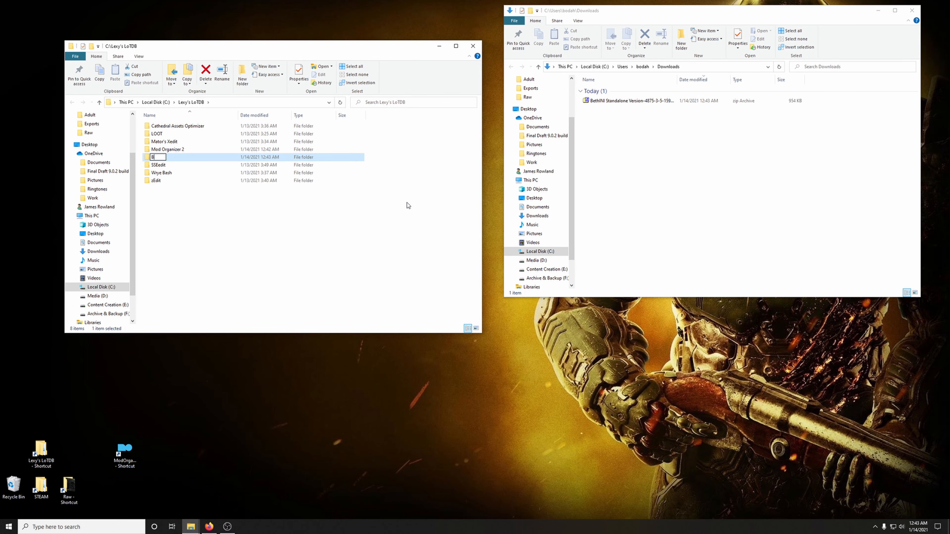
type("ethINI")
key("Return")
Step: Extract the contents of the archive's BethINI Standalone folder into the new BethINI folder, then close the archive and the Downloads window
left_click(621, 121)
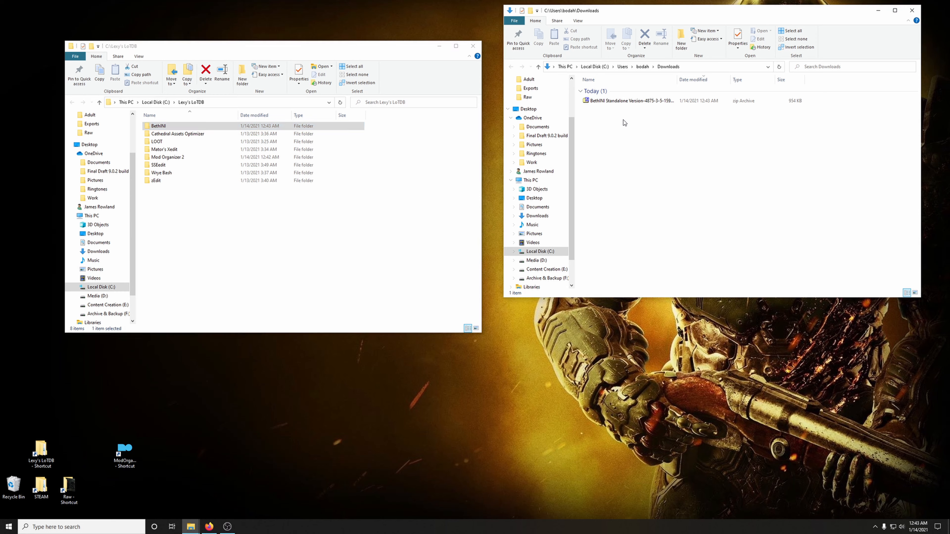
double_click(610, 101)
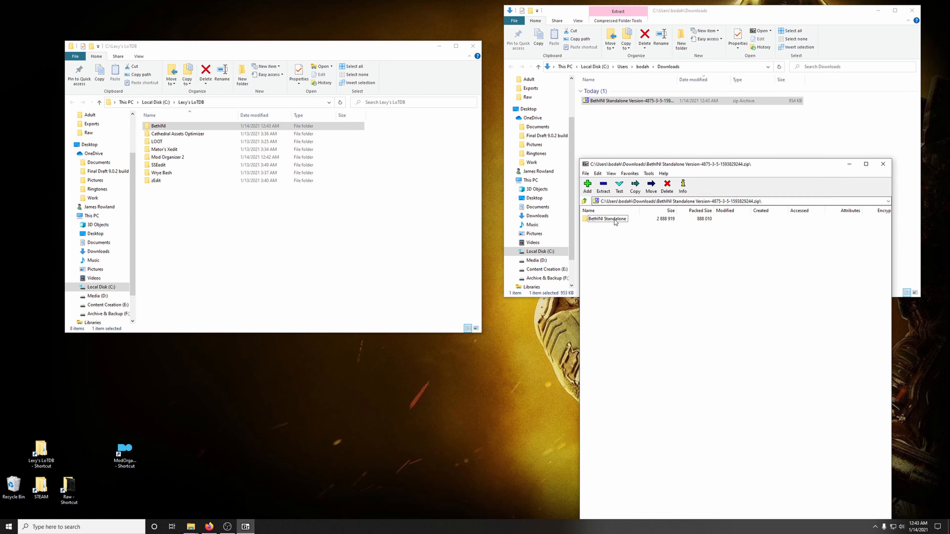
double_click(614, 220)
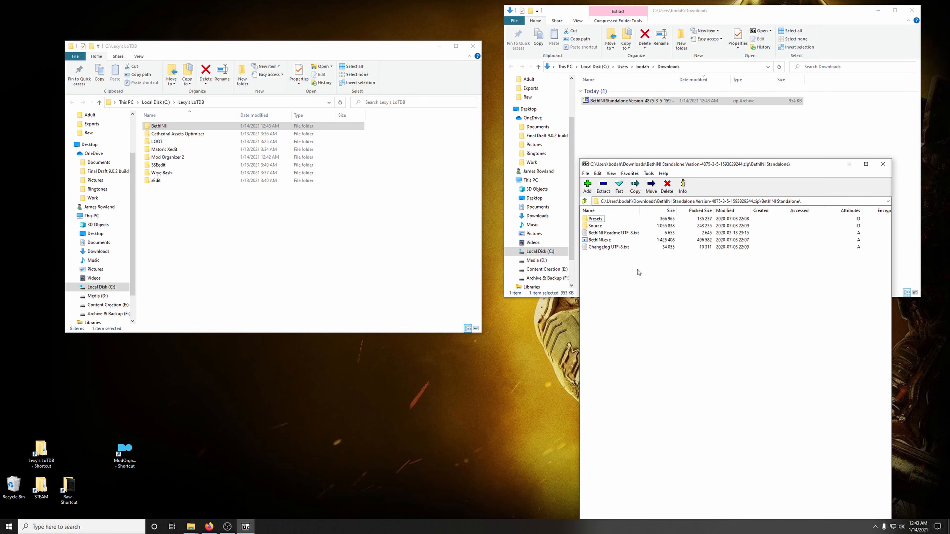
left_click_drag(639, 272, 160, 129)
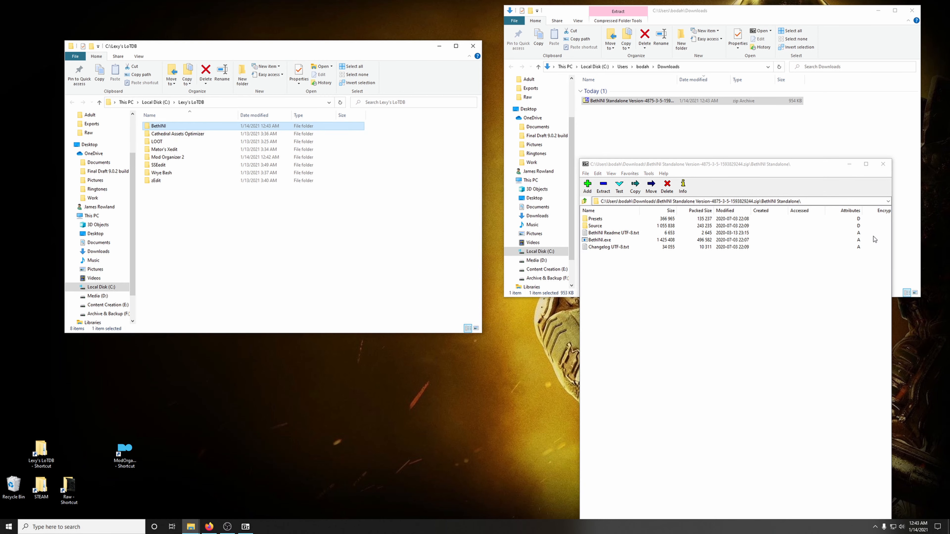
left_click(888, 167)
left_click(644, 100)
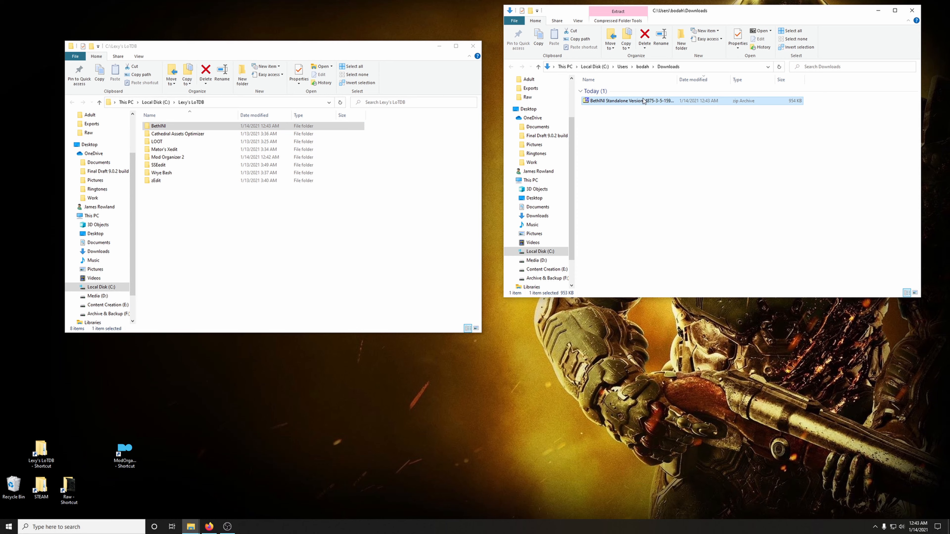
left_click(912, 10)
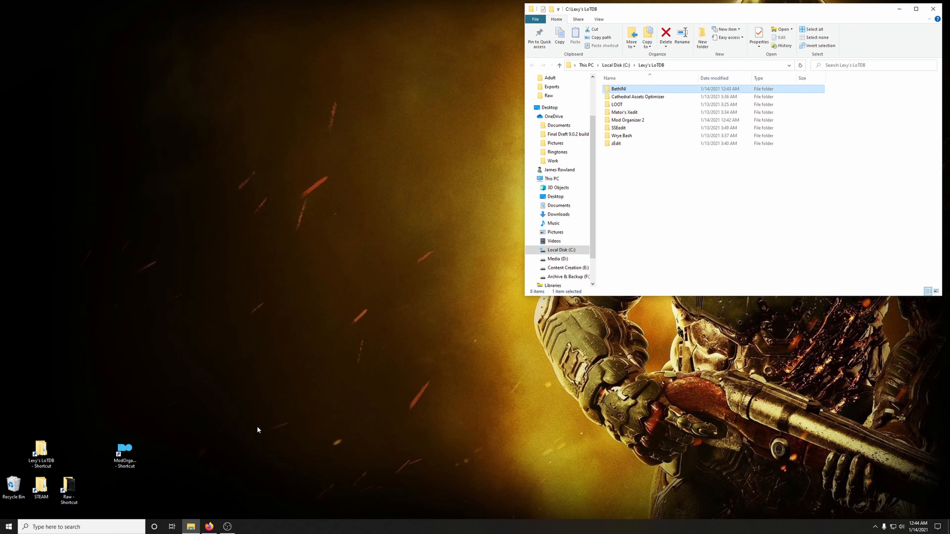
Step: Bring up the guide's BethINI instructions, launch BethINI from its new folder and choose Skyrim Special Edition as the game
left_click(210, 527)
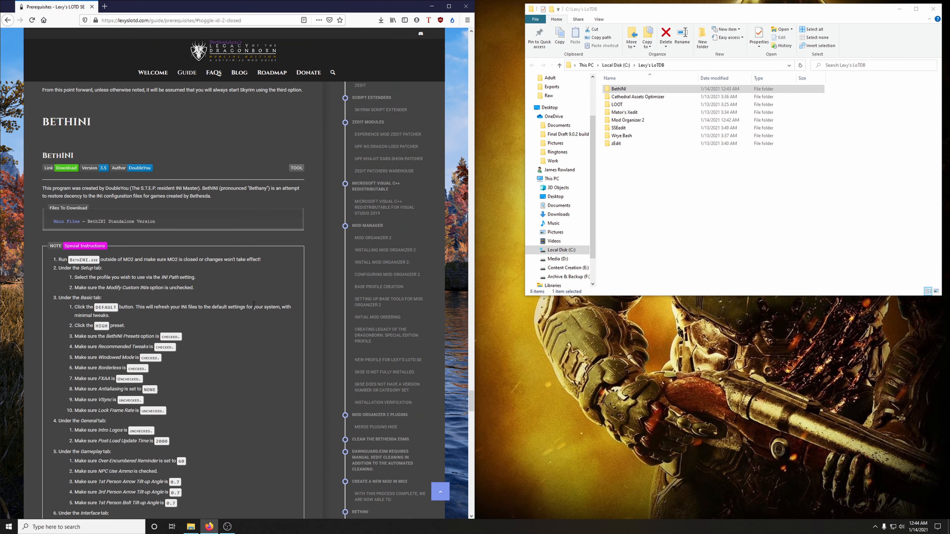
scroll(244, 290, "down", 3)
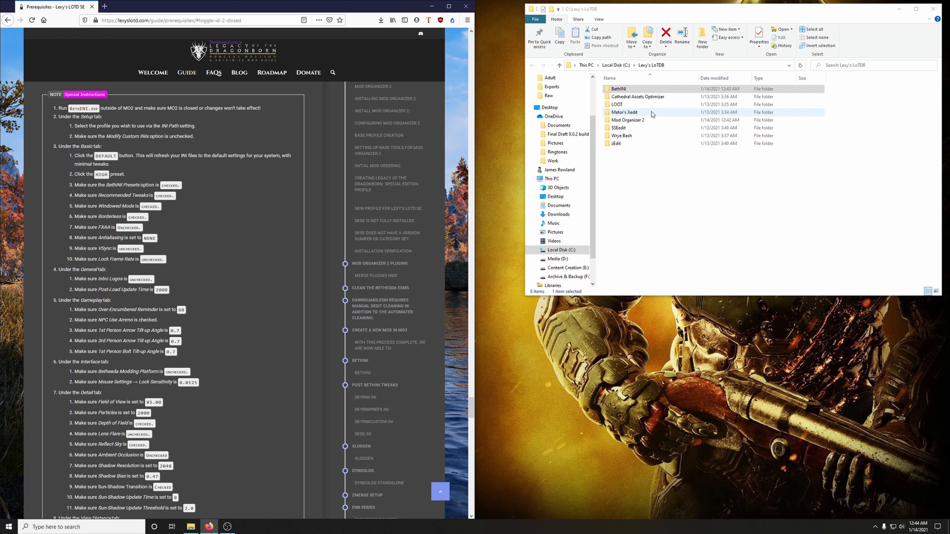
left_click(621, 90)
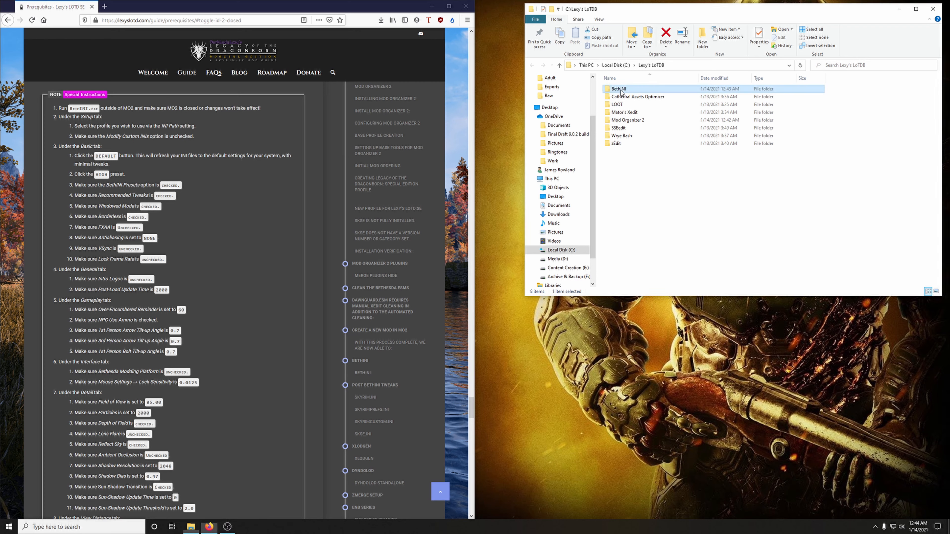
double_click(620, 89)
double_click(631, 114)
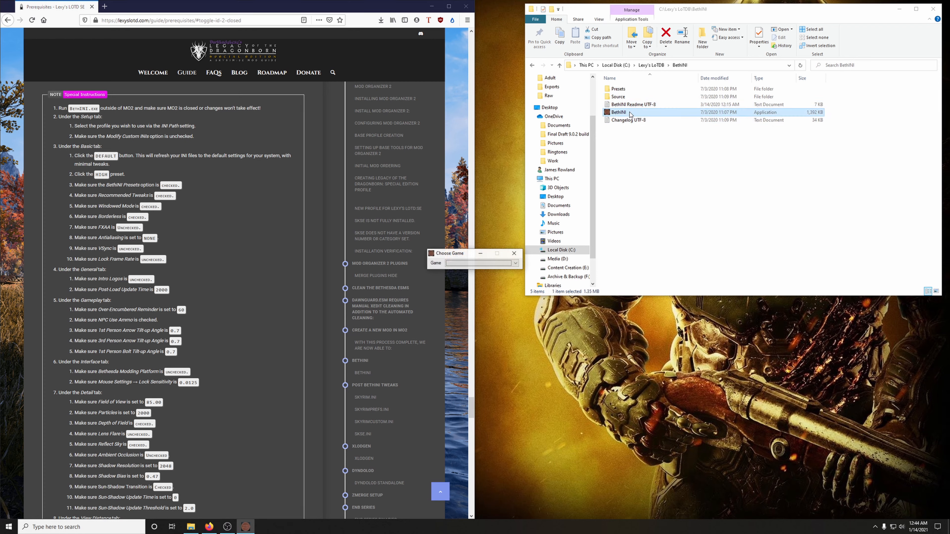
left_click(485, 267)
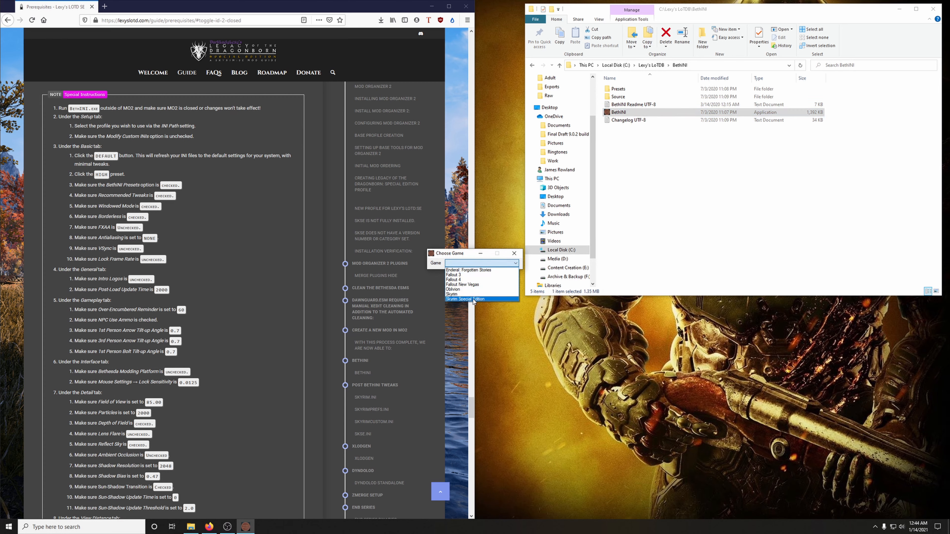
left_click(474, 301)
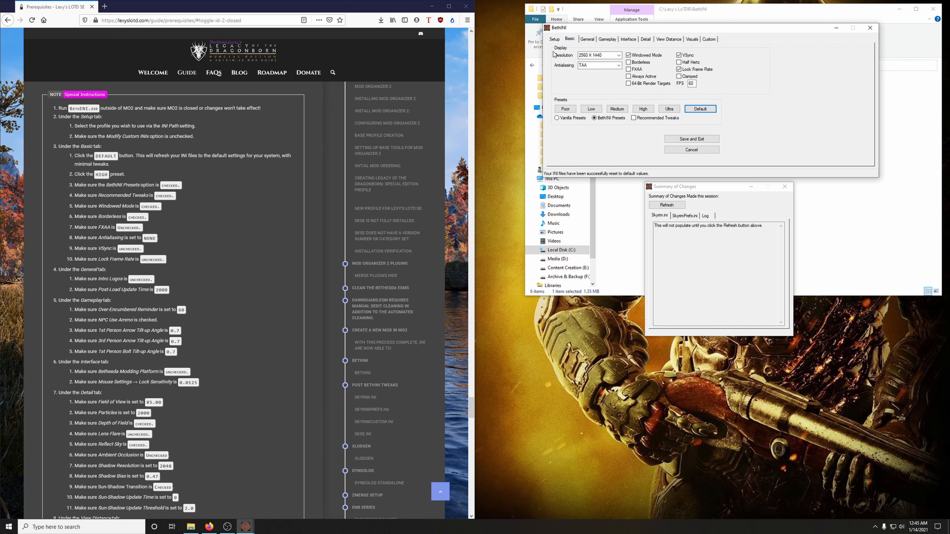
Step: Set BethINI's Mod Organizer path to the ModOrganizer executable in C:\Lexy's LoTDB\Mod Organizer 2
left_click(555, 40)
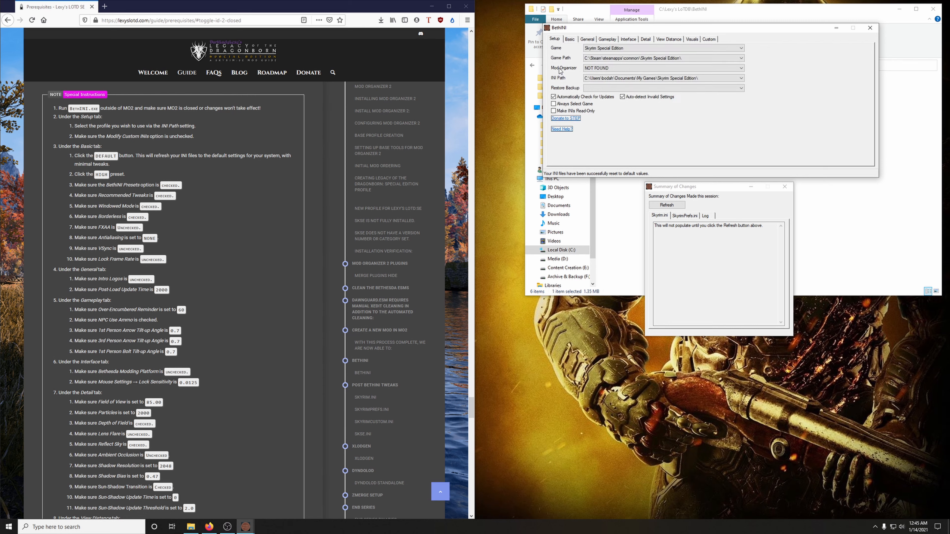
left_click(606, 70)
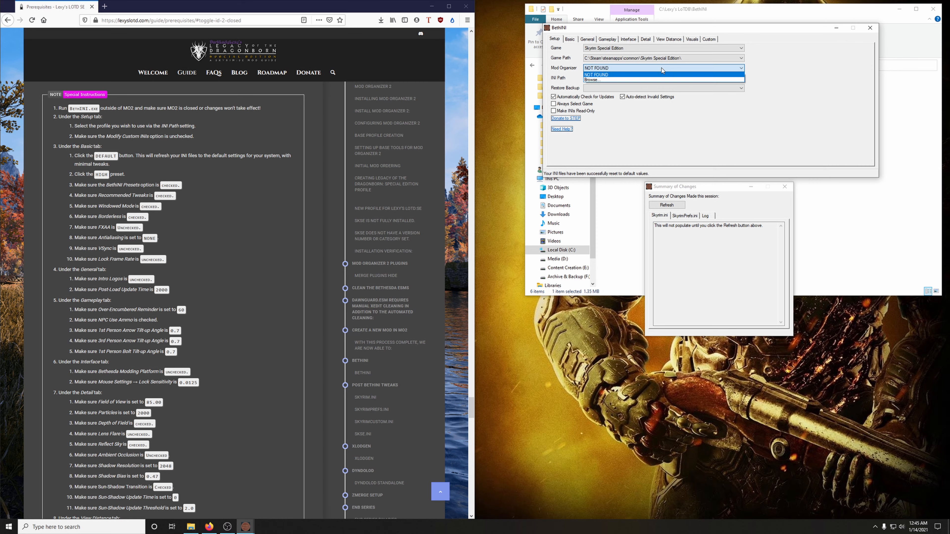
left_click(606, 80)
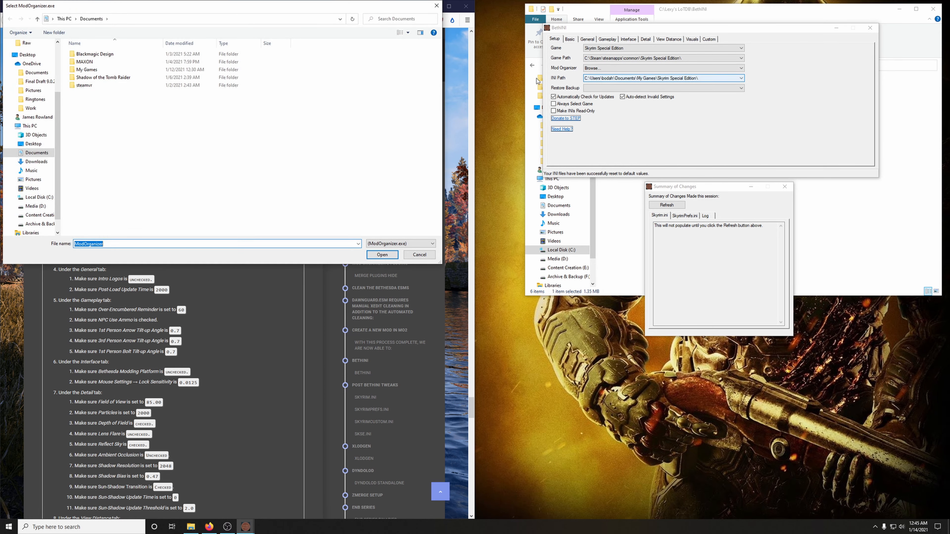
left_click_drag(255, 8, 782, 56)
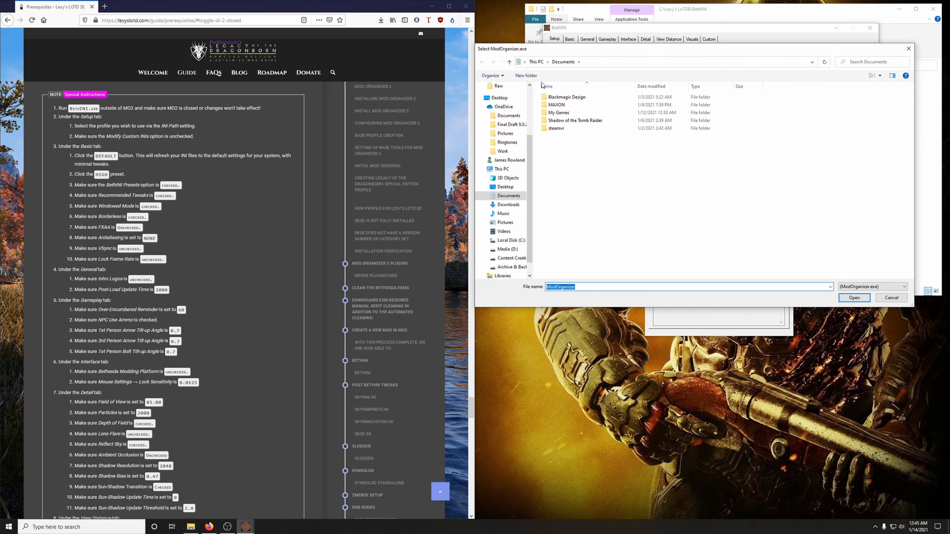
left_click_drag(654, 55, 639, 56)
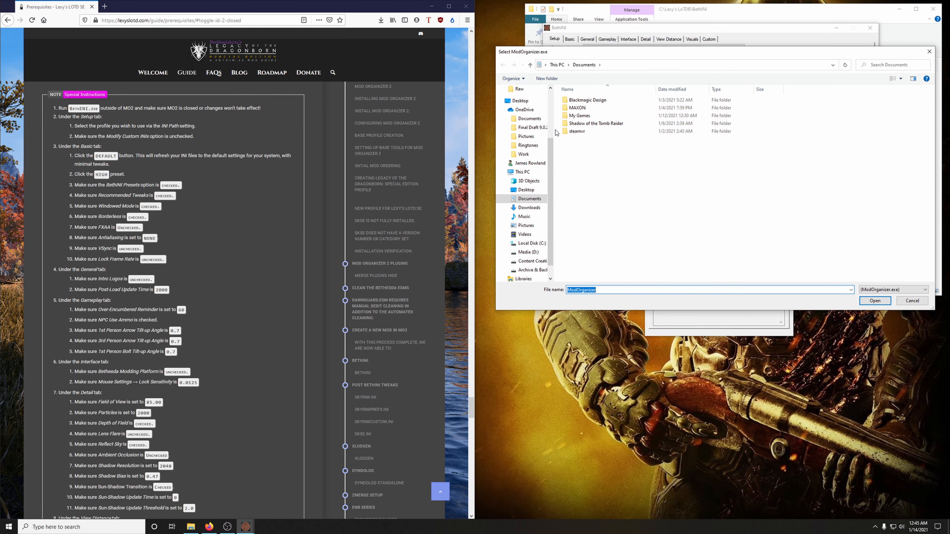
left_click(531, 243)
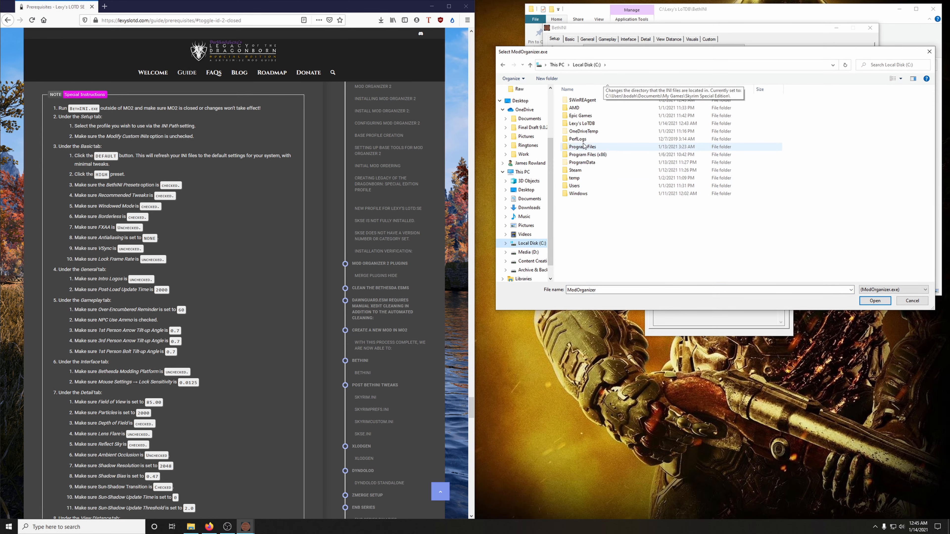
double_click(597, 125)
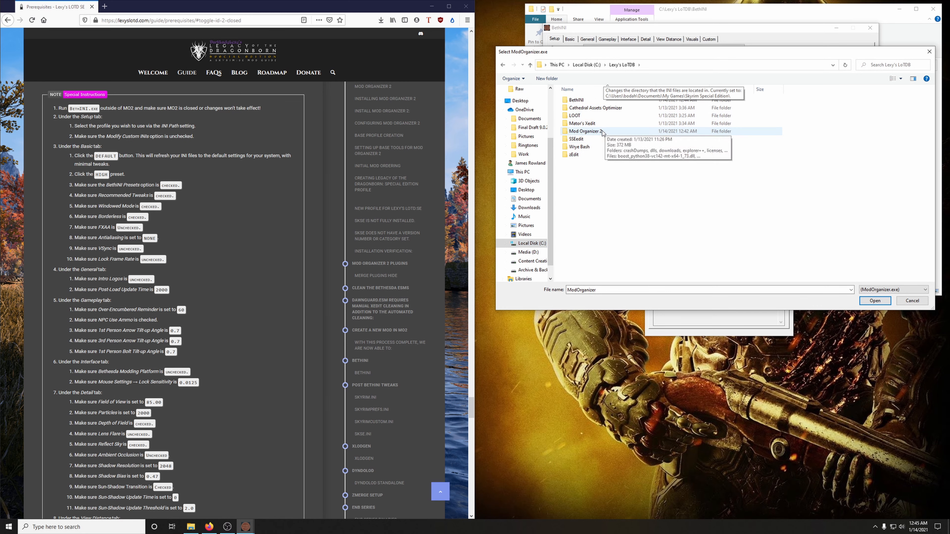
left_click(592, 132)
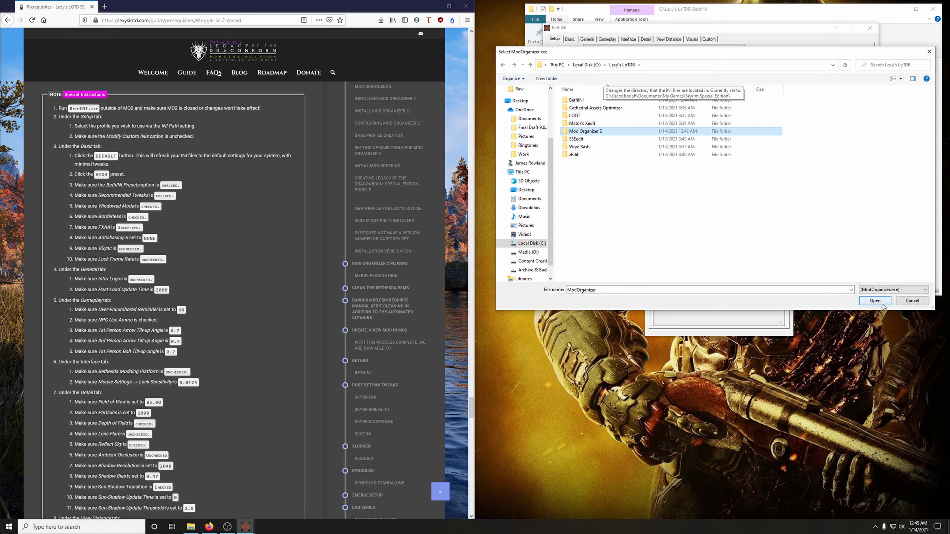
left_click(883, 305)
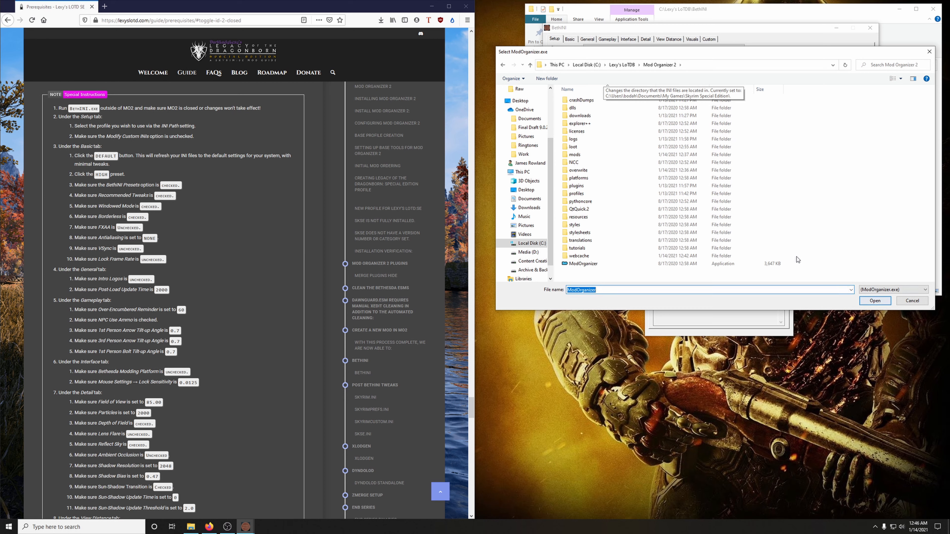
left_click(882, 304)
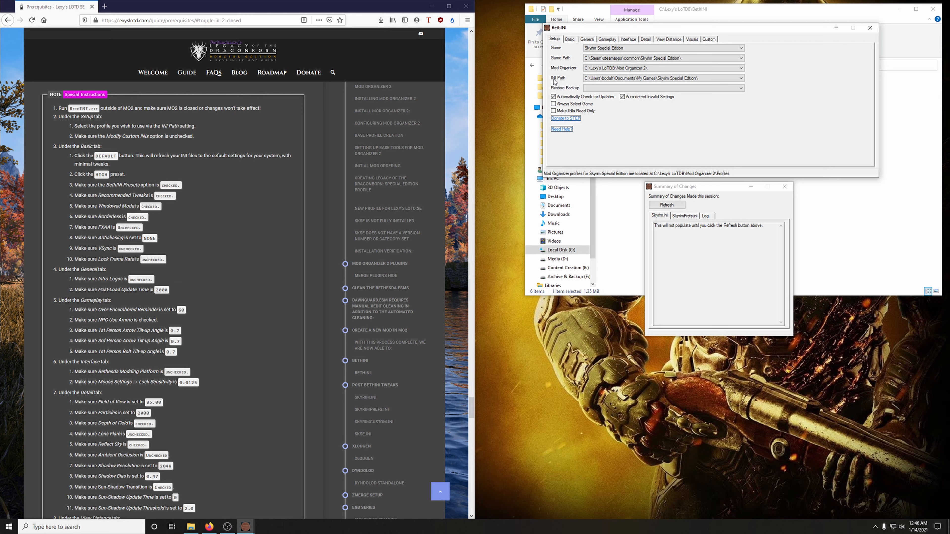
Step: Set the INI Path to ModOrganizer > Legacy of the Dragonborn - Special Edition, accept the restart and allow modification of custom INIs
left_click(679, 79)
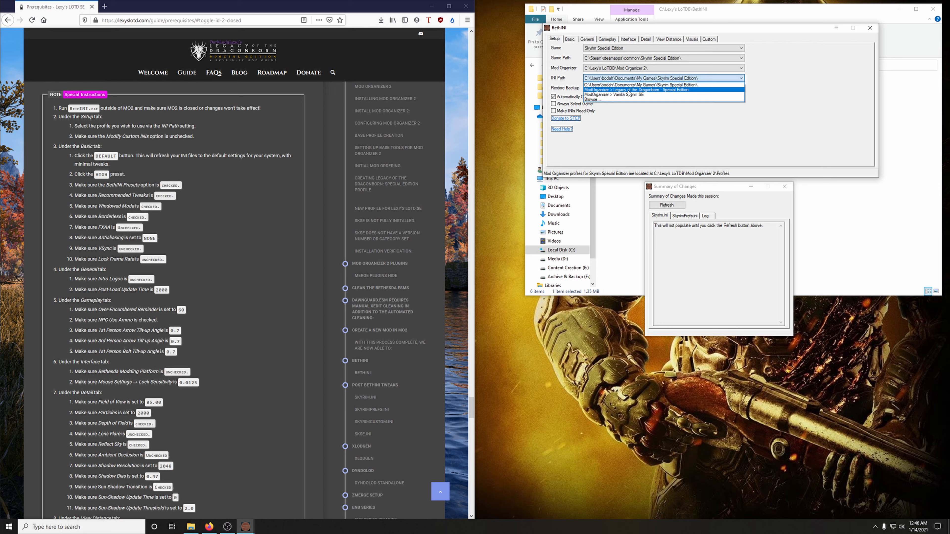
left_click(675, 91)
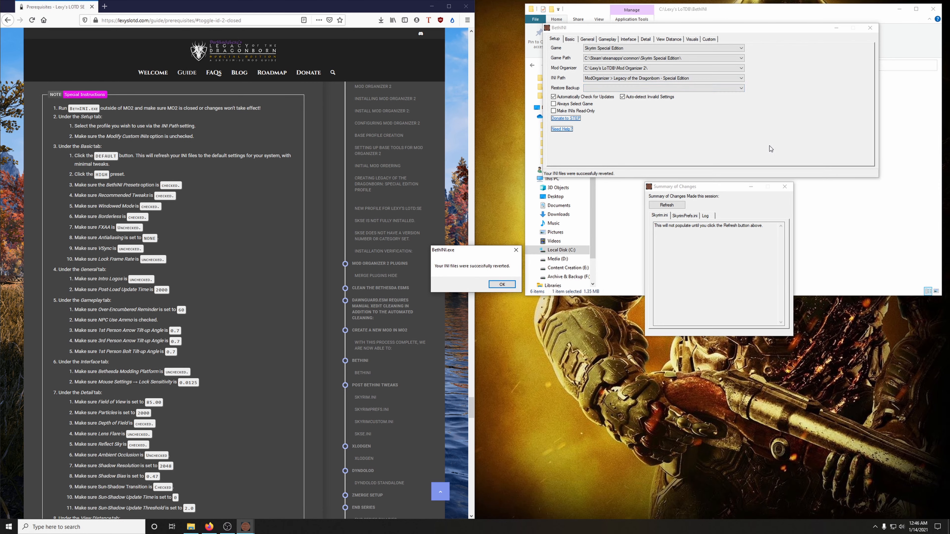
left_click(503, 286)
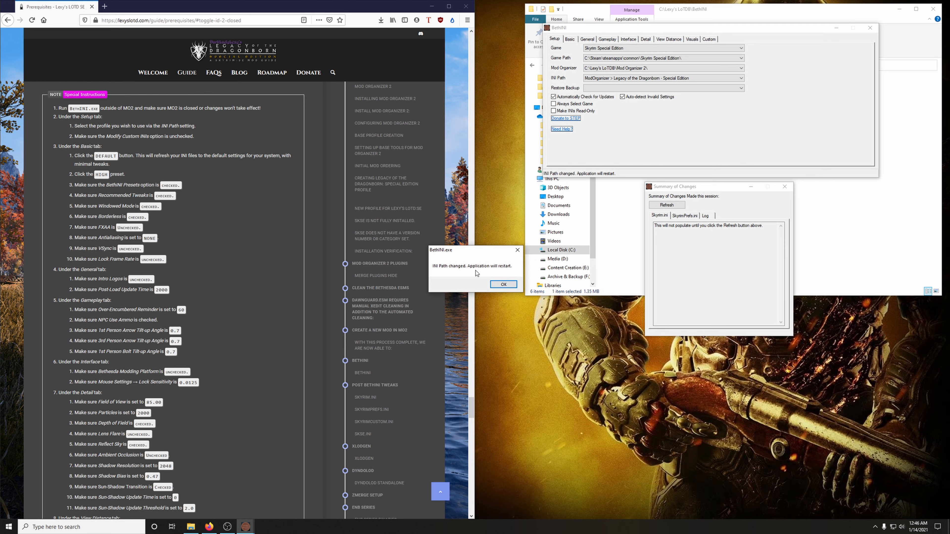
left_click(500, 285)
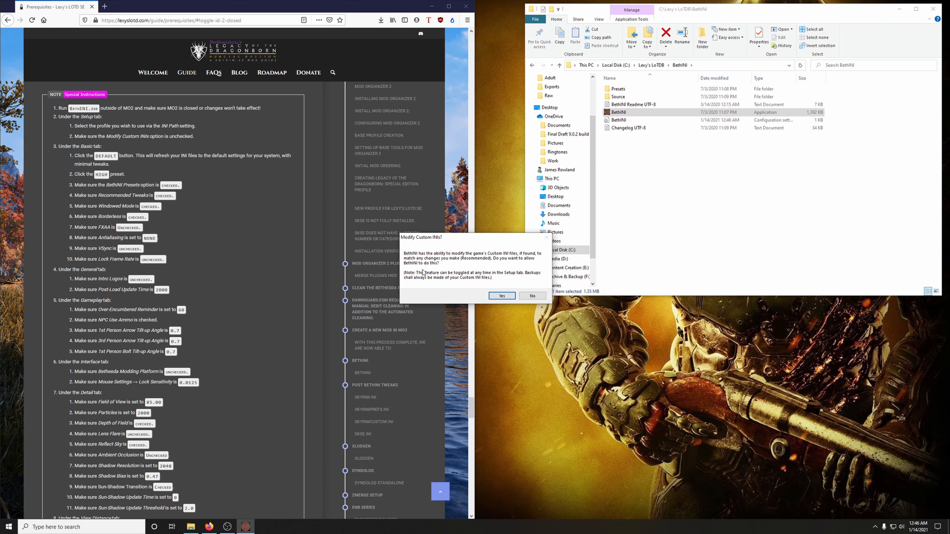
left_click(503, 297)
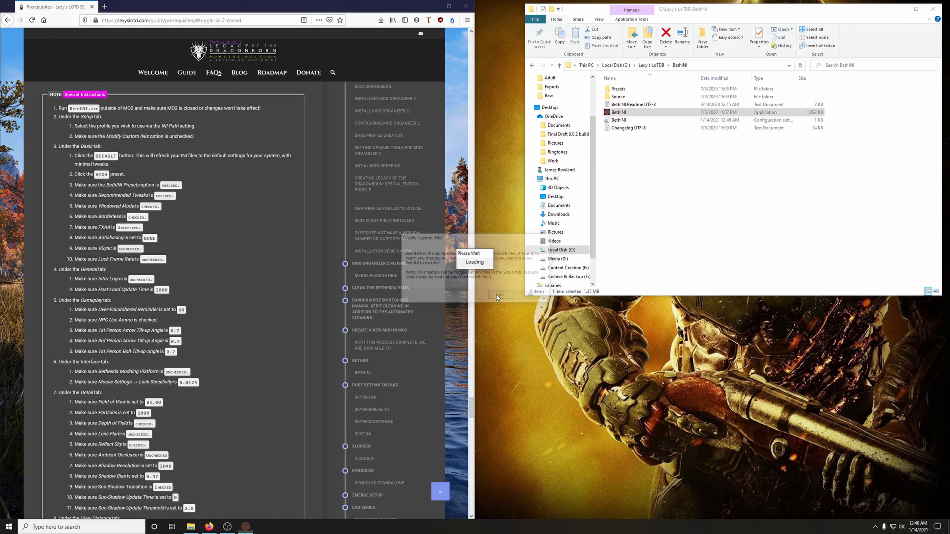
Step: Reset the profile's INI files with the Default preset in the Basic settings
left_click_drag(587, 190, 801, 88)
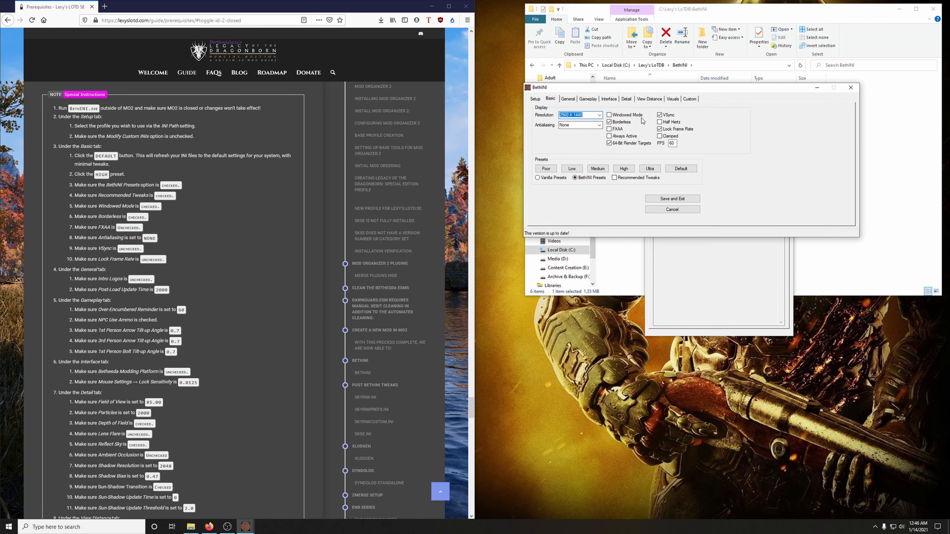
left_click(687, 170)
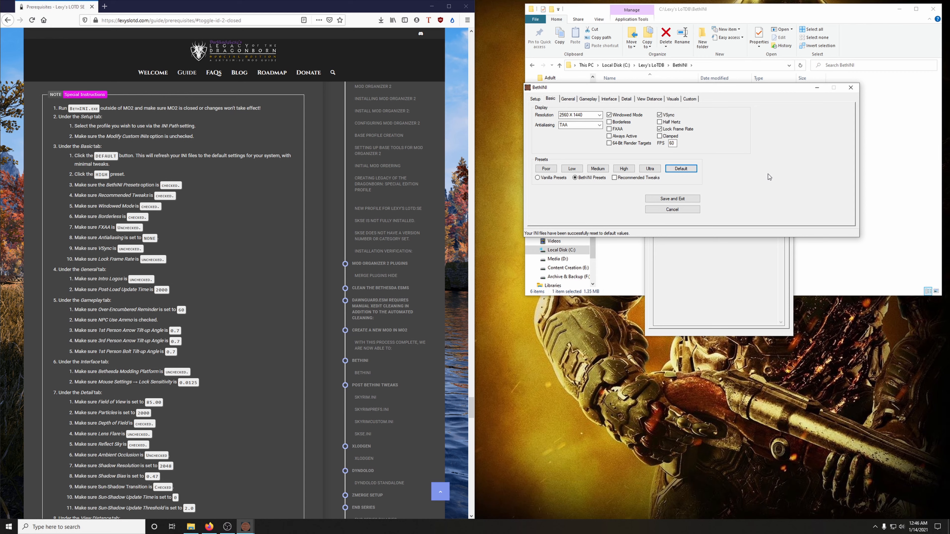
Step: Apply the High preset and adjust its display options: Borderless on, Antialiasing None, VSync and Lock Frame Rate off
left_click(624, 168)
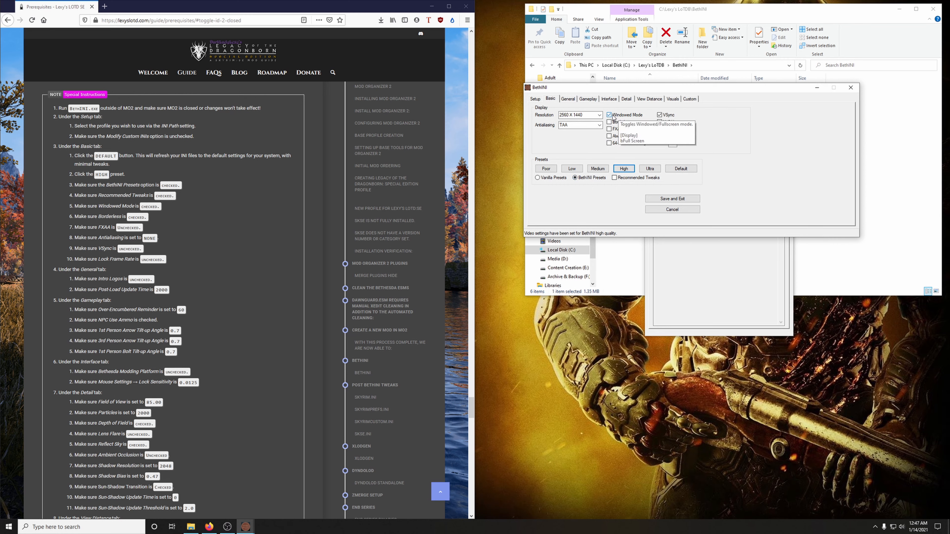
left_click(610, 122)
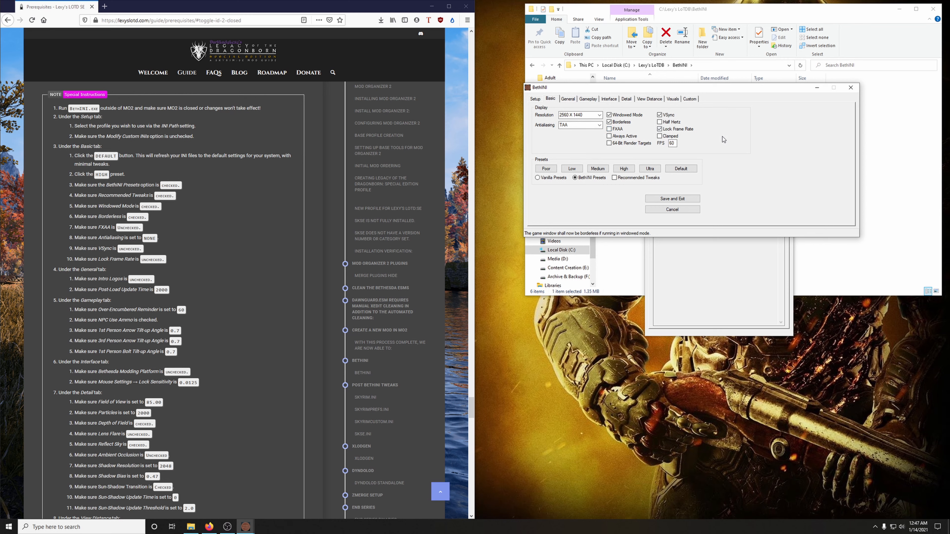
left_click(575, 126)
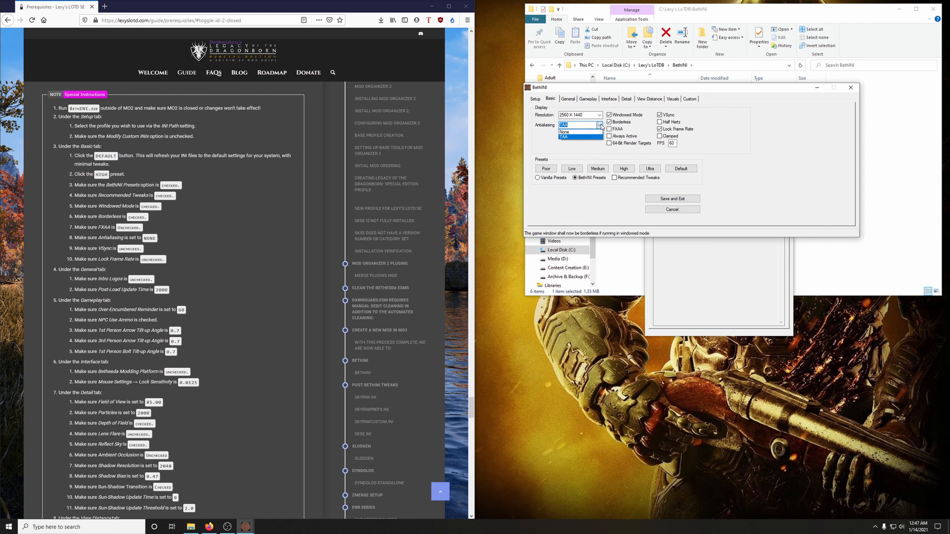
left_click(574, 133)
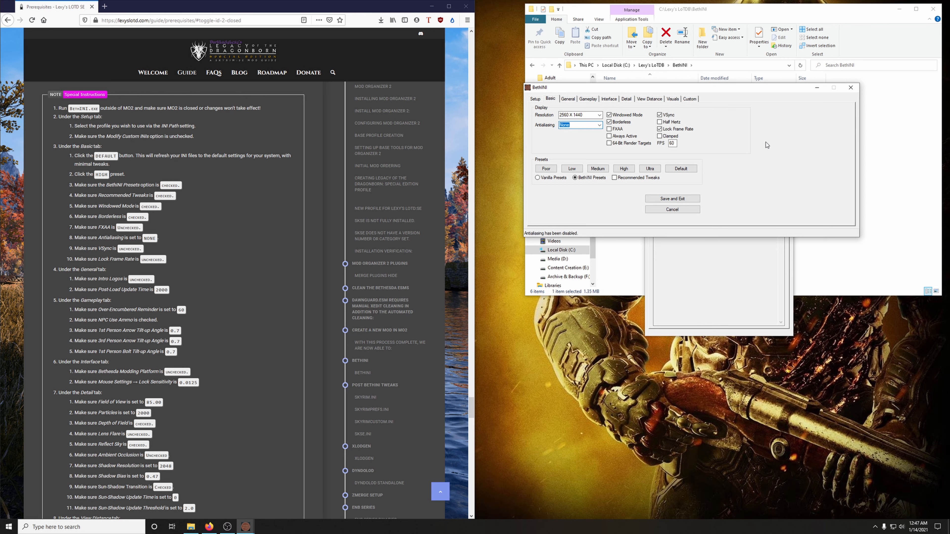
left_click(659, 115)
left_click(659, 129)
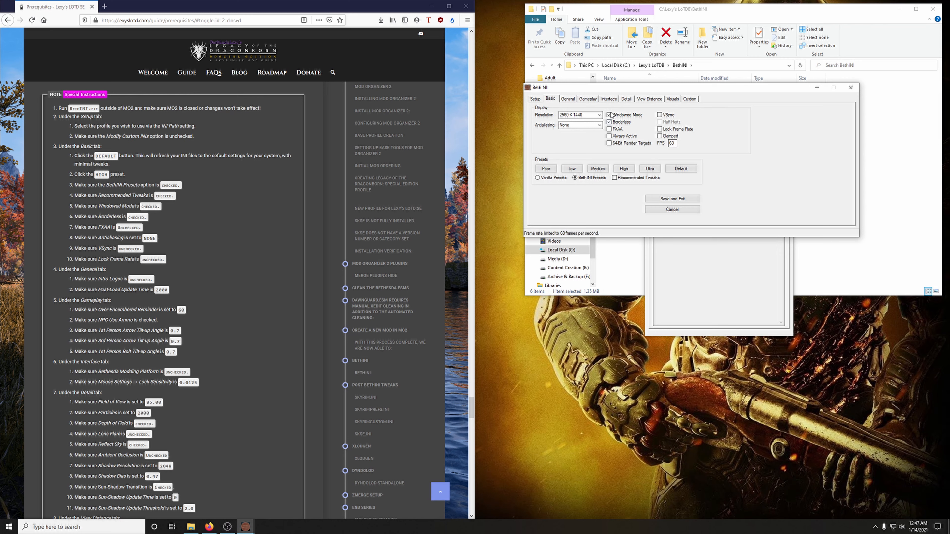
Step: In the General settings, turn off Intro Logos and set the Post-Load Update Time to 2000
left_click(572, 101)
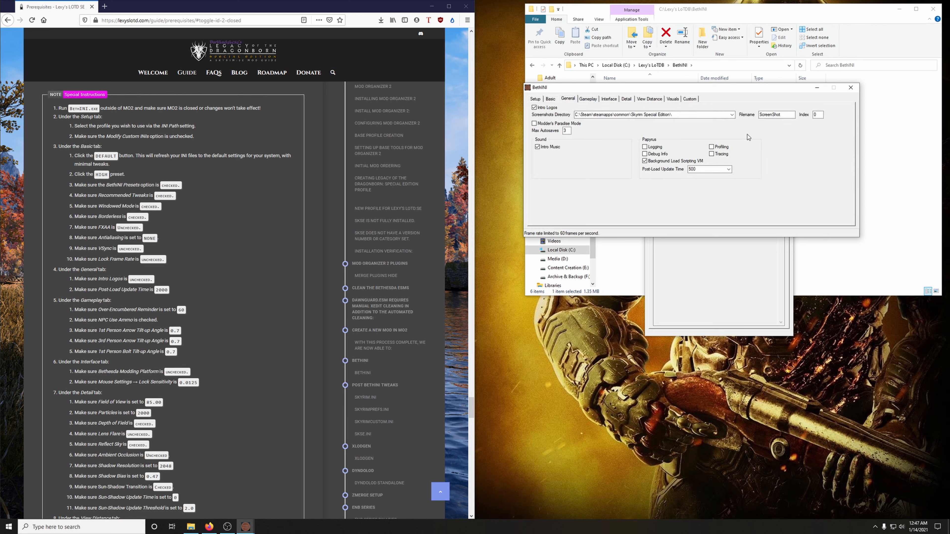
left_click(535, 108)
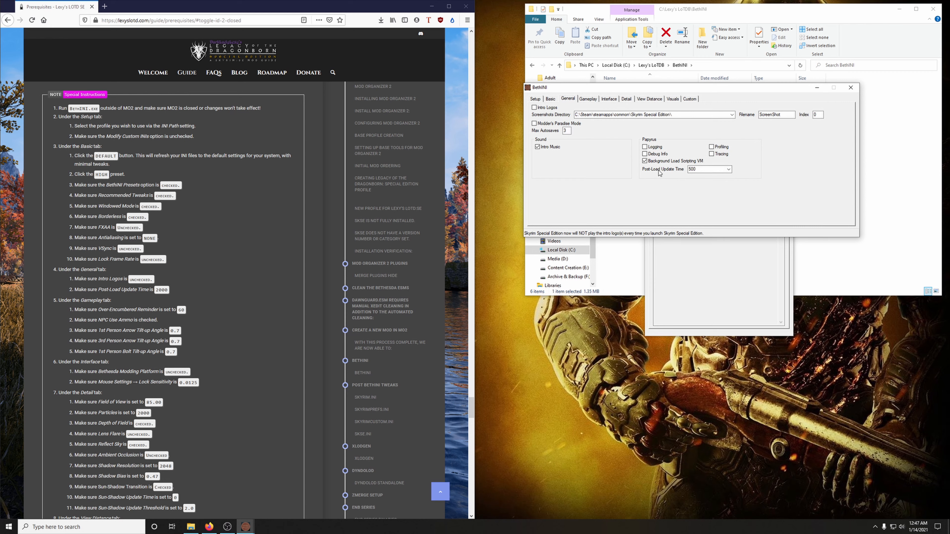
left_click_drag(700, 170, 647, 174)
type("2000")
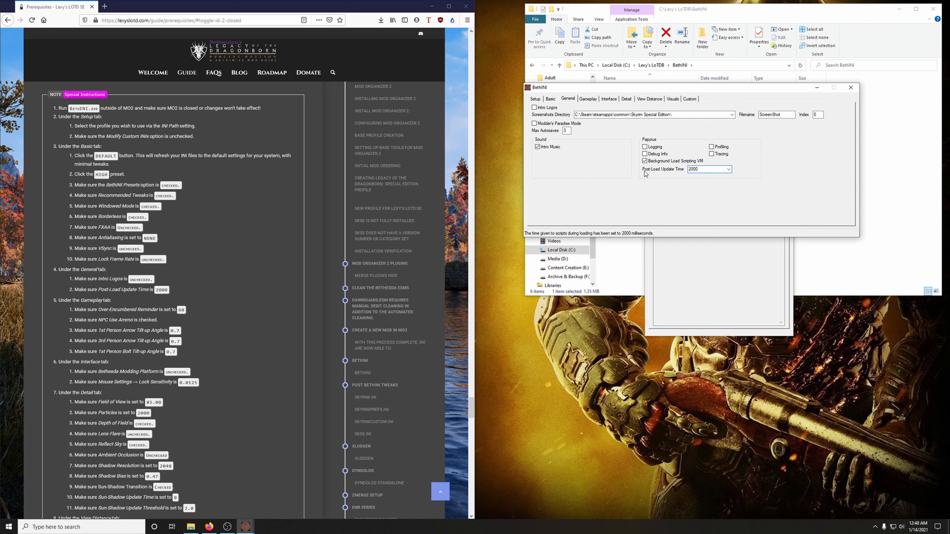
Step: In the Gameplay settings, set the Over-Encumbered Reminder to 60 and enable NPCs Use Ammo
left_click(588, 100)
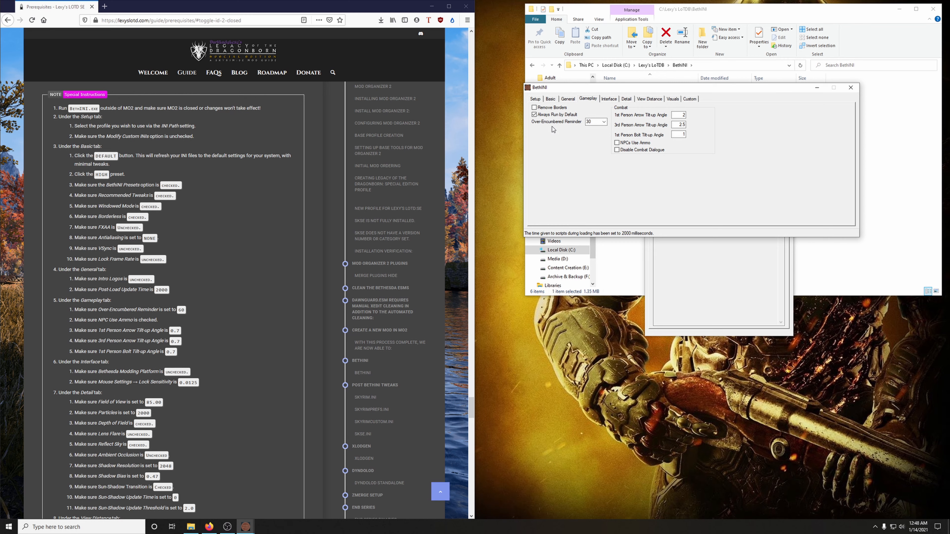
double_click(599, 122)
type("60")
left_click(617, 143)
Step: Set the 1st Person Arrow, 3rd Person Arrow and 1st Person Bolt Tilt-up Angles to .7
double_click(679, 115)
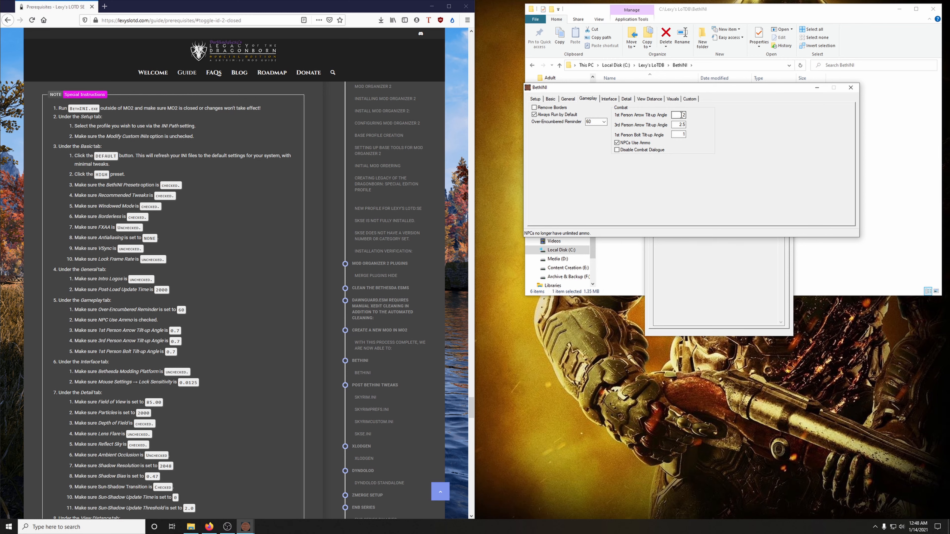
key("BackSpace")
double_click(679, 124)
type(".7")
double_click(679, 135)
type(".")
Step: Turn off Bethesda Modding Platform in the Interface settings and set Field of View to 85 in the Detail settings
left_click(608, 99)
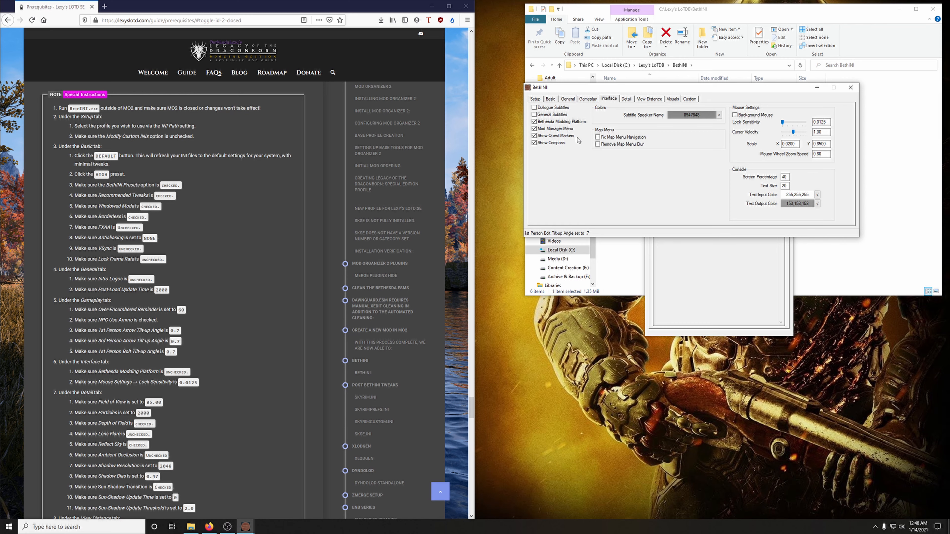
left_click(535, 123)
left_click(627, 99)
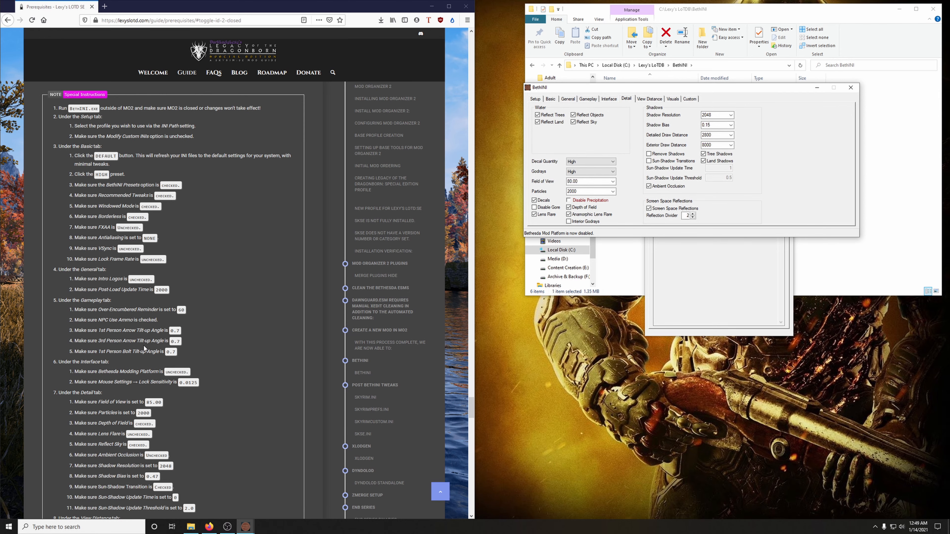
scroll(146, 342, "down", 7)
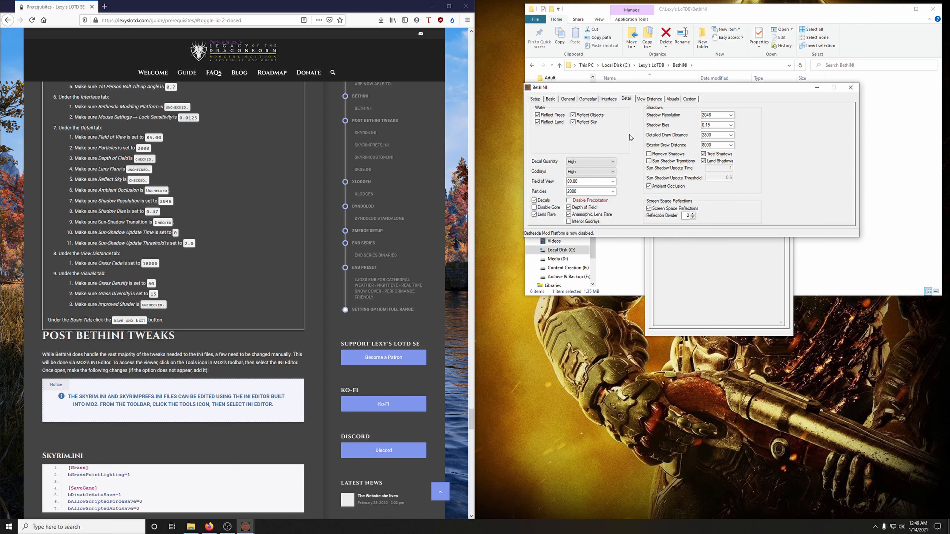
left_click(607, 182)
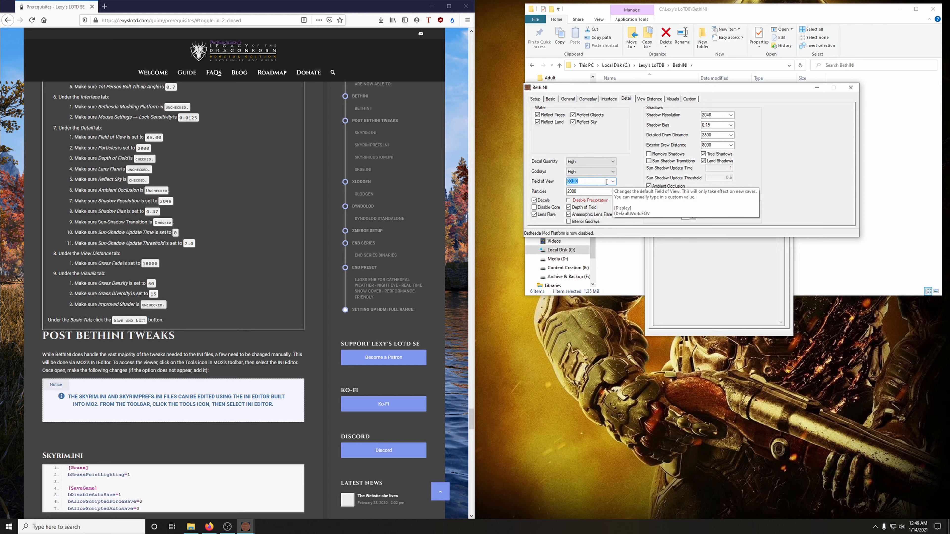
type("85")
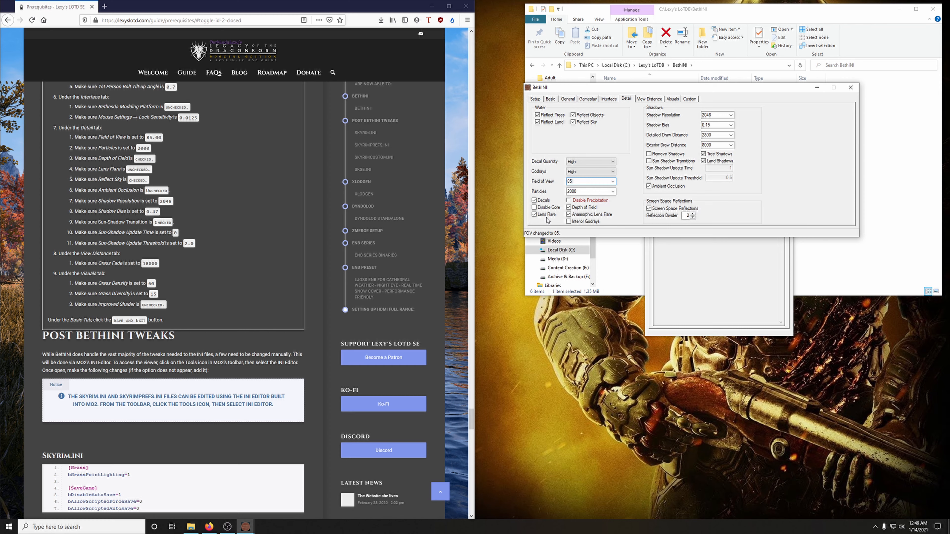
Step: Turn off Lens Flare and Ambient Occlusion and set the Shadow Bias to .47
left_click(535, 215)
left_click(649, 187)
left_click(713, 126)
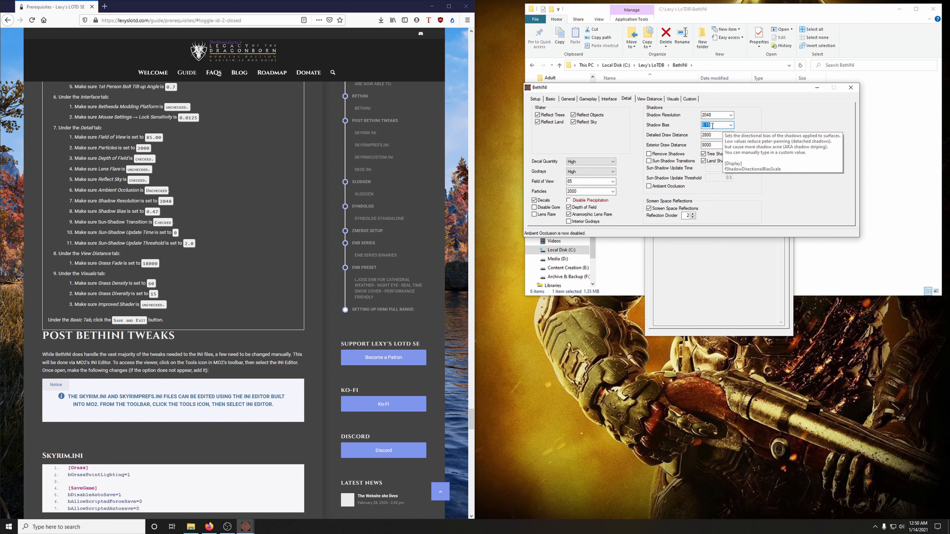
type(".47")
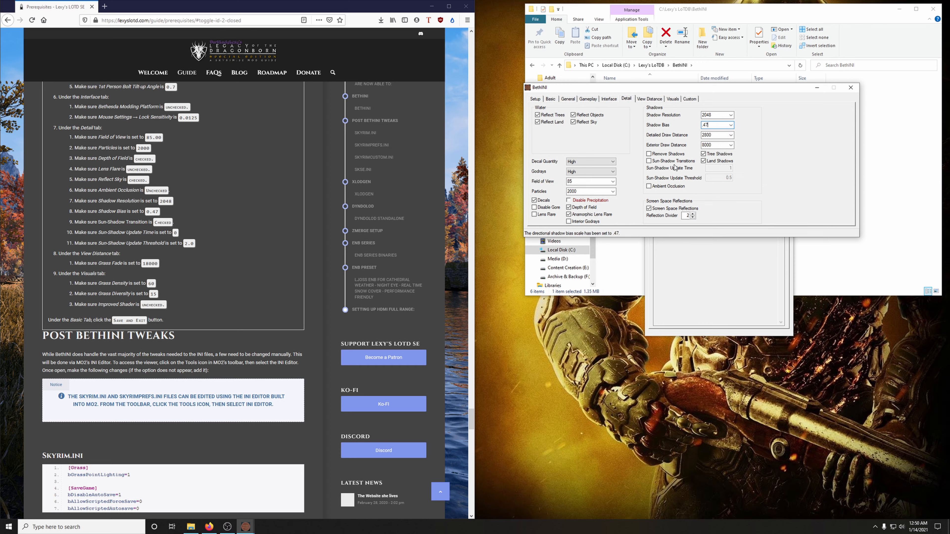
Step: Enable Sun-Shadow Transitions with a Sun-Shadow Update Time of 0 and an Update Threshold of 2.0
left_click(648, 162)
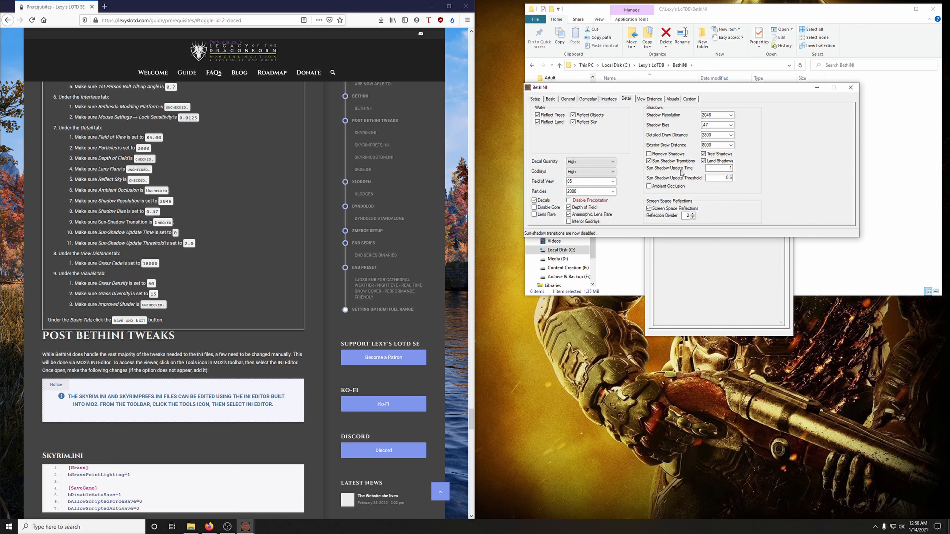
double_click(722, 169)
type("0")
key("Tab")
type("2.")
Step: Set the Grass Fade to 18000 in the View Distance settings
left_click(648, 100)
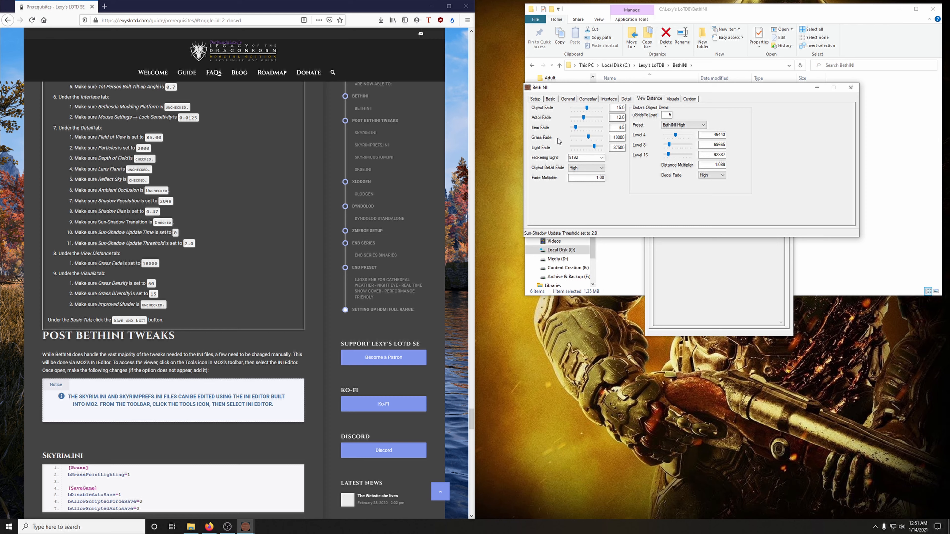
double_click(616, 137)
type("18000")
Step: In the Visuals settings, set Grass Density to 60 and Grass Diversity to 15
left_click(672, 99)
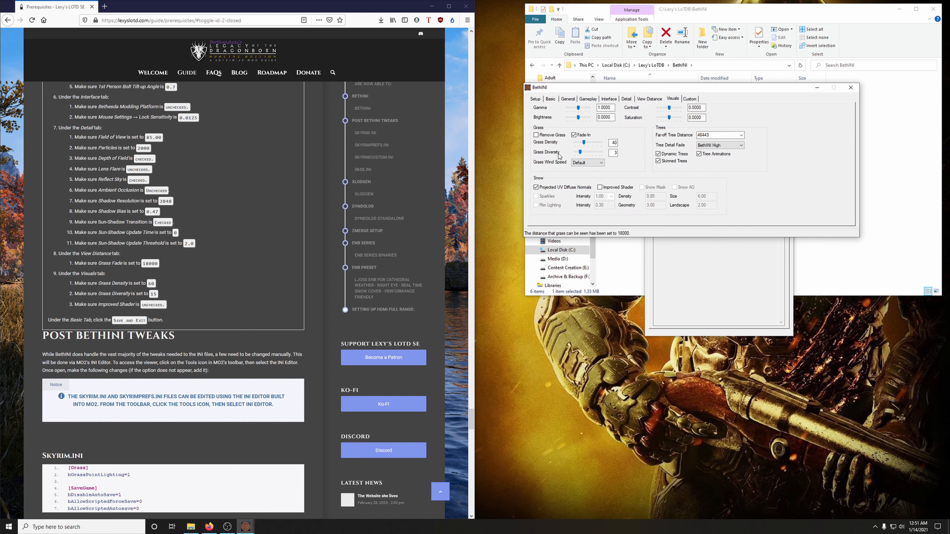
double_click(613, 143)
type("60")
key("Tab")
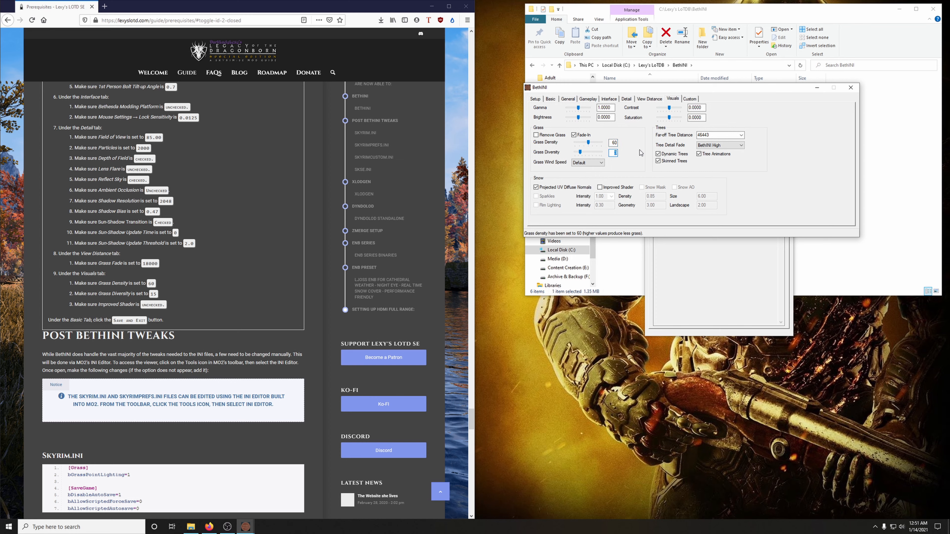
type("15")
Step: Save the configured settings from the Basic page, exit BethINI and close its folder window
left_click(550, 100)
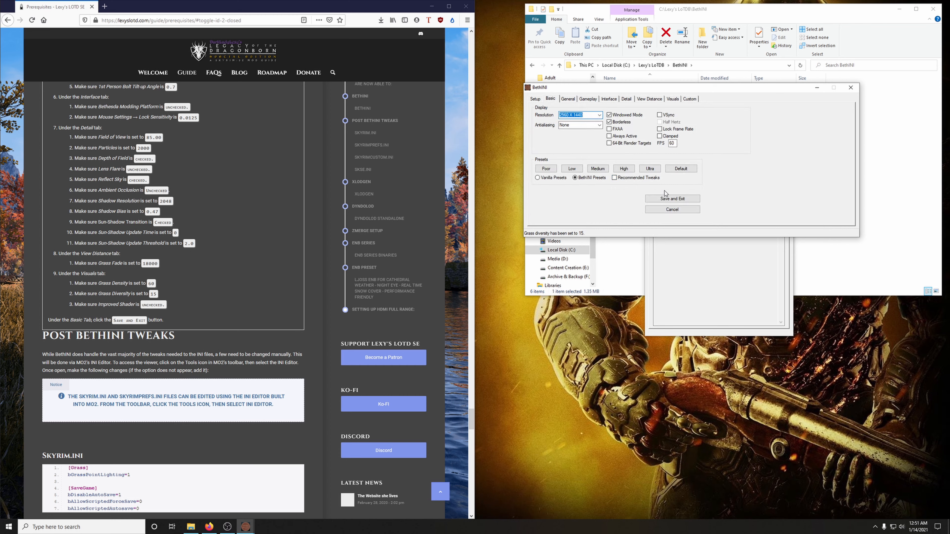
left_click(670, 199)
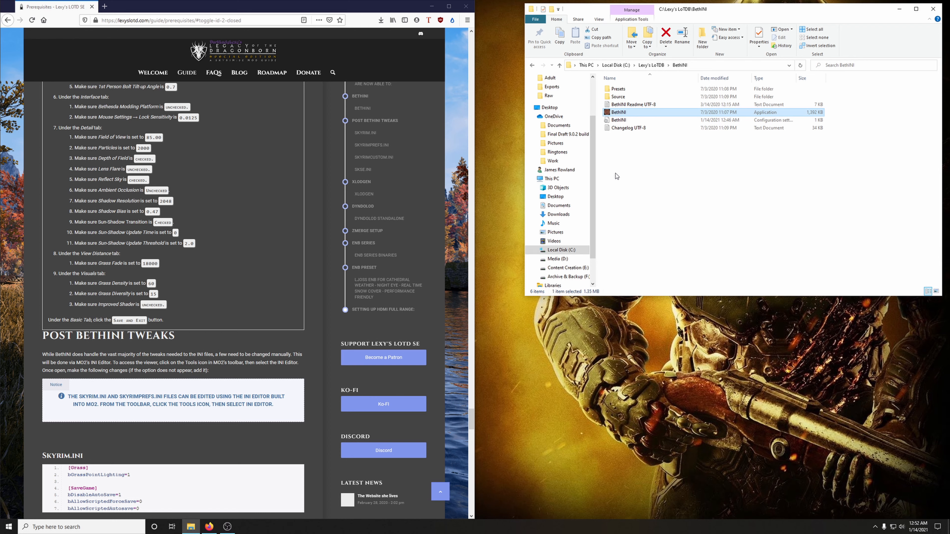
left_click(933, 9)
Step: Launch Mod Organizer from the desktop and bring up the guide's Post BethINI Tweaks section beside it
left_click(432, 6)
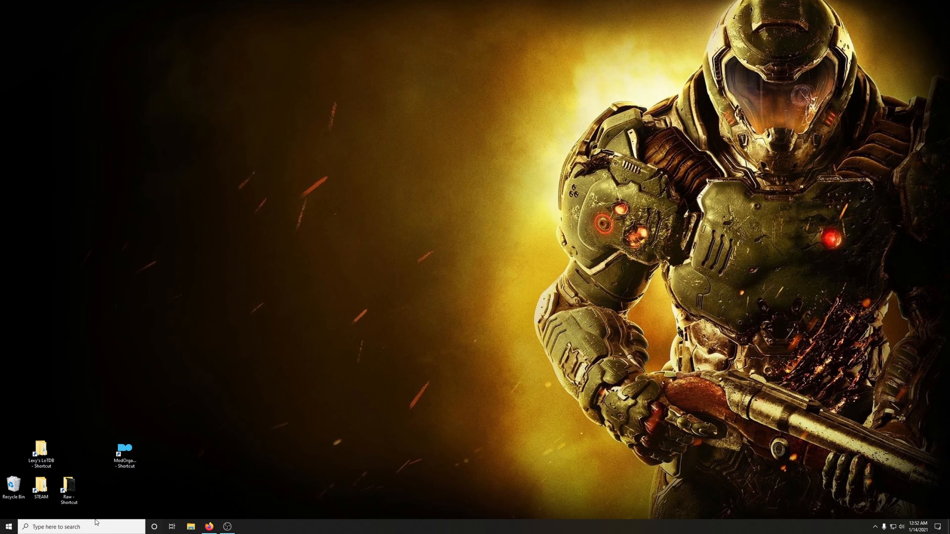
double_click(124, 455)
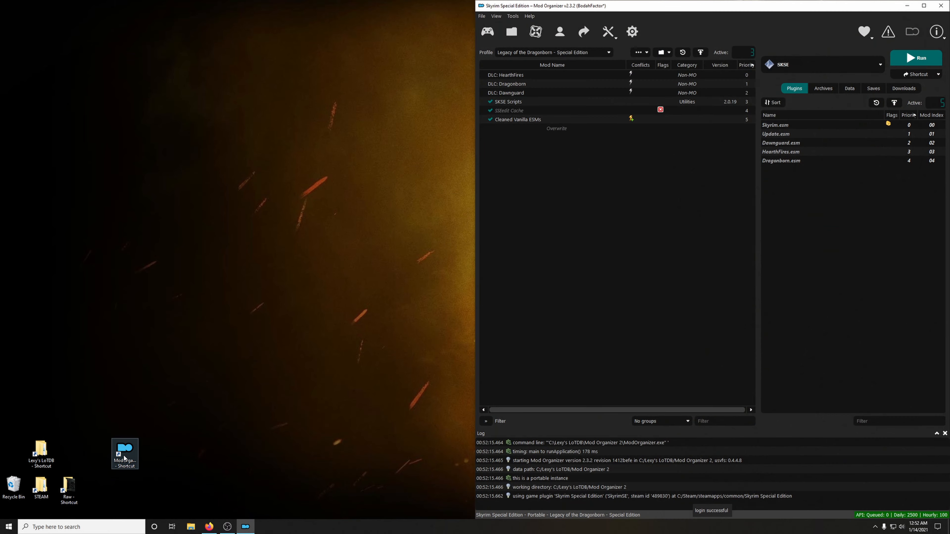
left_click(209, 527)
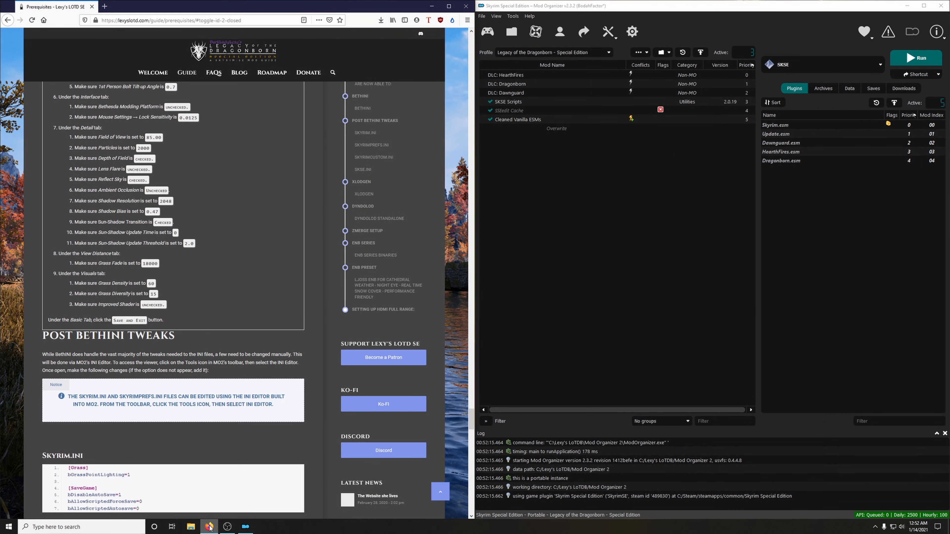
scroll(256, 466, "down", 4)
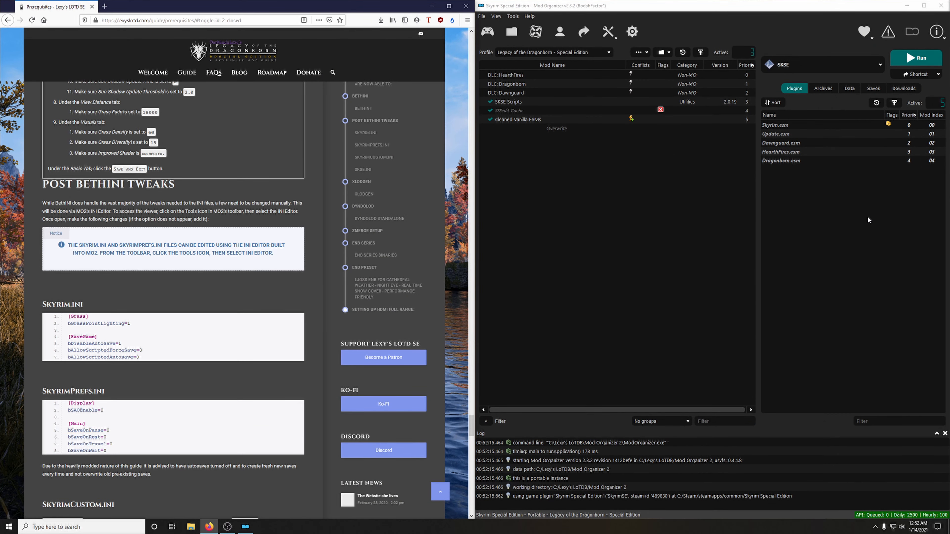
Step: Open Mod Organizer's INI Editor and move and enlarge its window so more of the file shows
left_click(611, 35)
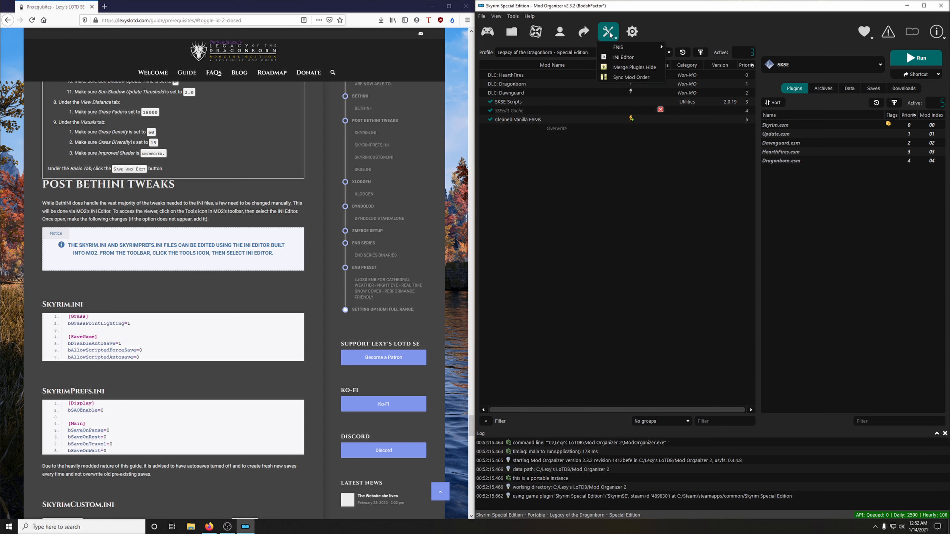
left_click(638, 60)
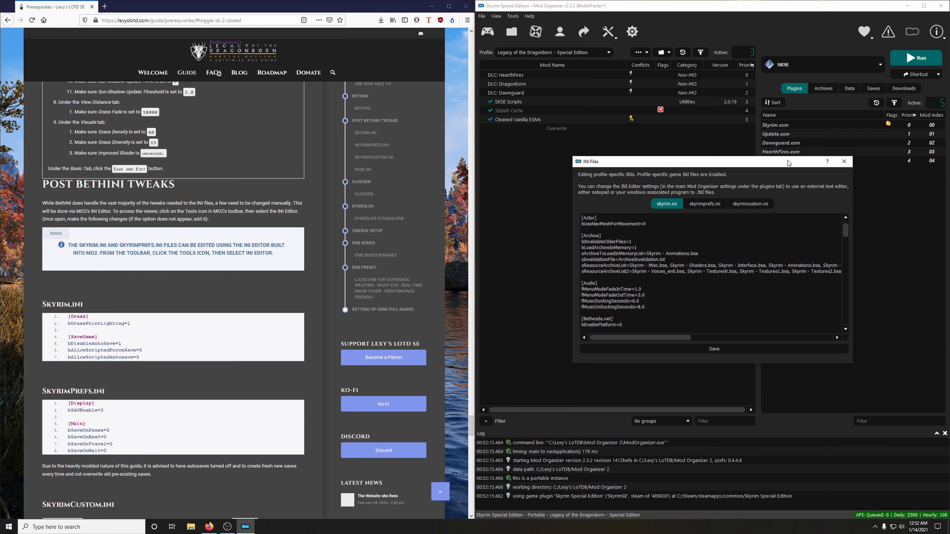
left_click_drag(786, 156, 762, 29)
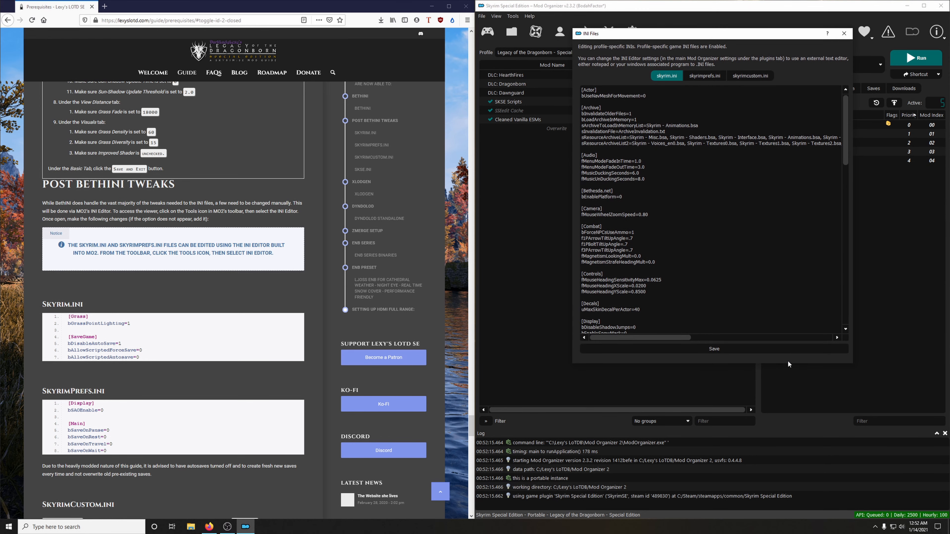
left_click_drag(785, 364, 776, 486)
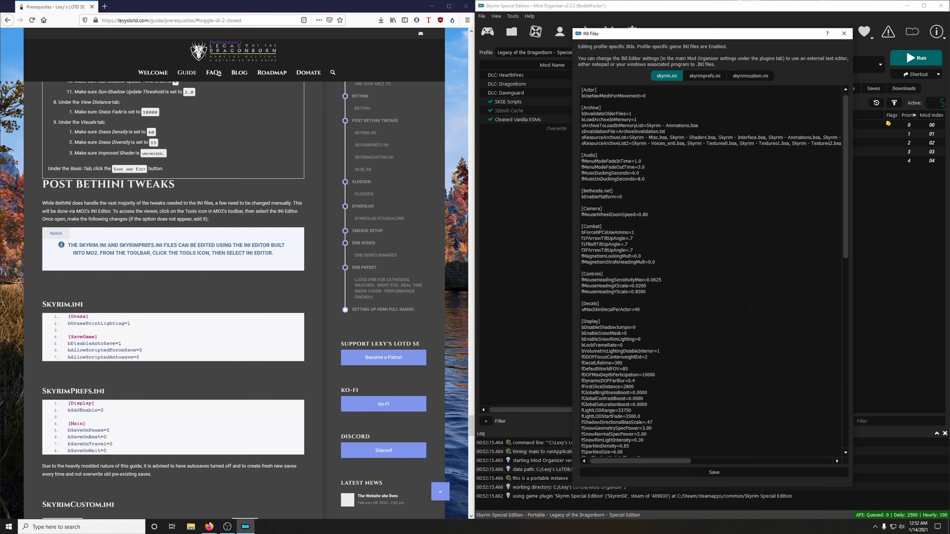
Step: In skyrim.ini, add the line bGrassPointLighting=1 at the end of the [Grass] section
left_click(664, 76)
scroll(599, 316, "down", 15)
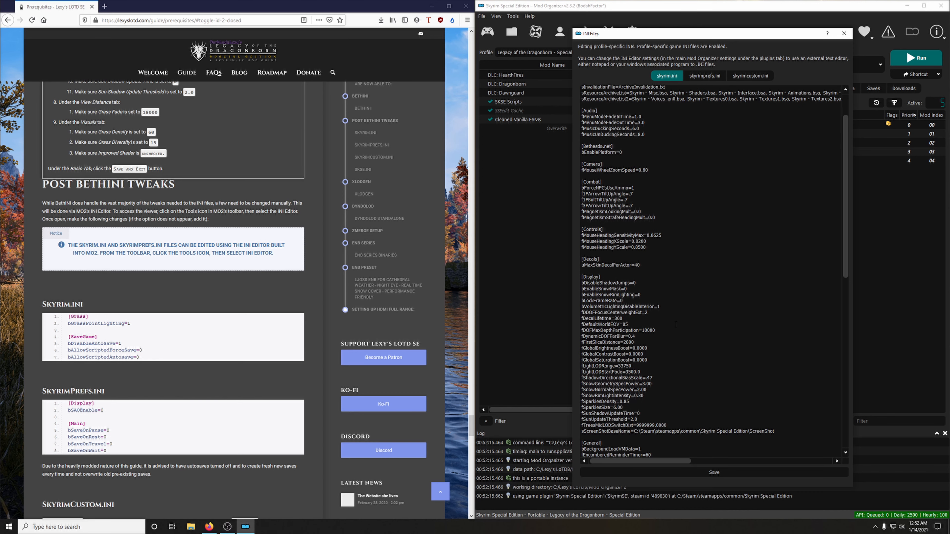
scroll(679, 317, "down", 3)
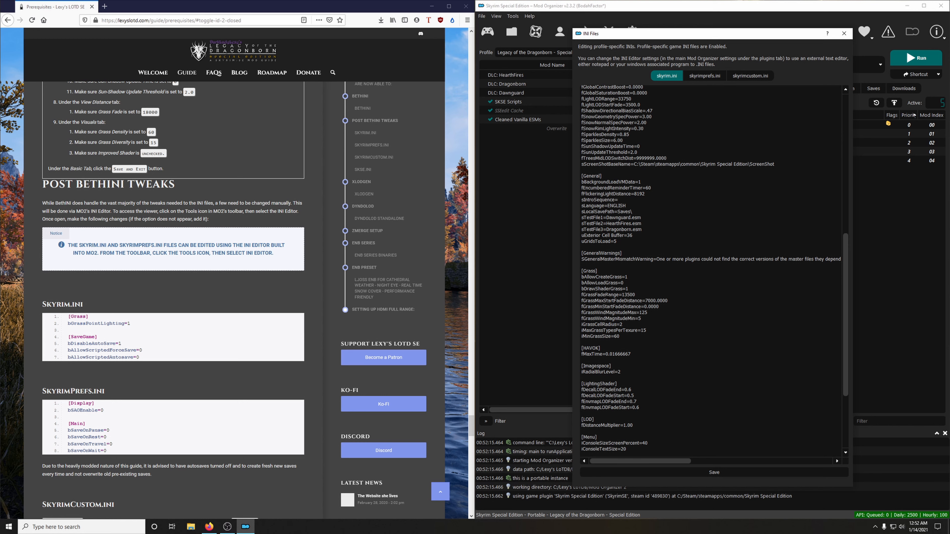
scroll(621, 319, "down", 3)
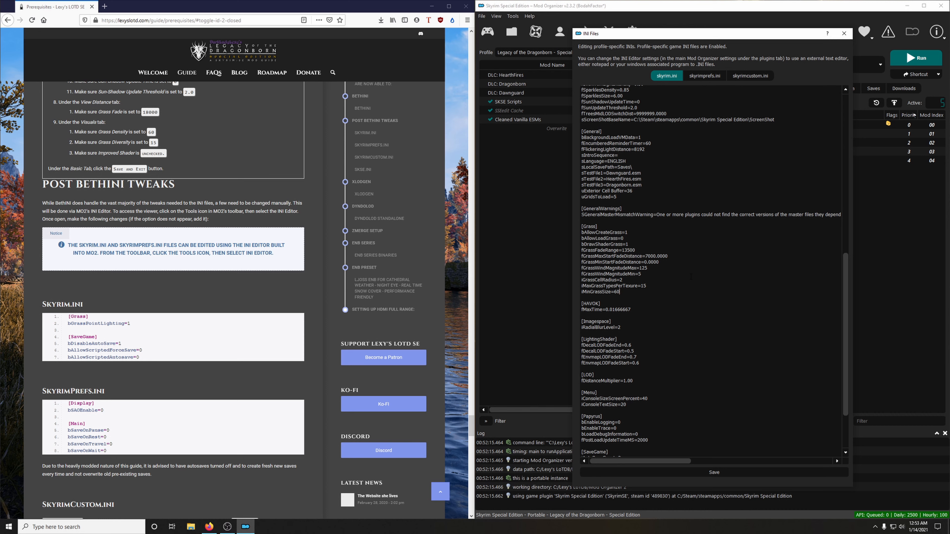
key("Return")
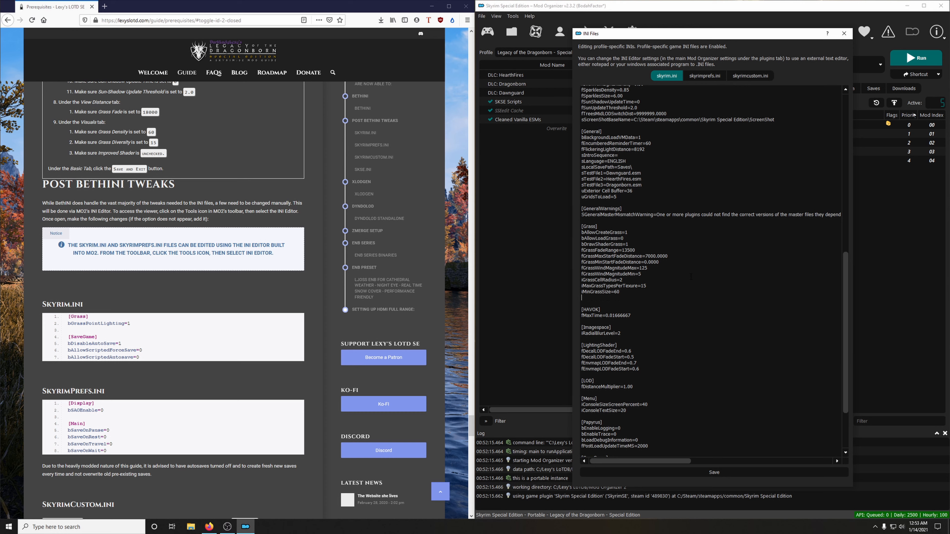
type("bGrassPointLighting=1")
Step: In the [SaveGame] section of skyrim.ini, add bDisableAutoSave=1 and bAllowScriptedForceSave=0 below iAutoSaveCount
scroll(703, 363, "down", 4)
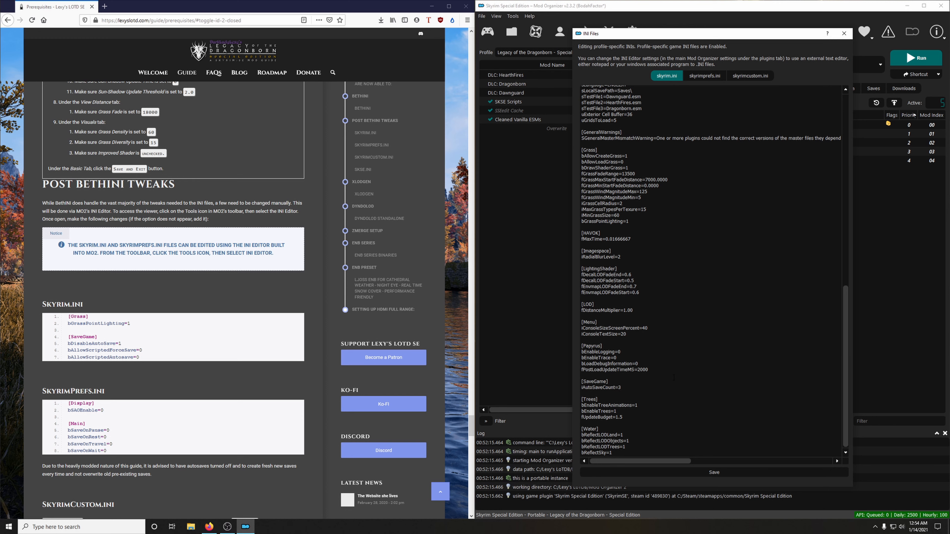
key("Return")
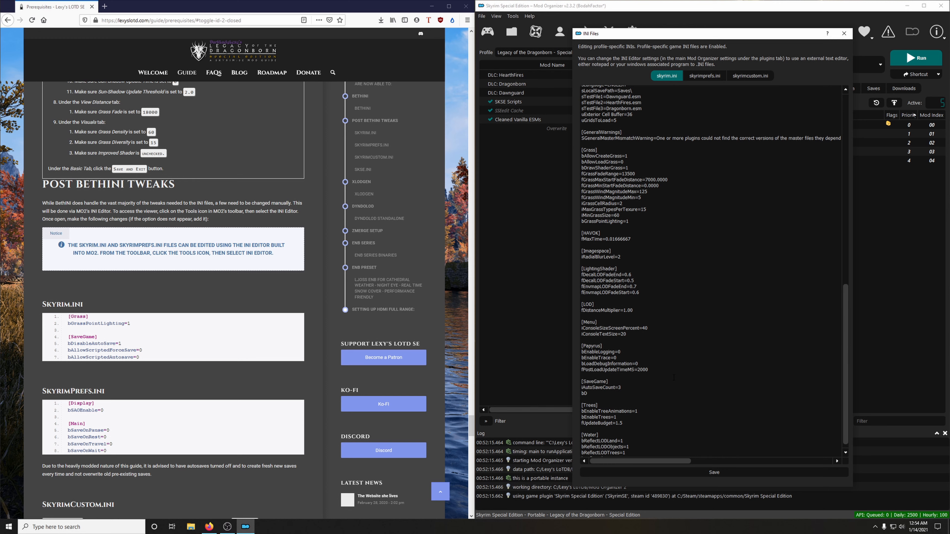
type("bDisableAutoSave=1")
key("Return")
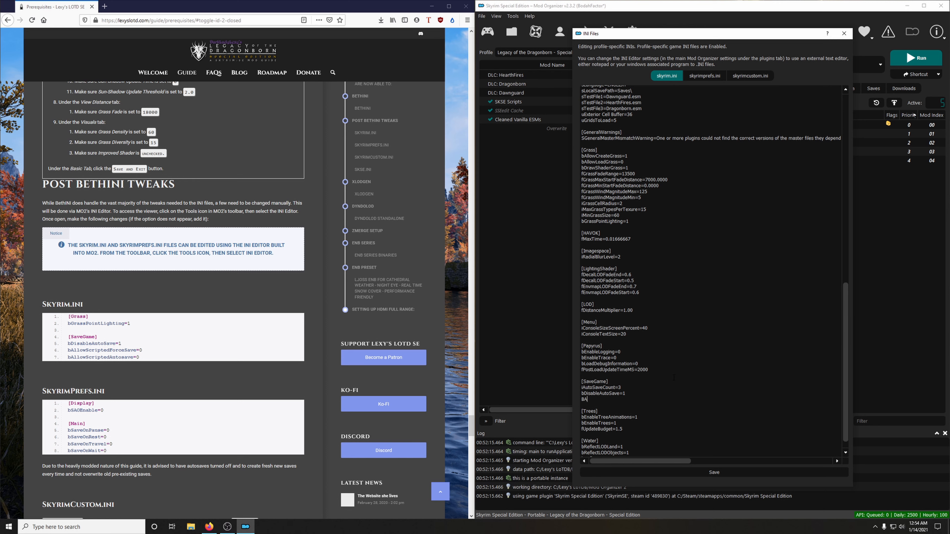
type("BAllowScriptedForceSave=0")
Step: Add bAllowScriptedAutosave=0 to the [SaveGame] section and correct the capital B starting a new entry to lowercase
key("Return")
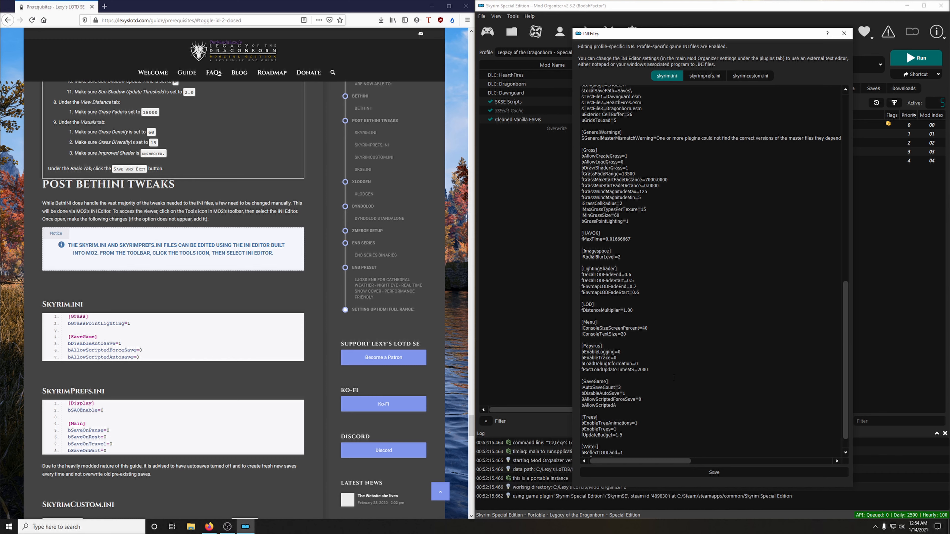
type("utosave=")
key("BackSpace")
type("b")
Step: In skyrimprefs.ini, search for bsaoenable and check its value against the guide
left_click(704, 78)
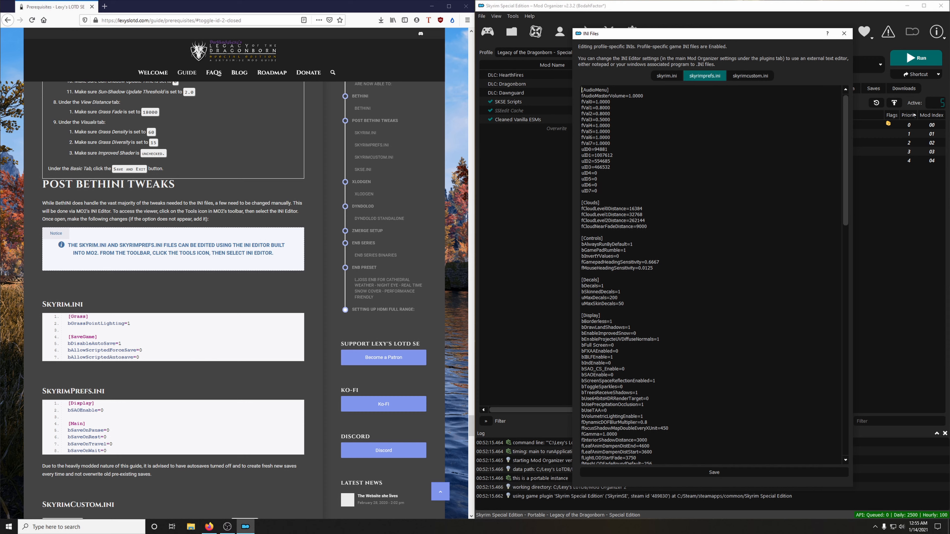
scroll(676, 329, "down", 11)
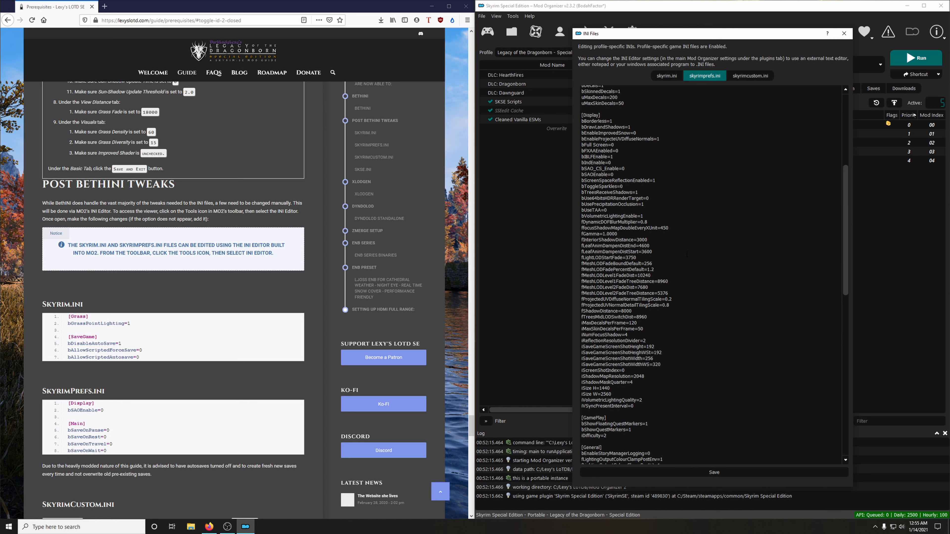
key("ctrl+f")
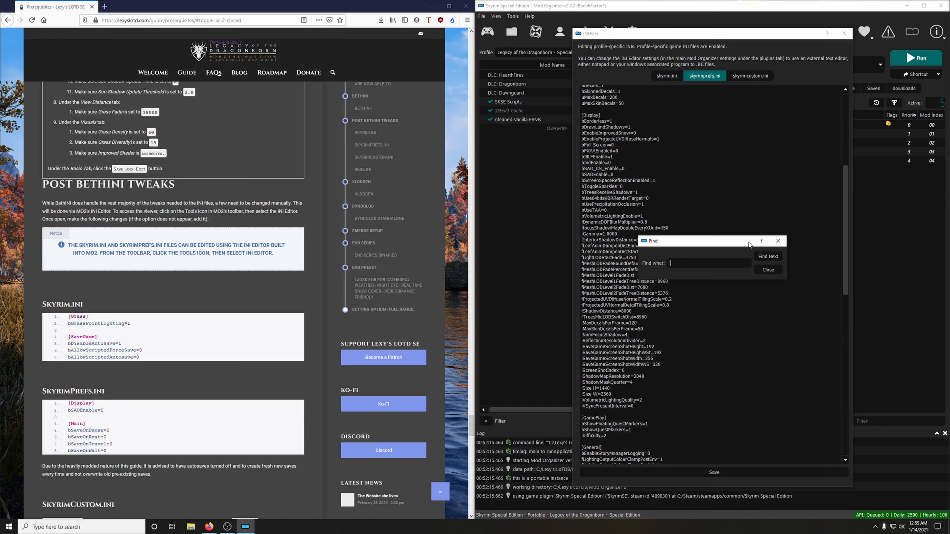
type("bsaoenable")
left_click(772, 257)
left_click(768, 269)
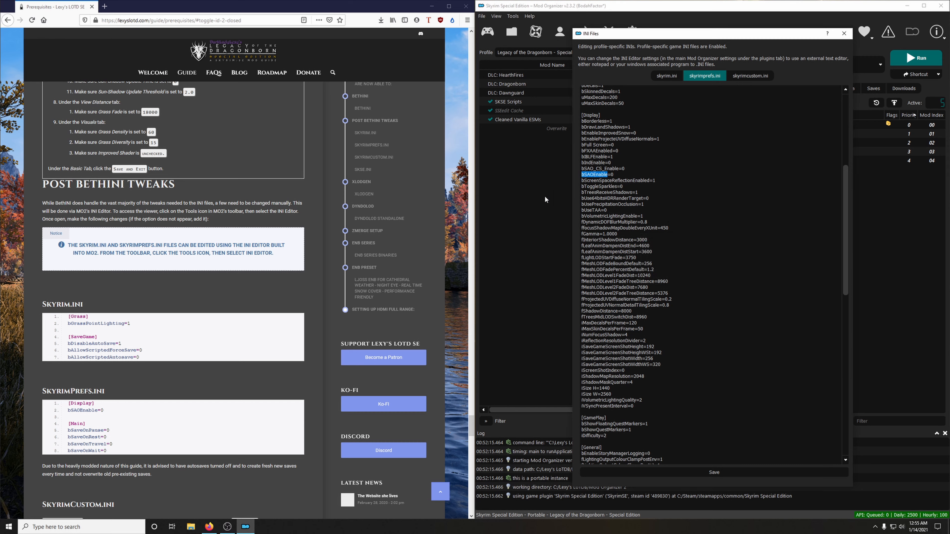
left_click(623, 175)
Step: In the [MAIN] section of skyrimprefs.ini, set bSaveOnRest, bSaveOnTravel and bSaveOnWait to 0
scroll(688, 286, "down", 10)
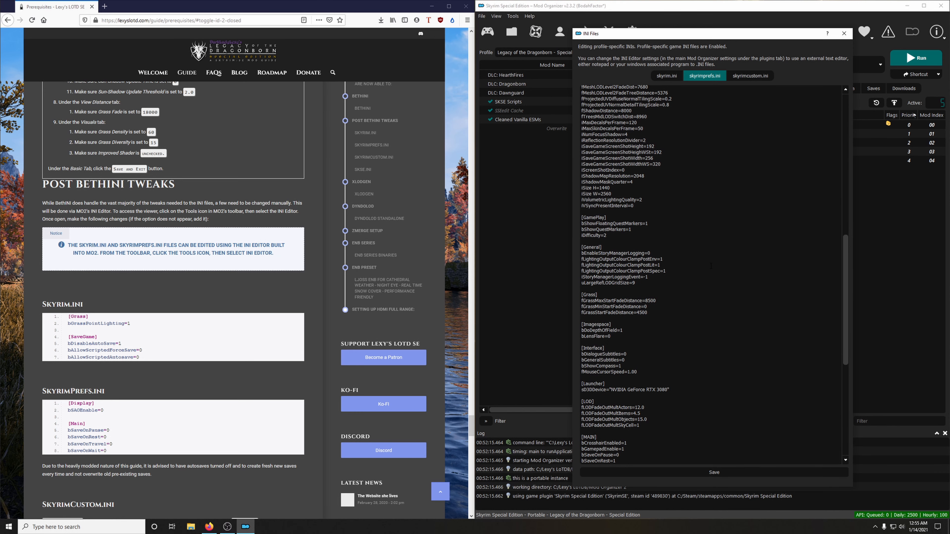
scroll(710, 266, "down", 13)
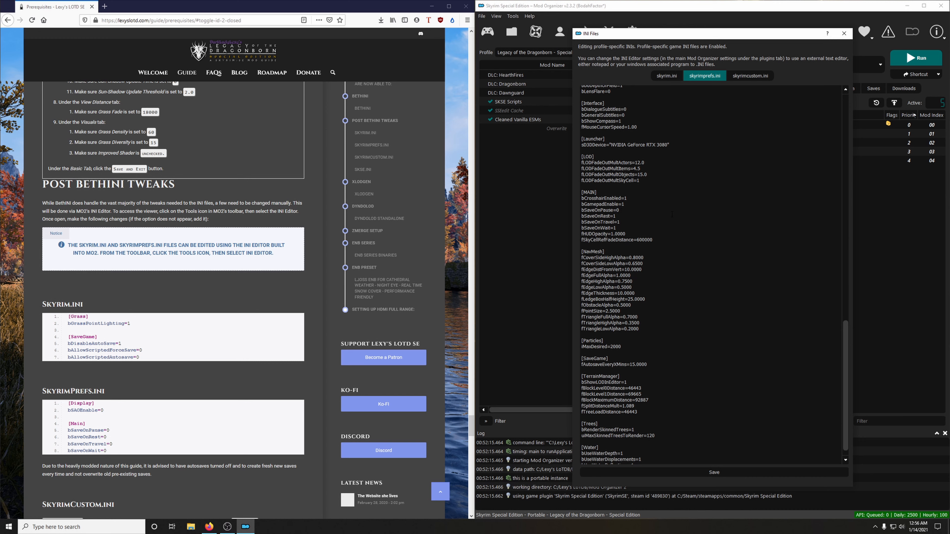
type("0")
Step: Check skyrimcustom.ini against the guide, then close the INI Editor, saving the changes to the edited INI files
scroll(187, 80, "down", 6)
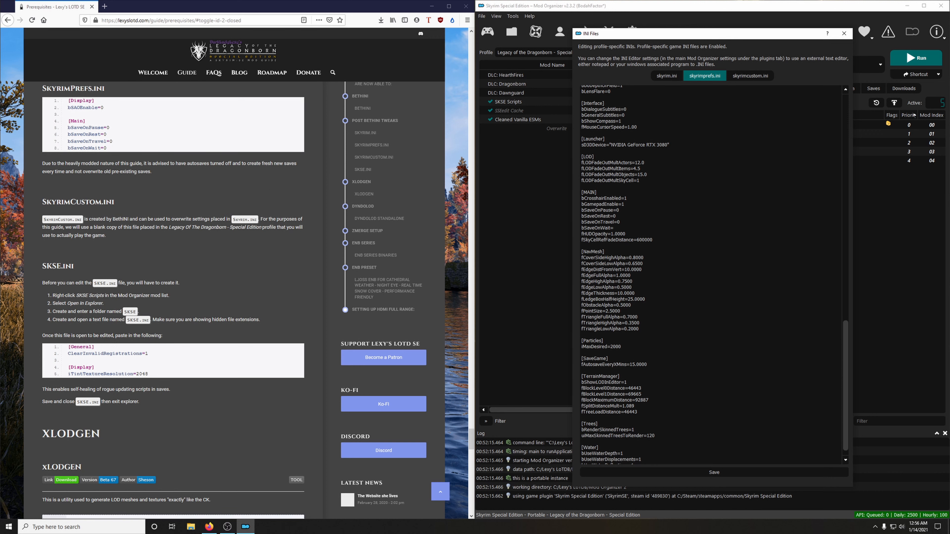
left_click(761, 76)
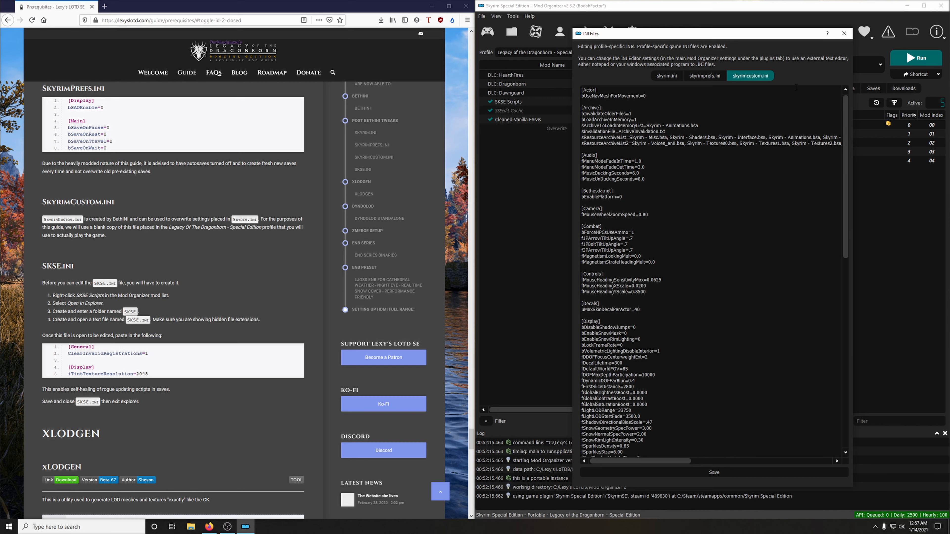
left_click(714, 473)
left_click(845, 35)
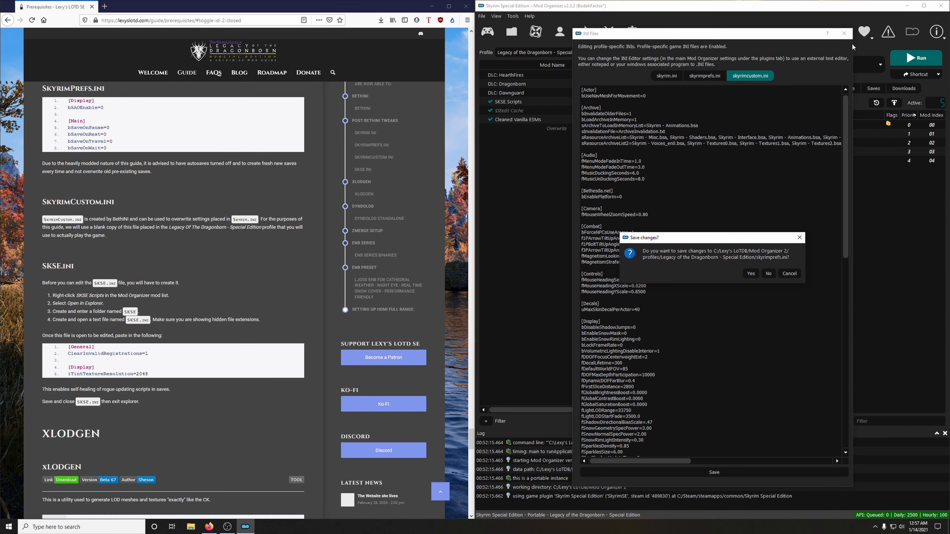
left_click(751, 273)
left_click(750, 273)
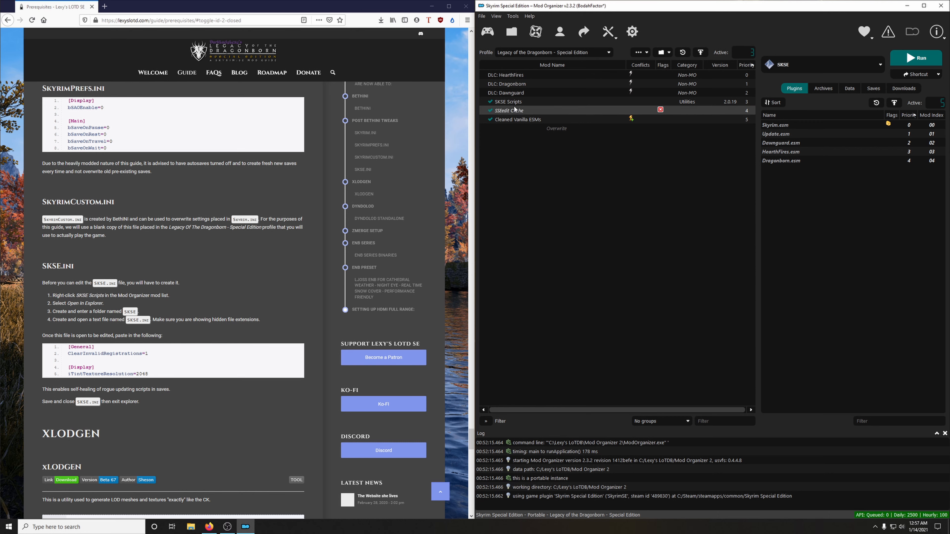
Step: Open the SKSE Scripts mod's folder in Explorer and create a folder named SKSE in it
right_click(507, 103)
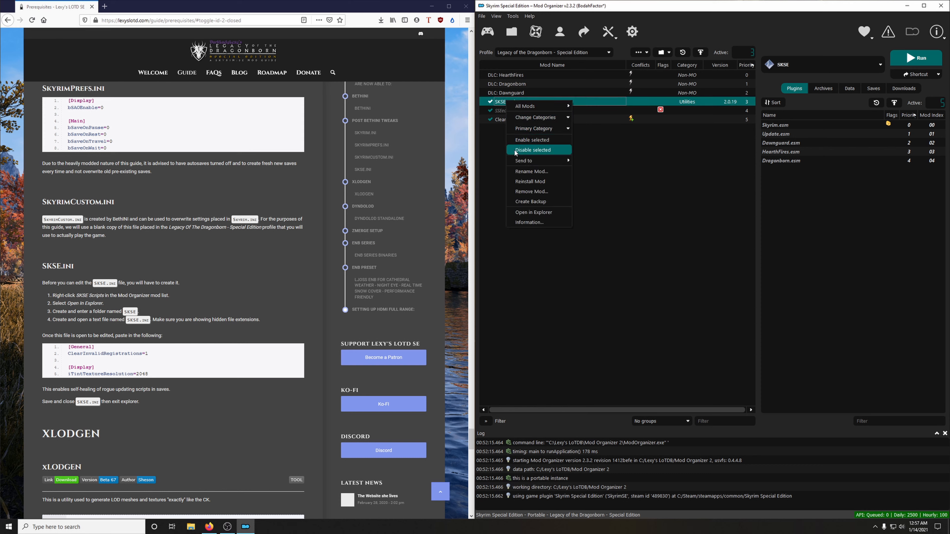
left_click(529, 212)
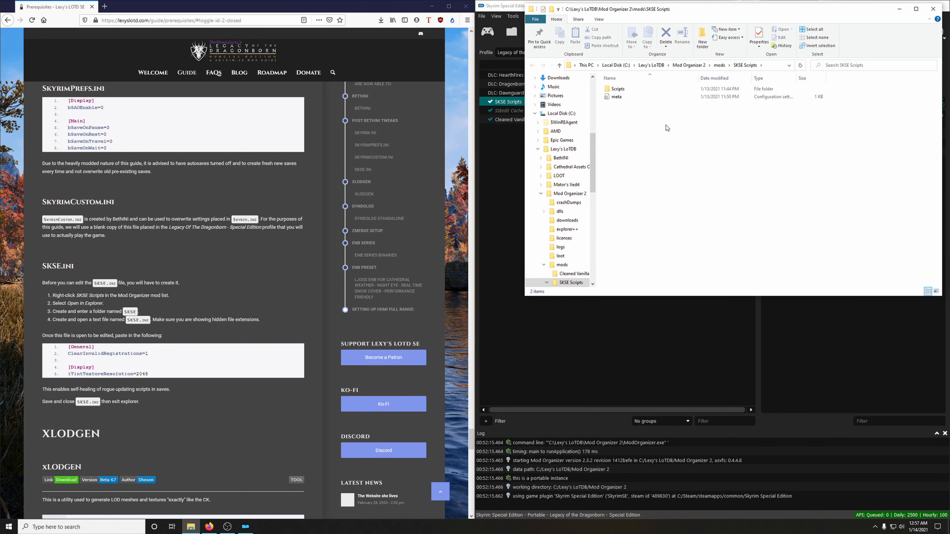
right_click(634, 157)
mouse_move(686, 246)
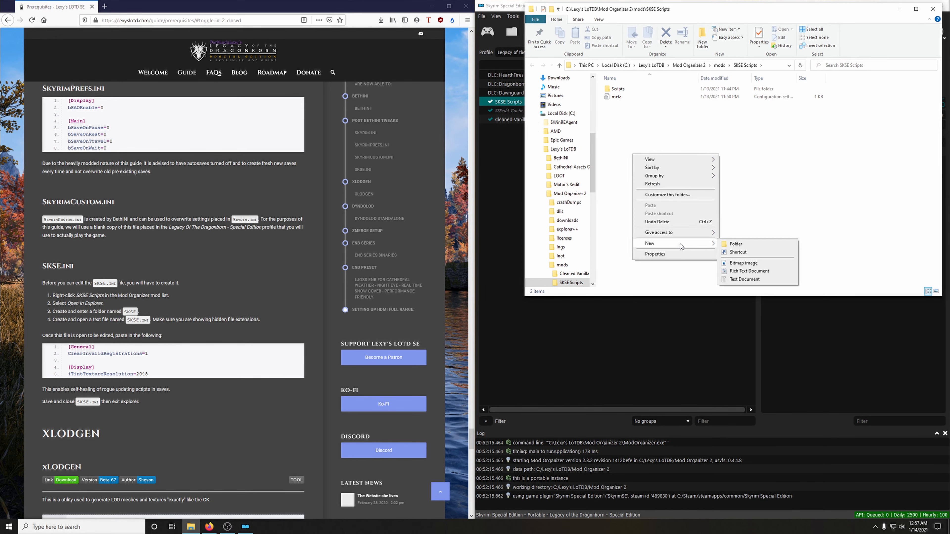
left_click(741, 244)
type("S")
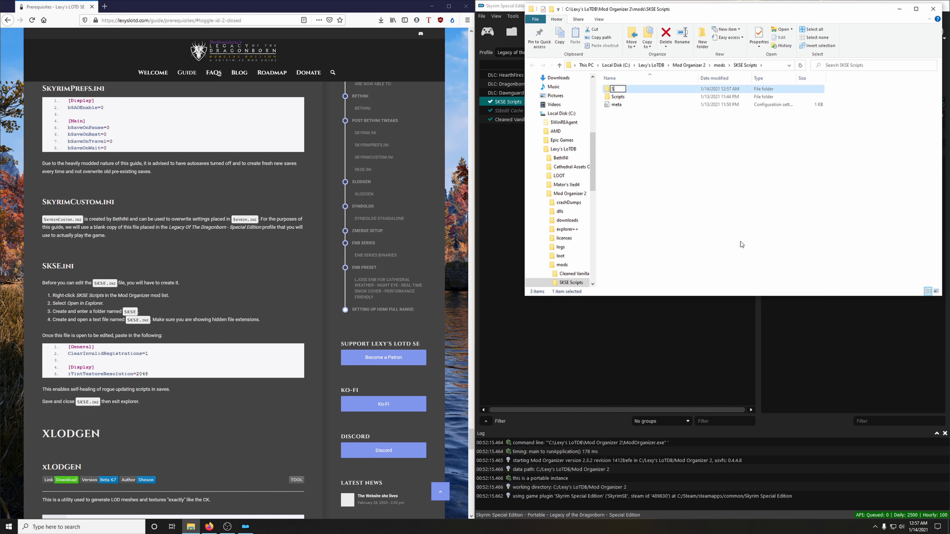
type("KSE")
key("Return")
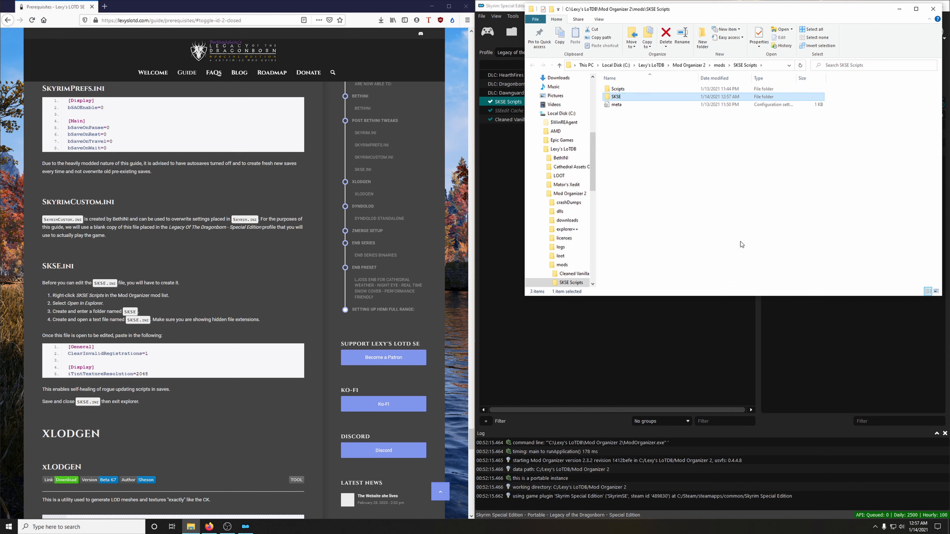
Step: Inside the SKSE folder, create a text document named SKSE.ini
double_click(616, 97)
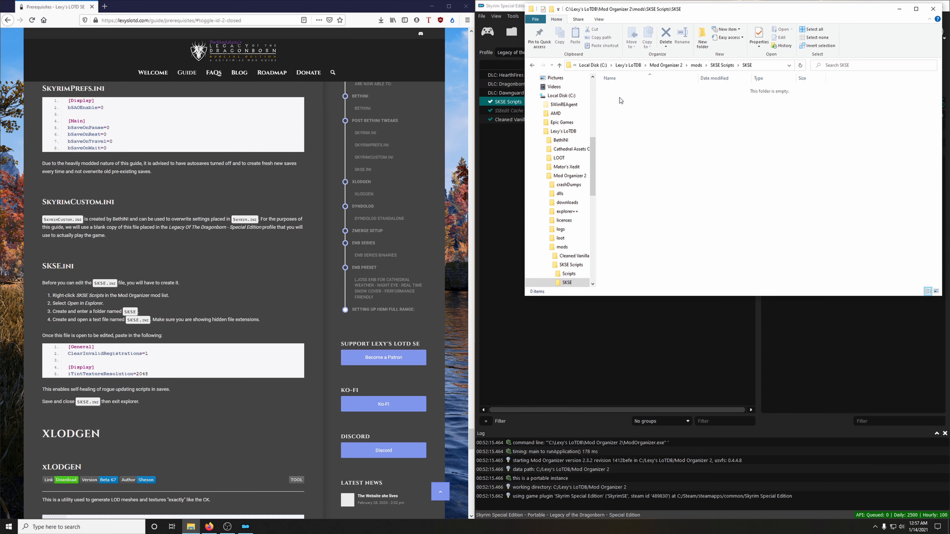
right_click(650, 160)
mouse_move(673, 250)
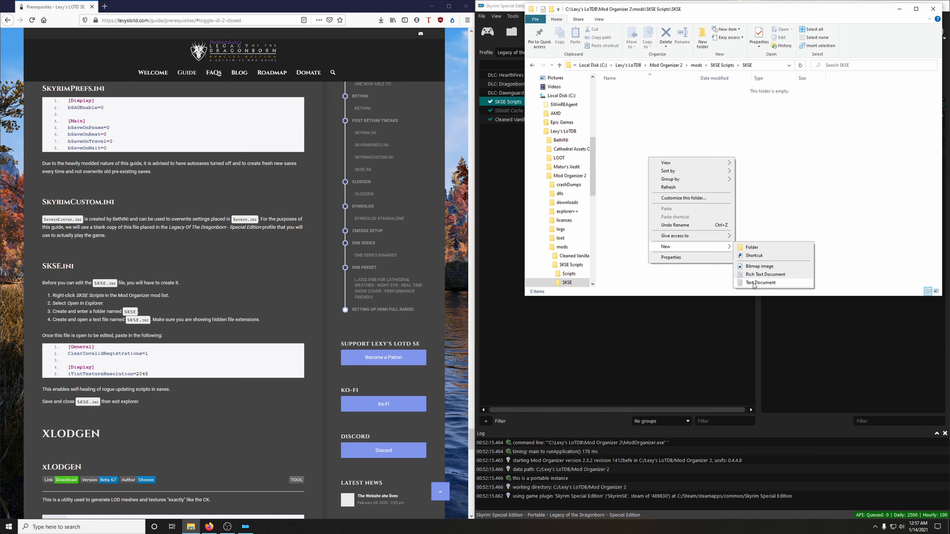
left_click(759, 283)
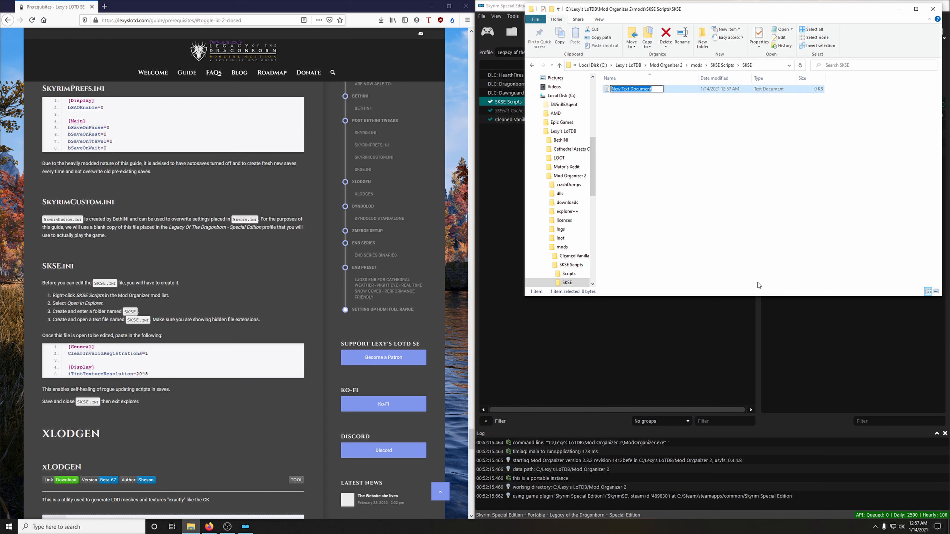
type("SKSE.ini")
key("Return")
Step: Open SKSE.ini in Notepad and move and narrow its window so the guide page stays visible beside it
double_click(623, 89)
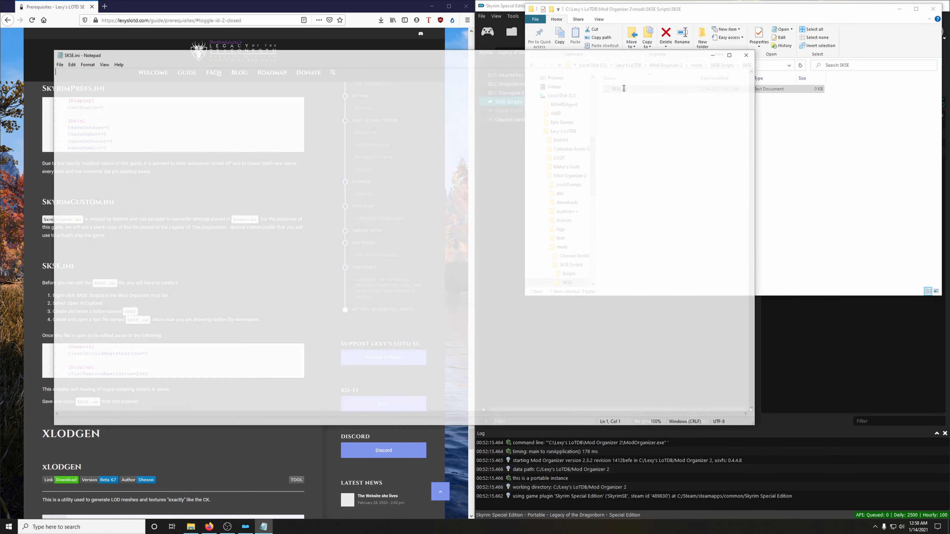
left_click_drag(529, 60, 741, 53)
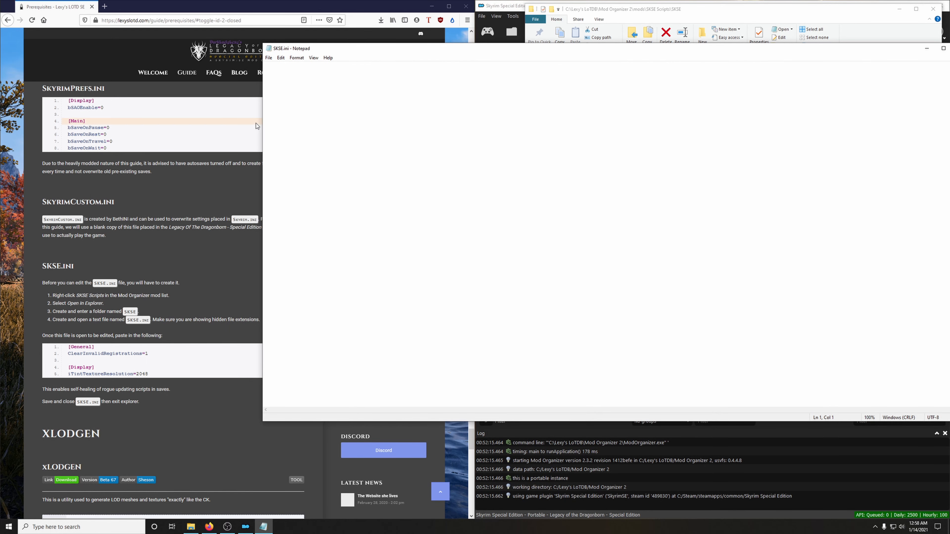
left_click_drag(264, 120, 526, 121)
left_click_drag(698, 49, 657, 39)
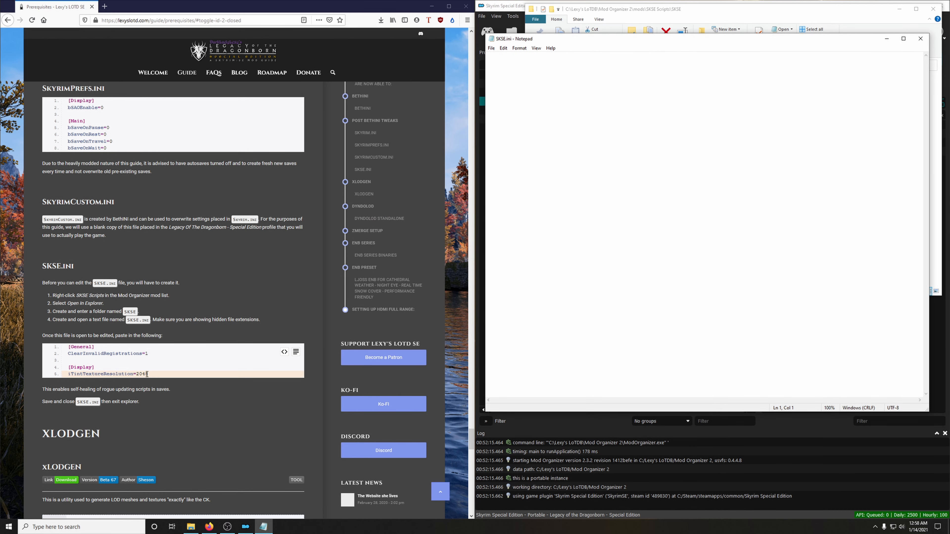
Step: Copy the guide's SKSE.ini lines, from [General] through iTintTextureResolution=2048, into the empty SKSE.ini file
left_click_drag(146, 374, 69, 348)
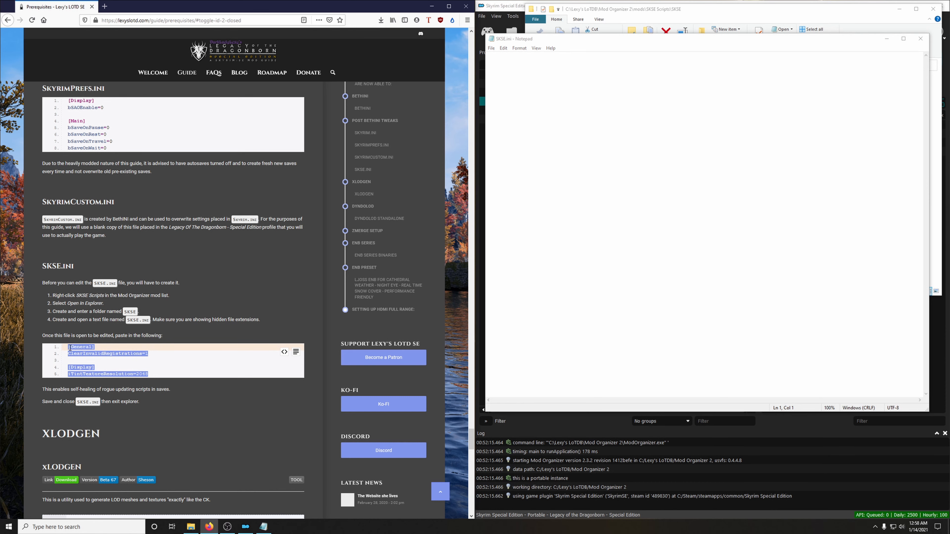
right_click(70, 348)
left_click(81, 353)
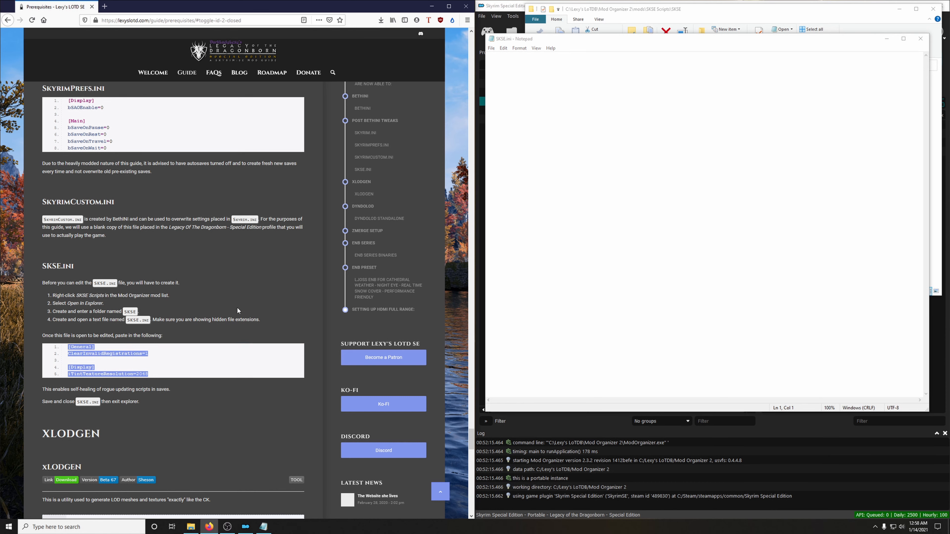
left_click(557, 105)
right_click(557, 105)
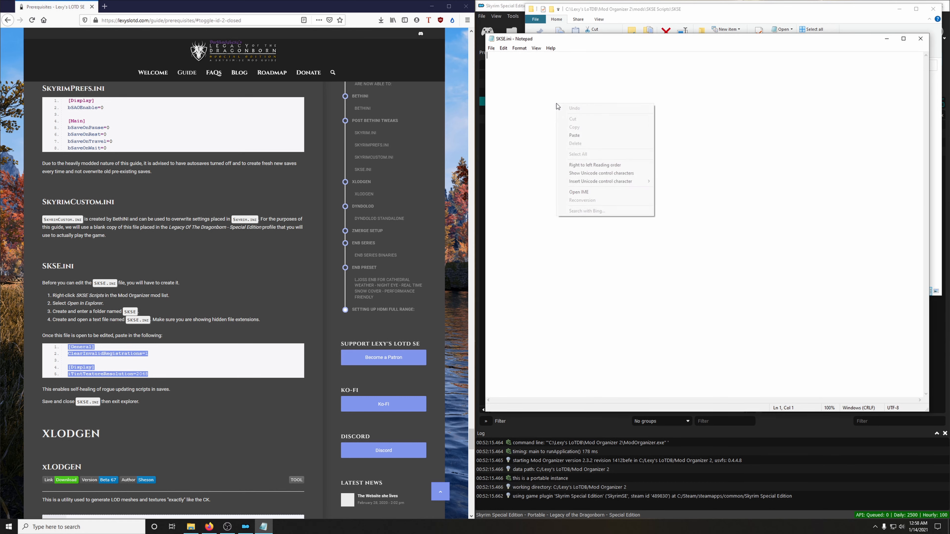
left_click(575, 137)
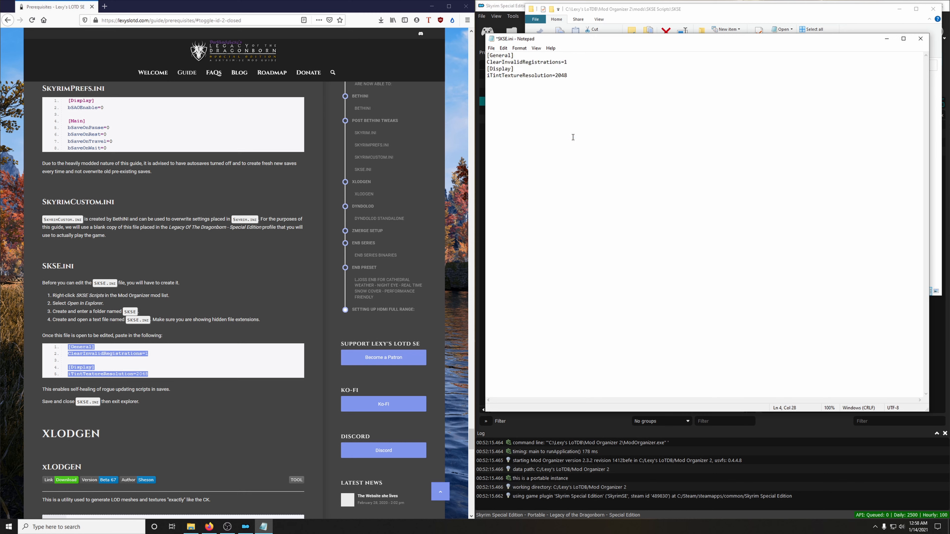
Step: Insert a blank line above [Display] in SKSE.ini, save the file, and close it and the SKSE folder window
left_click(570, 62)
key("Return")
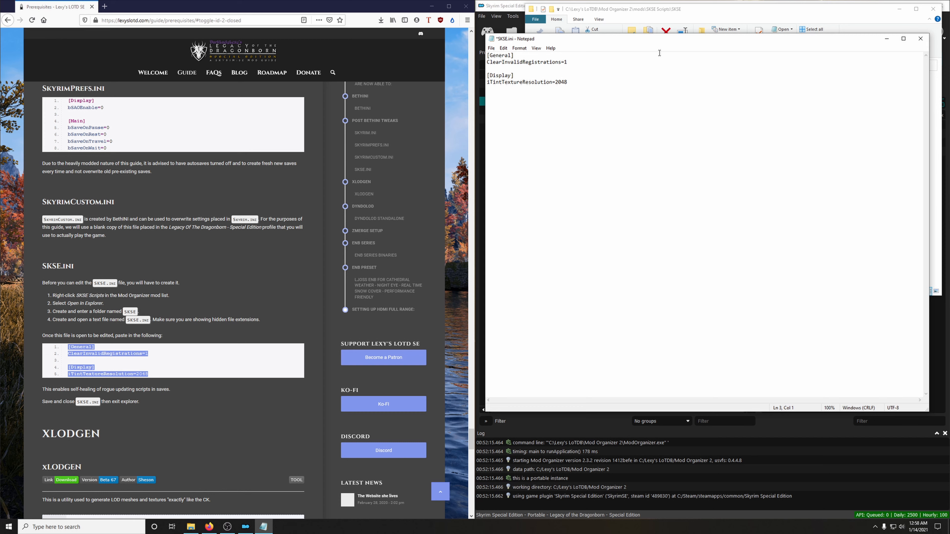
left_click(492, 48)
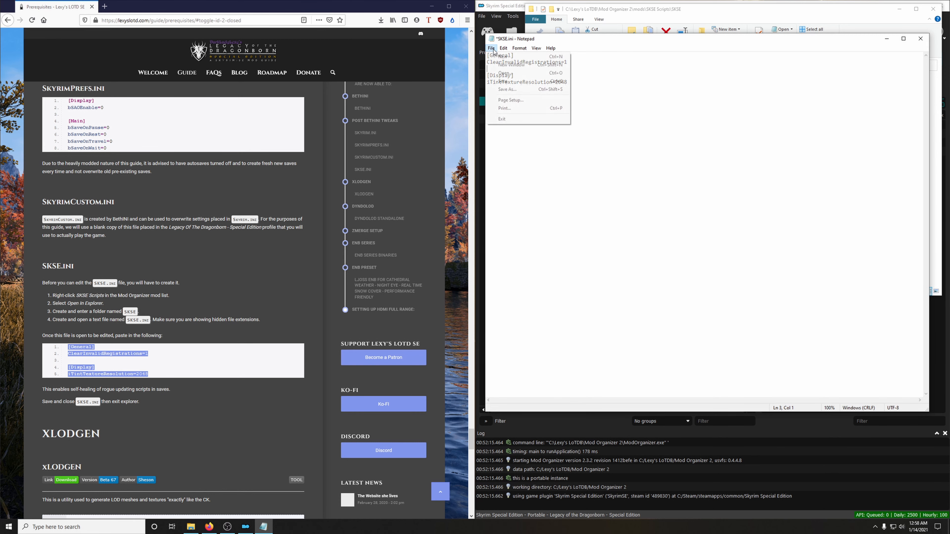
left_click(511, 82)
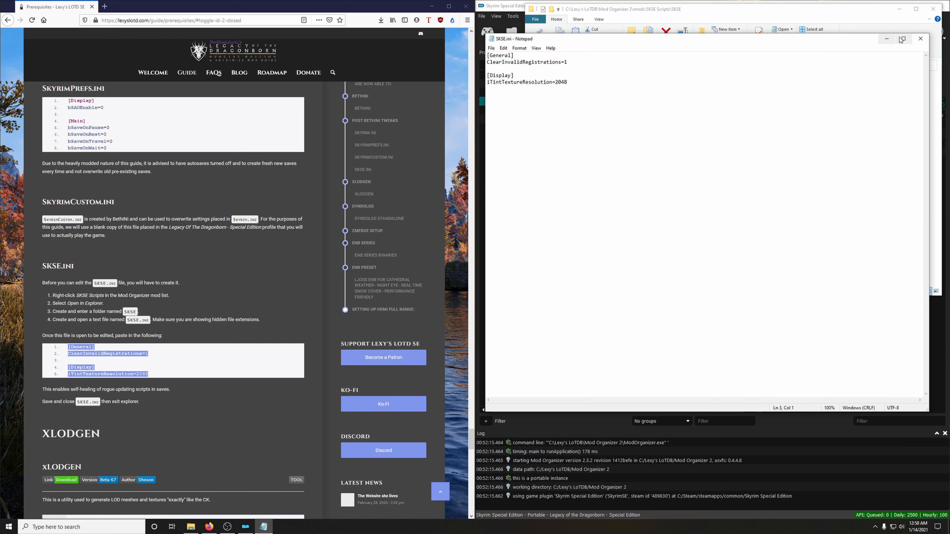
left_click(921, 39)
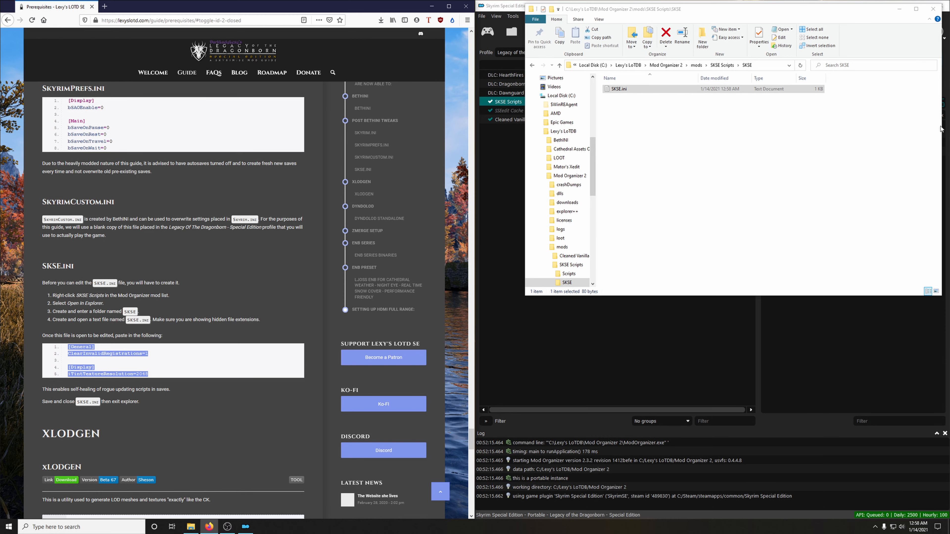
left_click(933, 9)
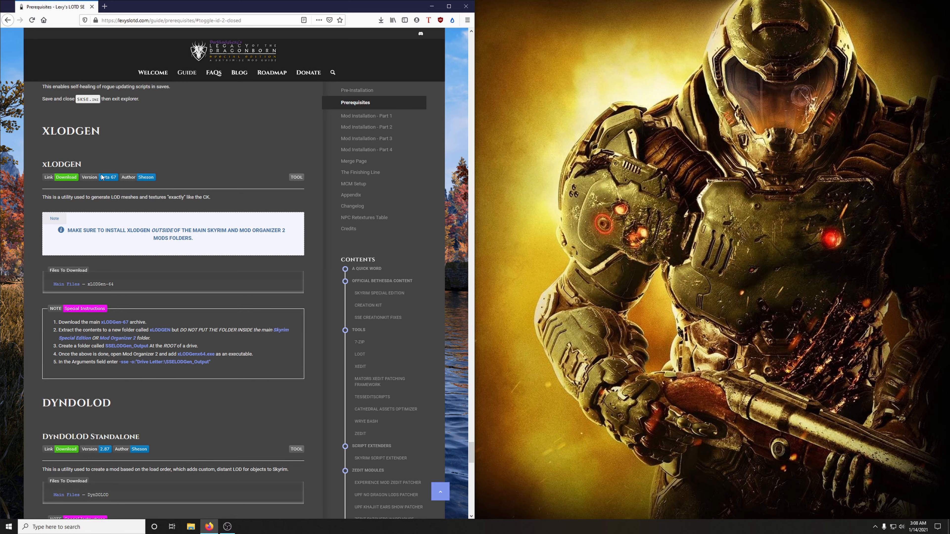
Step: Download the xLODGen.67.7z archive from the guide's xLODGen link and save the file
left_click(71, 182)
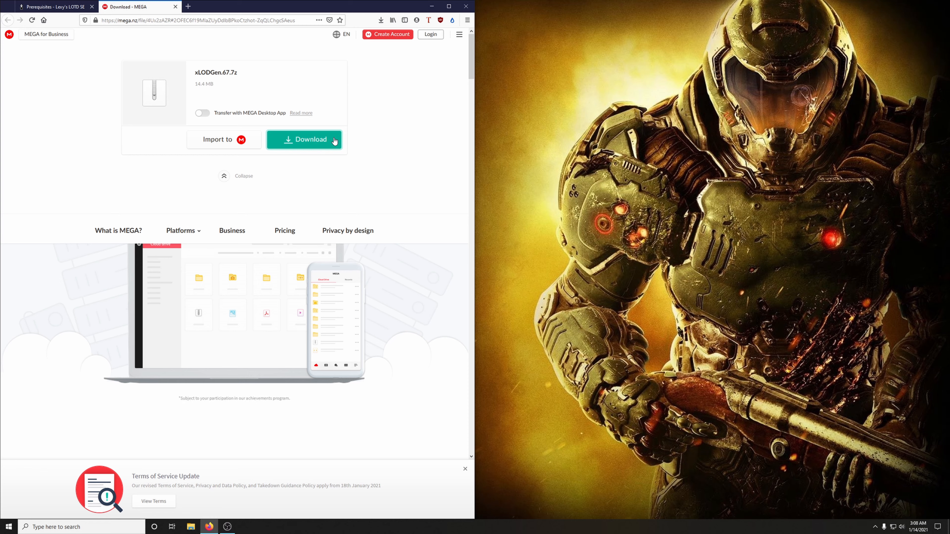
left_click(309, 147)
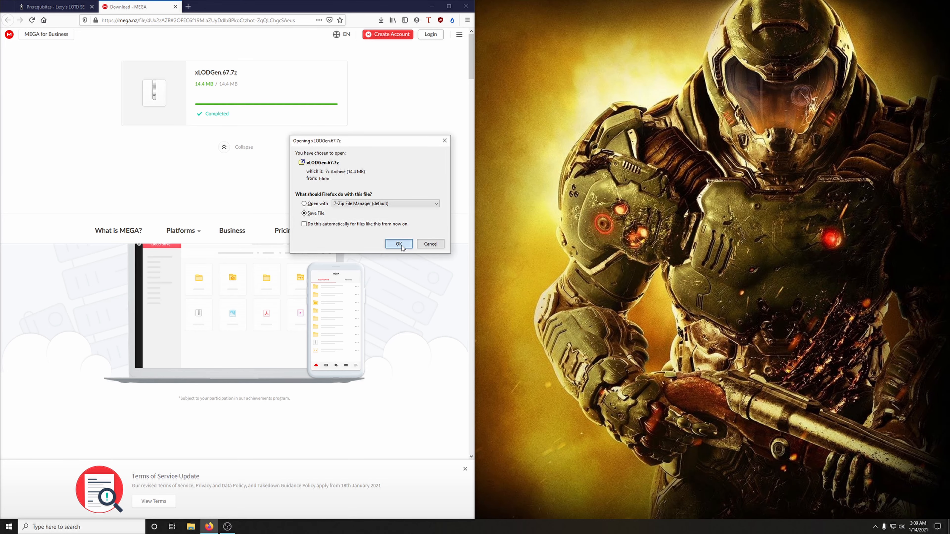
left_click(399, 245)
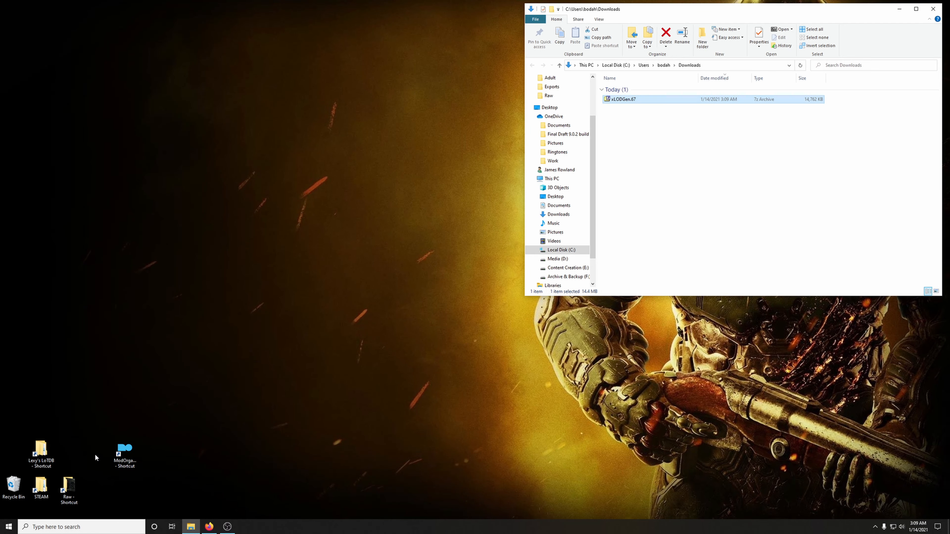
Step: Create a folder named xLODGen inside the Lexy's LoTDB folder
double_click(41, 451)
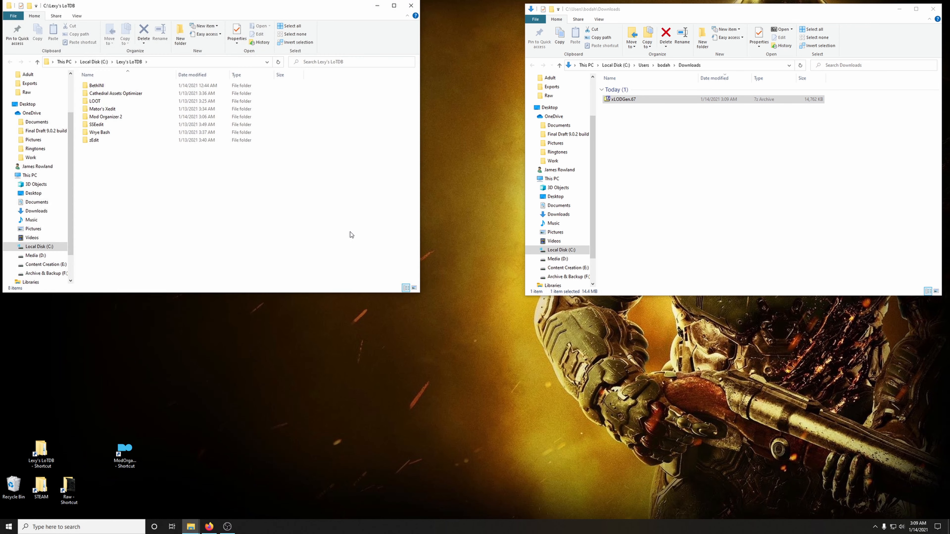
right_click(175, 211)
mouse_move(217, 298)
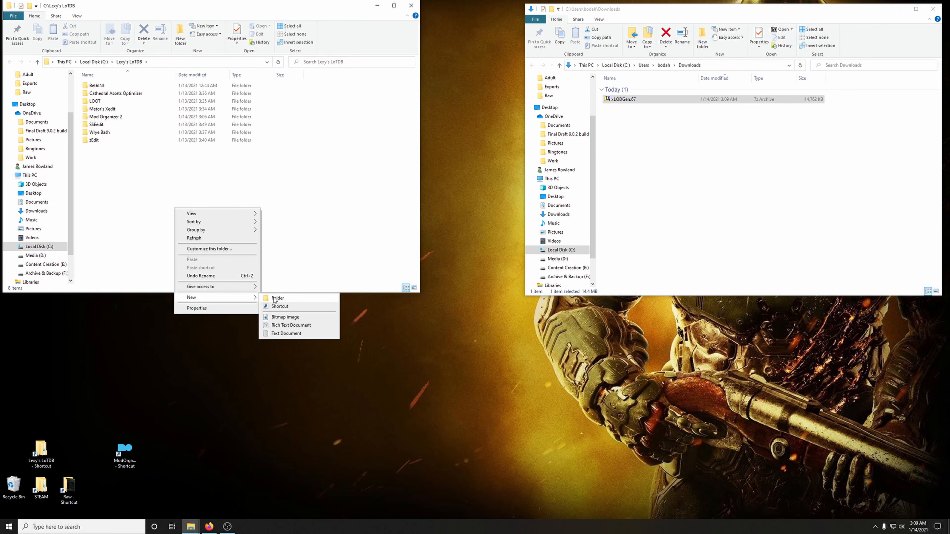
left_click(285, 298)
type("xL")
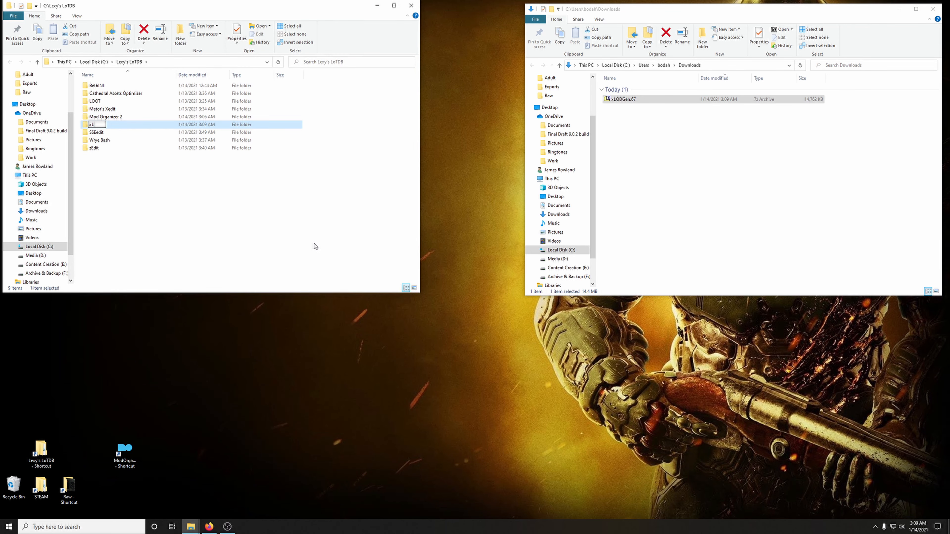
type("ODGen")
key("Return")
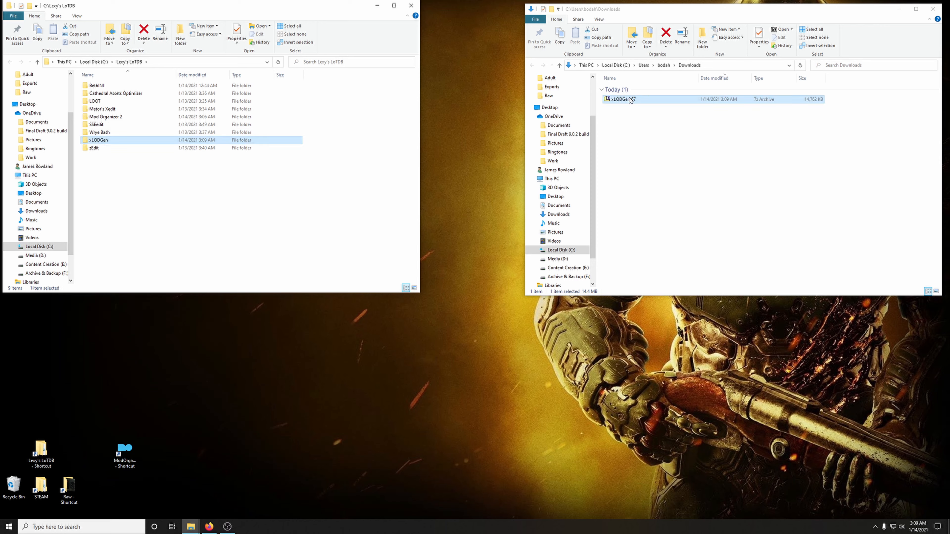
Step: Extract the contents of the archive's xLODGen folder into the new xLODGen folder, and close the archive and folder windows
double_click(728, 99)
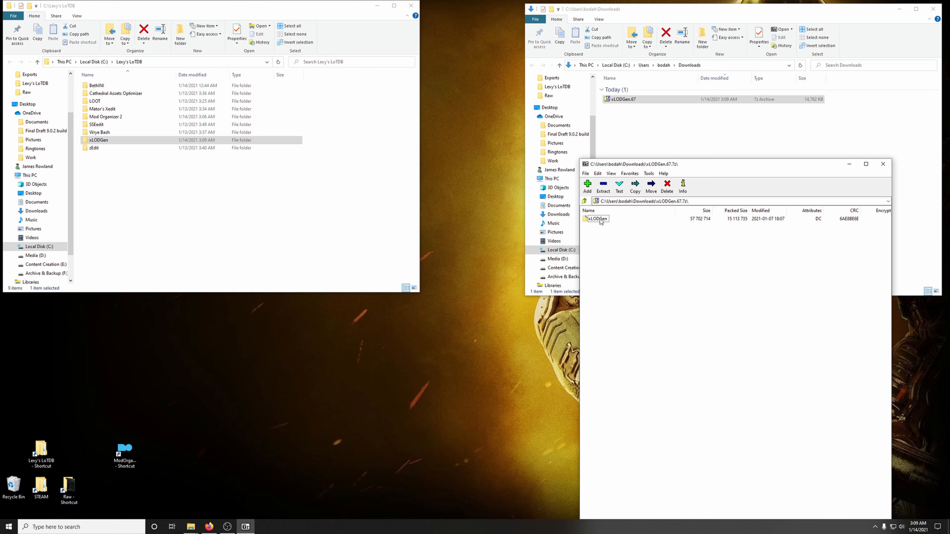
double_click(599, 219)
left_click_drag(613, 262, 104, 142)
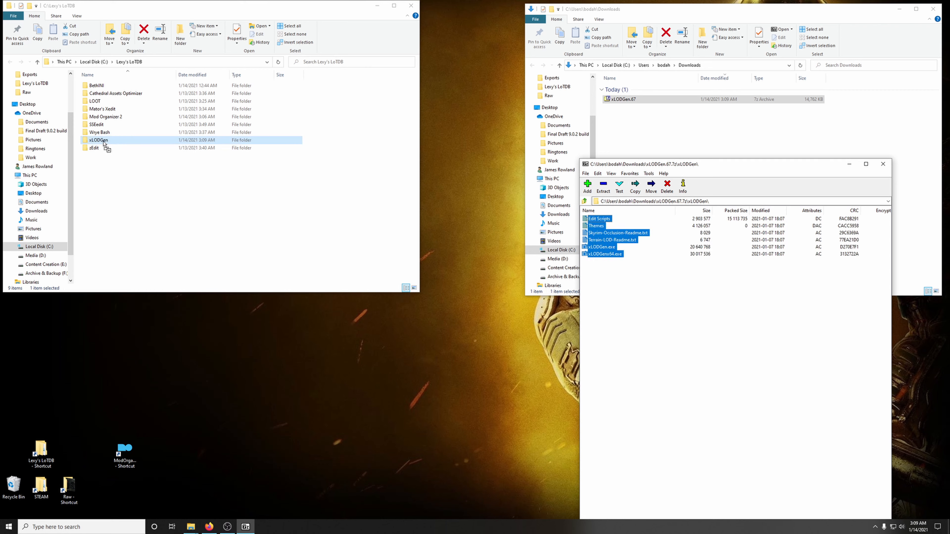
left_click(883, 164)
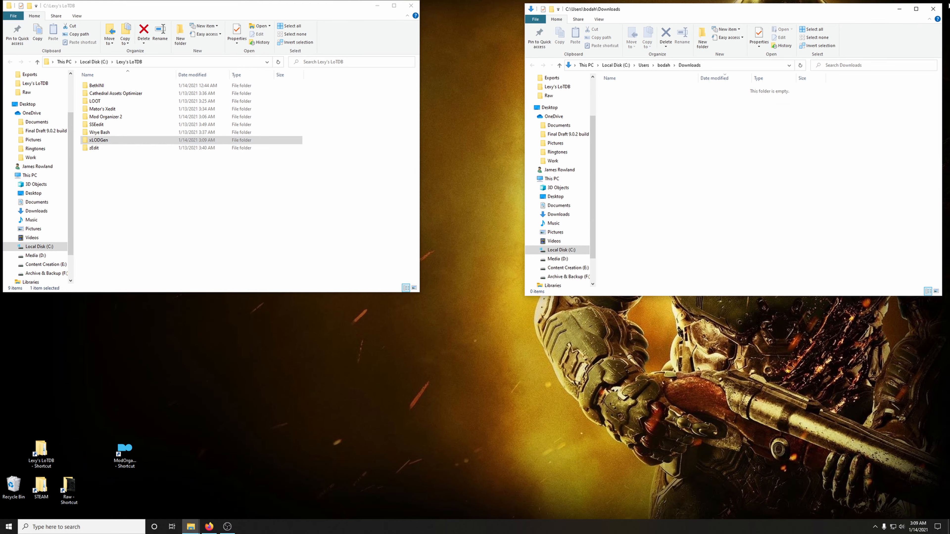
left_click(934, 8)
left_click(411, 5)
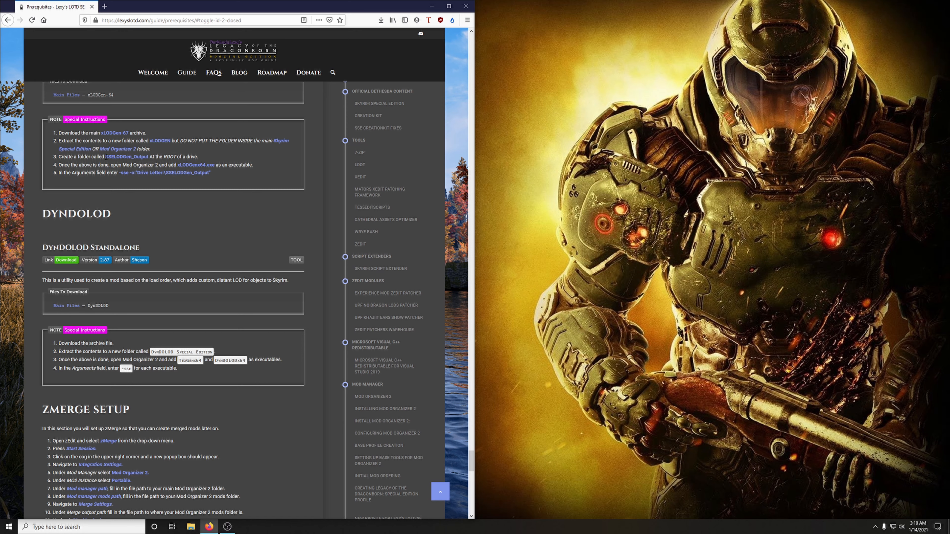
Step: Copy the output folder name from the guide and create a folder named SSELODGen_Output at the root of the C: drive
left_click_drag(106, 157, 148, 157)
right_click(148, 157)
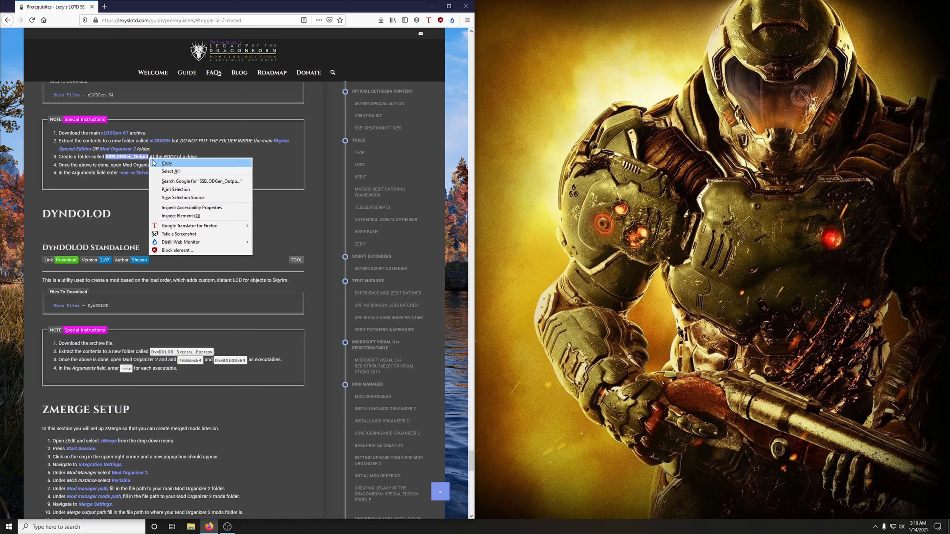
left_click(175, 167)
left_click(432, 6)
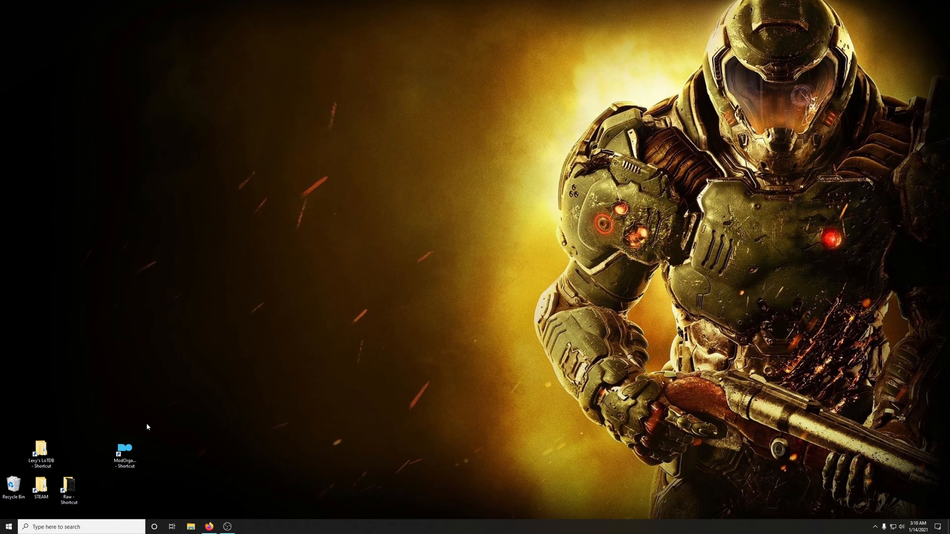
left_click(191, 526)
double_click(663, 165)
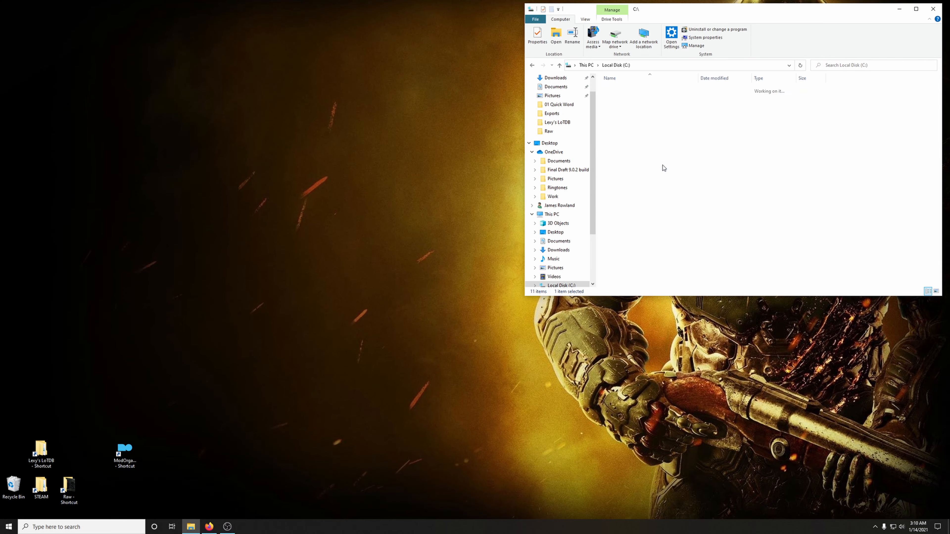
right_click(665, 233)
mouse_move(715, 309)
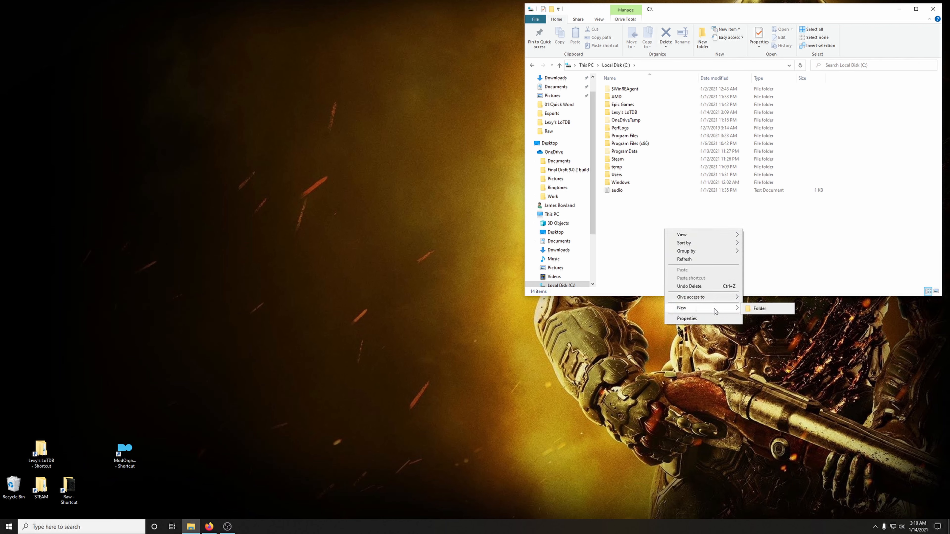
left_click(755, 309)
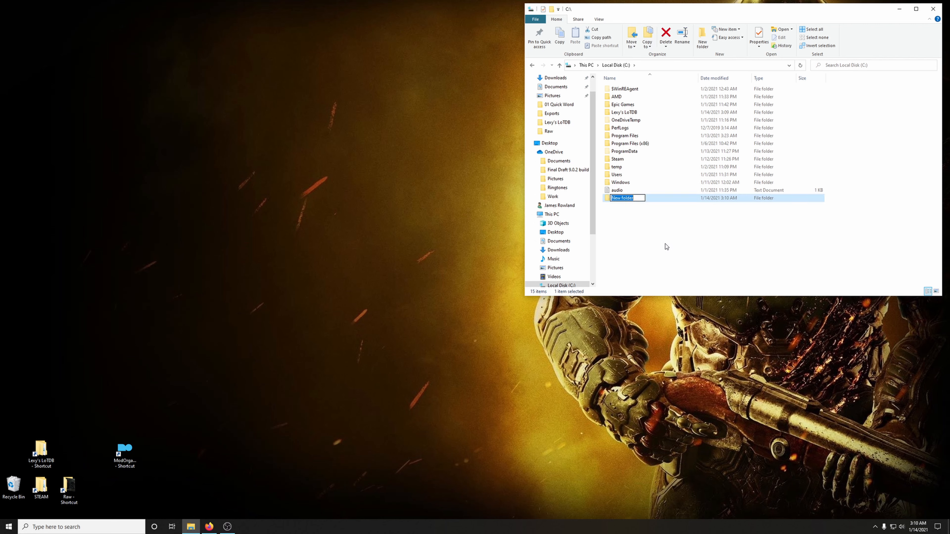
key("ctrl+v")
left_click(655, 240)
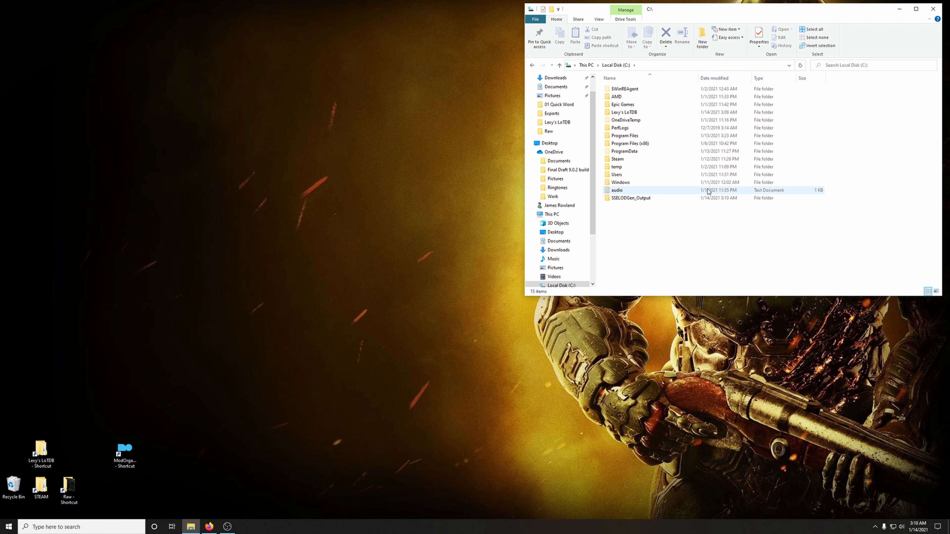
left_click(933, 9)
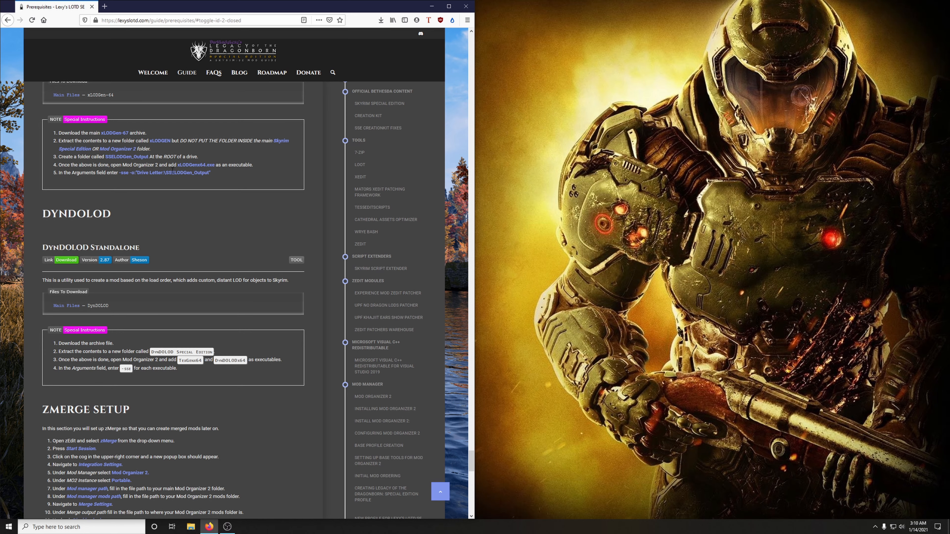
Step: In Mod Organizer 2, add xLODGenx64.exe from the Lexy's LoTDB xLODGen folder as a new executable
left_click(432, 6)
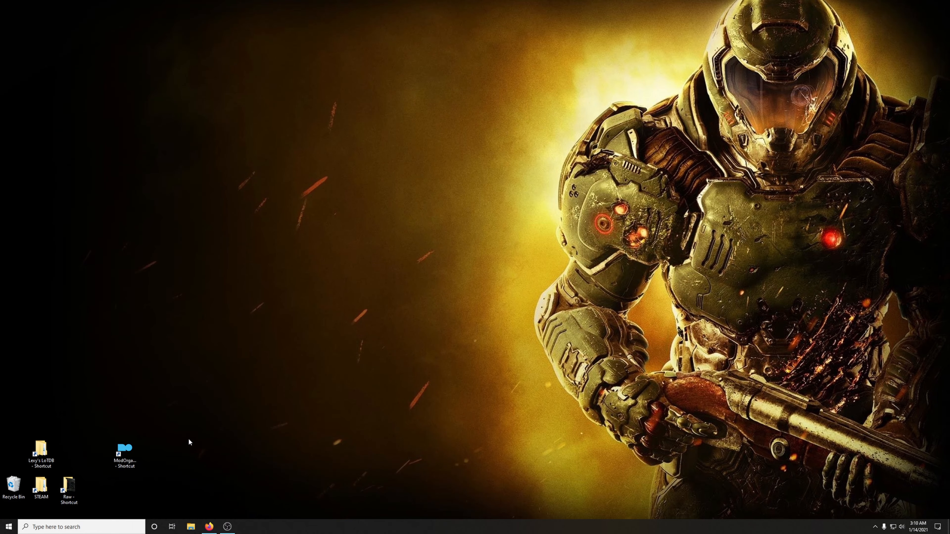
left_click(211, 527)
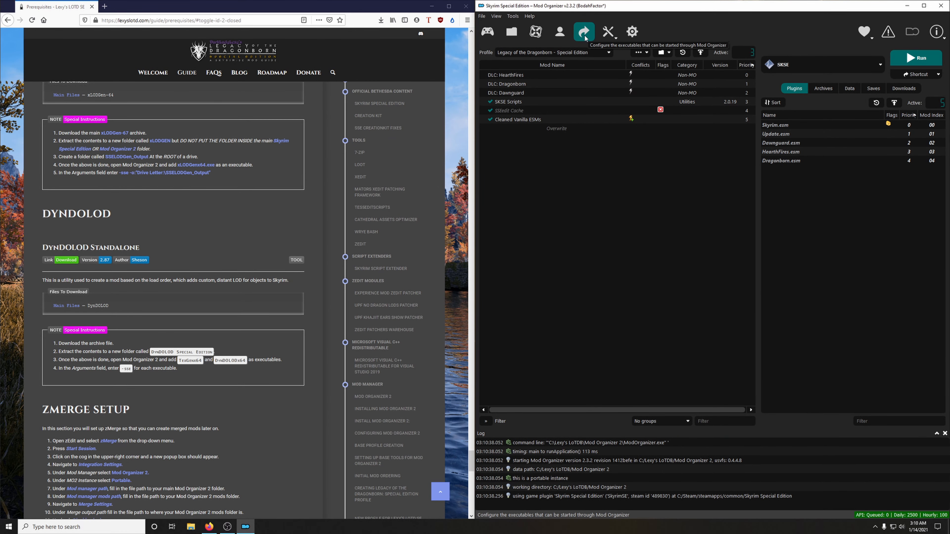
left_click(585, 35)
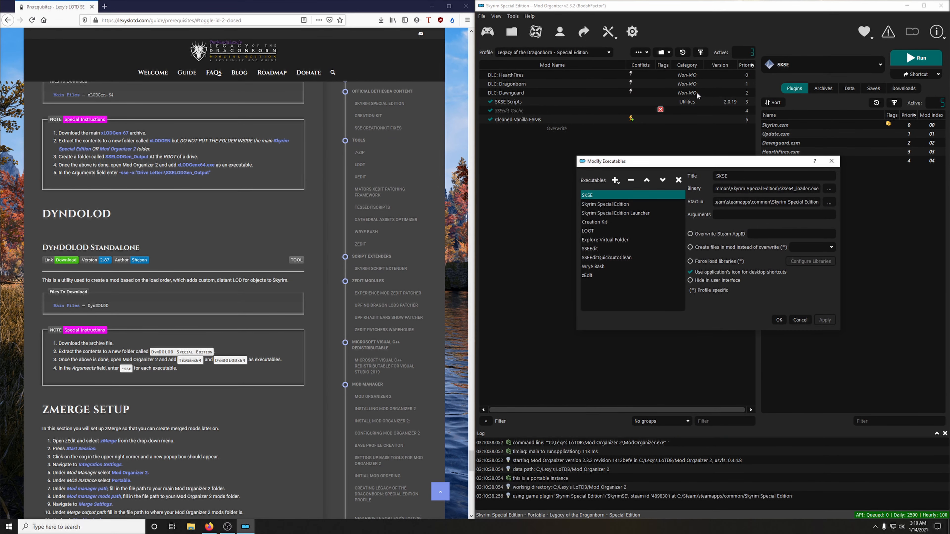
left_click(613, 183)
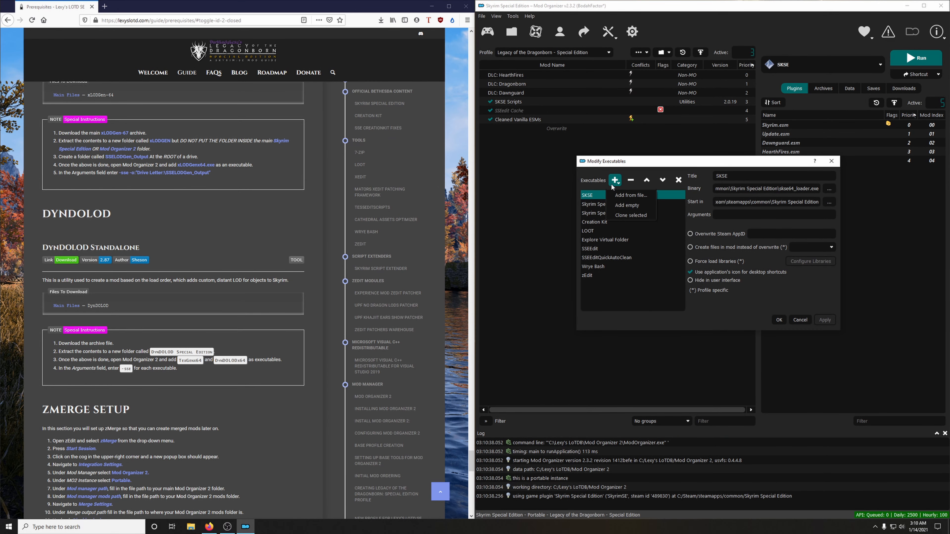
left_click(631, 196)
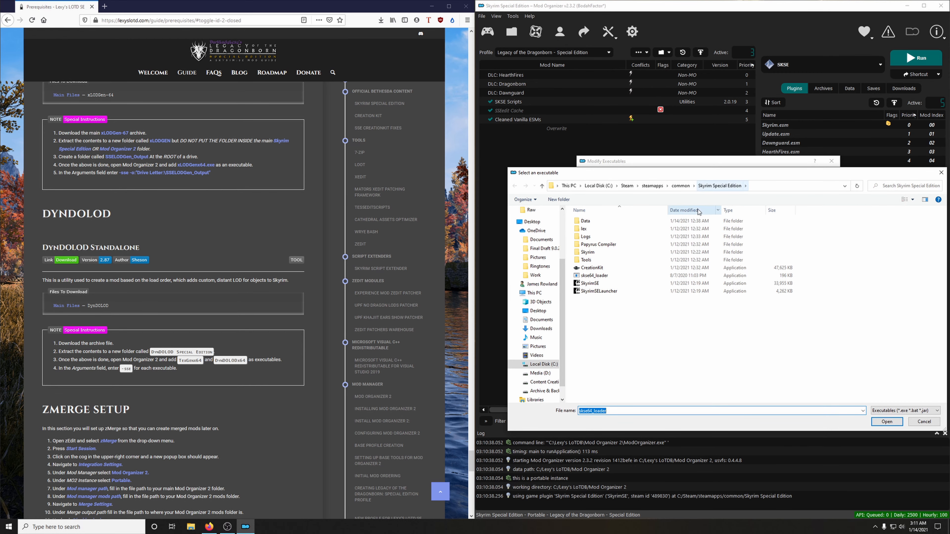
scroll(542, 262, "up", 2)
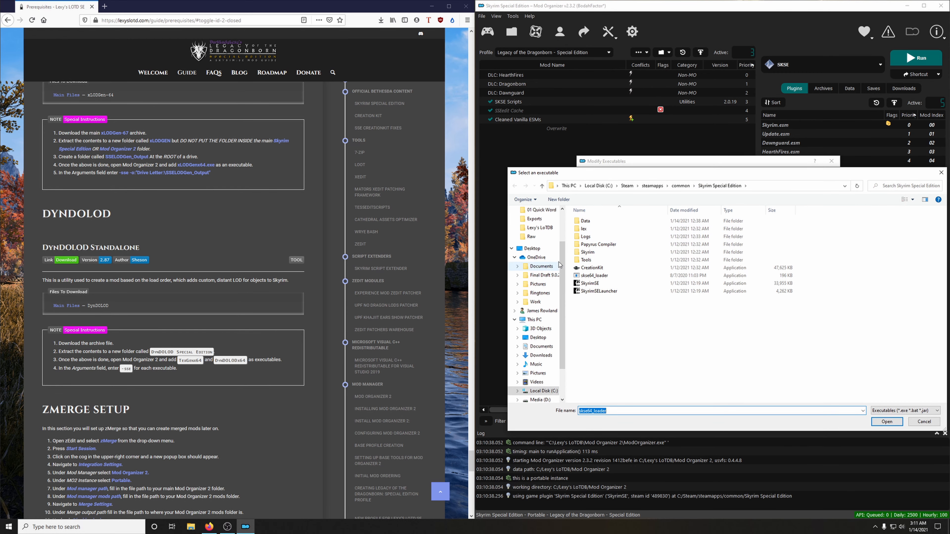
left_click(541, 239)
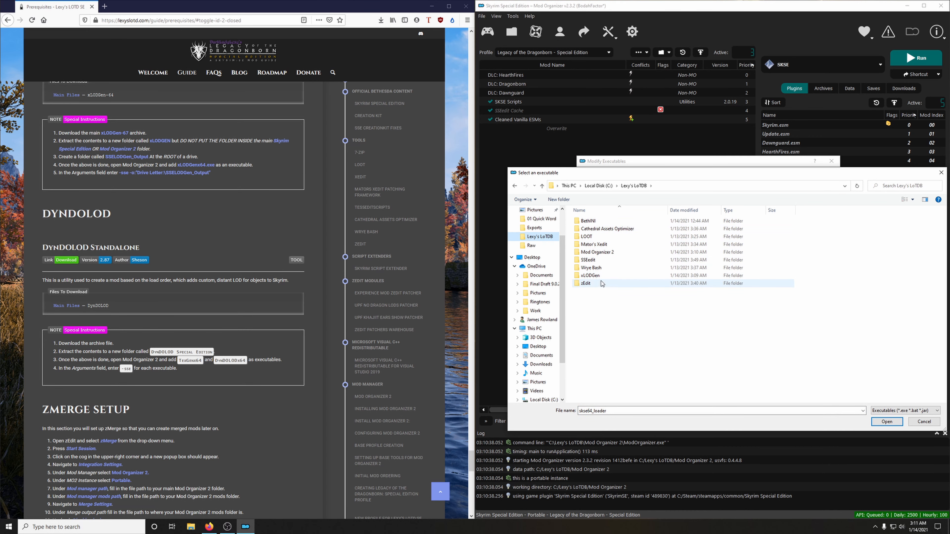
double_click(595, 276)
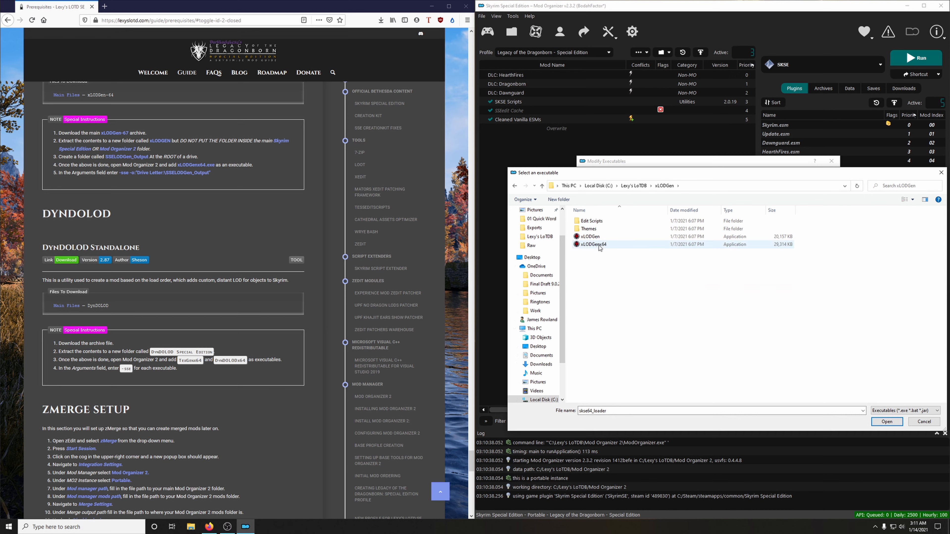
left_click(606, 246)
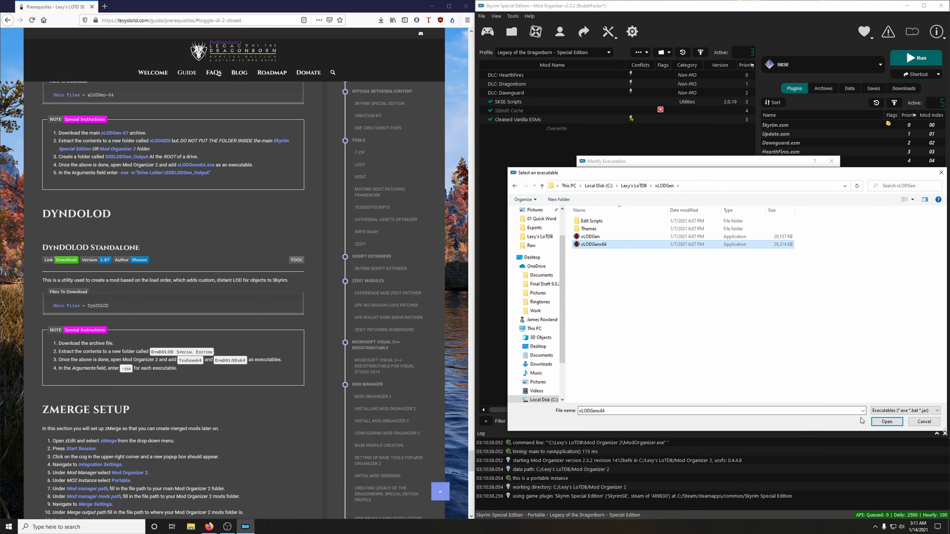
left_click(887, 422)
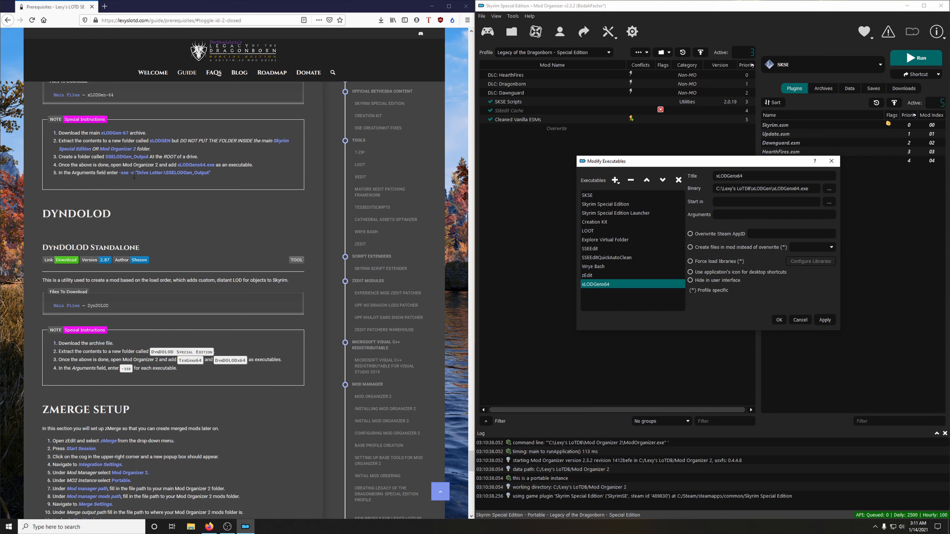
Step: Copy the xLODGen argument string from the guide and paste it as the arguments of the xLODGenx64 executable
left_click_drag(120, 172, 215, 175)
right_click(193, 173)
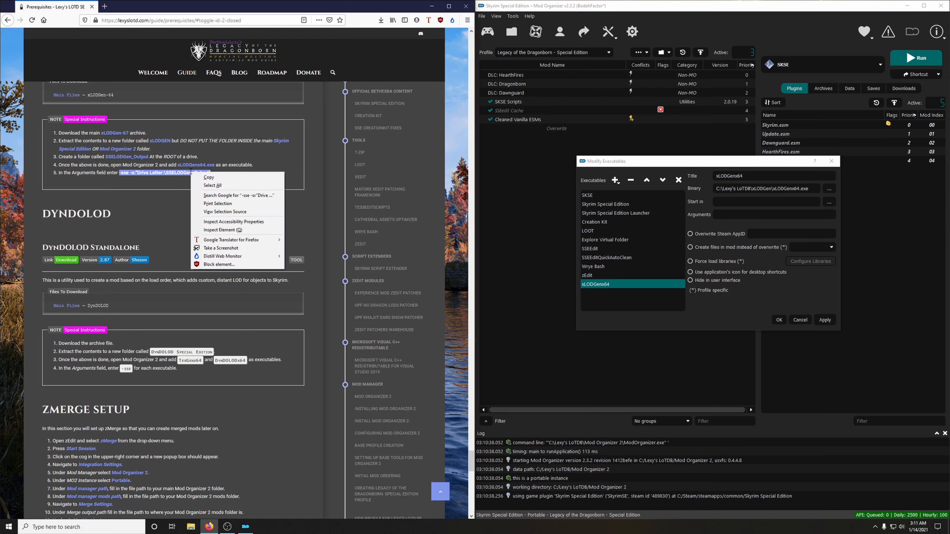
left_click(204, 178)
left_click(716, 216)
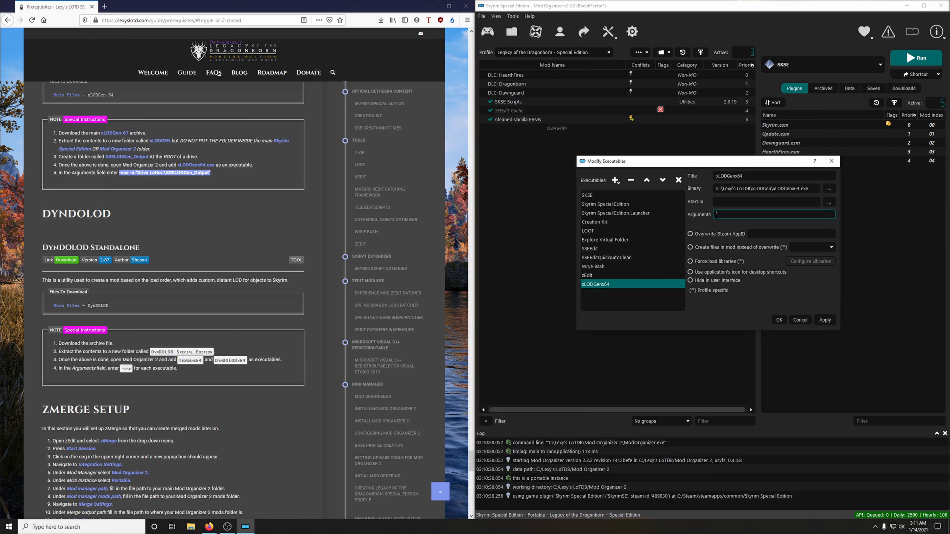
right_click(723, 219)
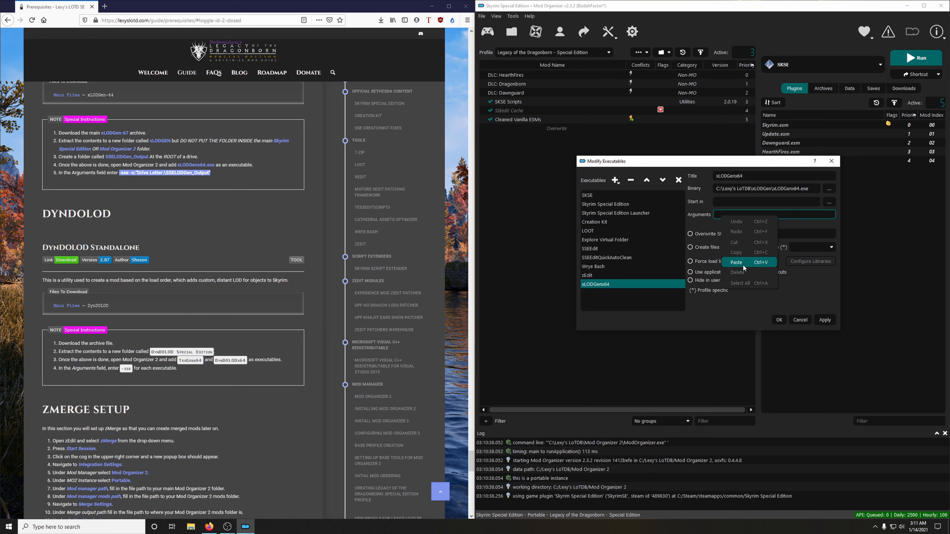
left_click(737, 262)
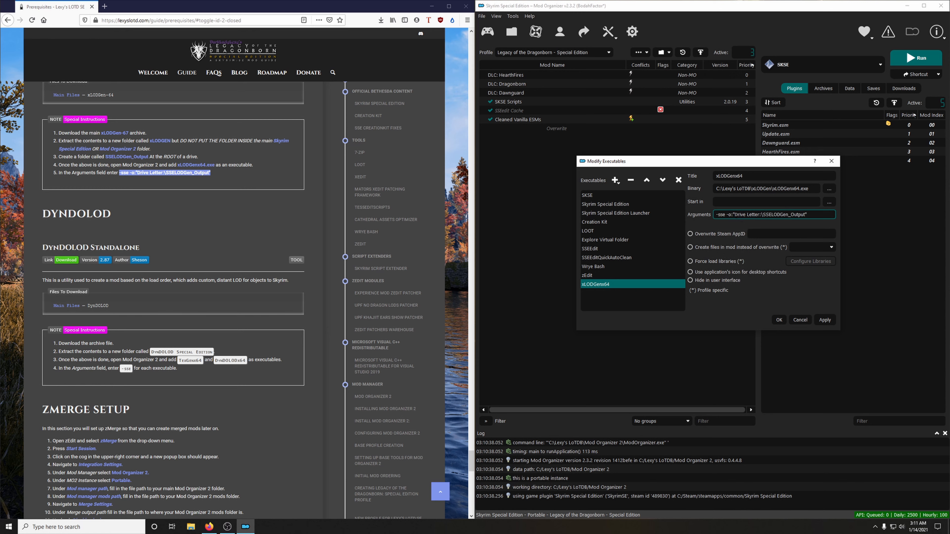
Step: Replace the Drive Letter placeholder in xLODGenx64's arguments with c, and save the executable settings
left_click_drag(735, 215, 758, 214)
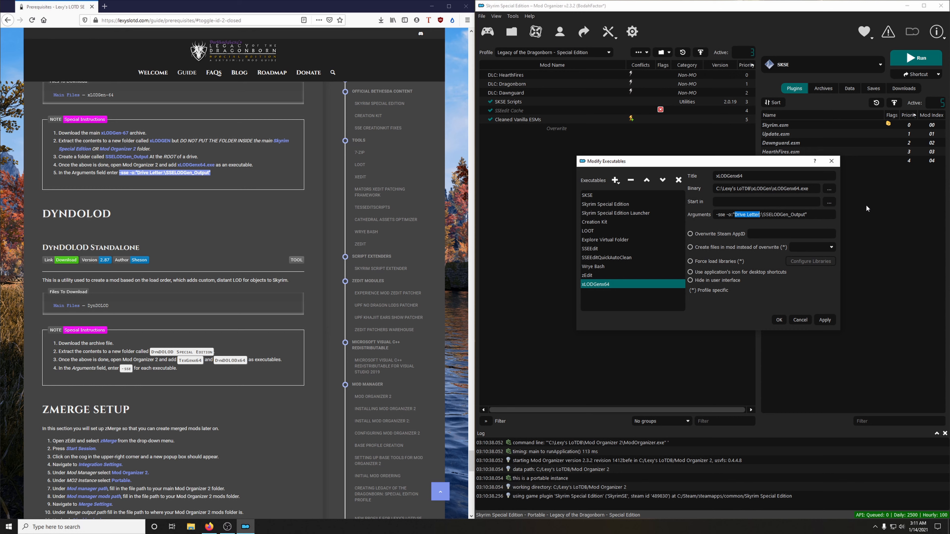
type("c")
left_click(828, 320)
left_click(779, 320)
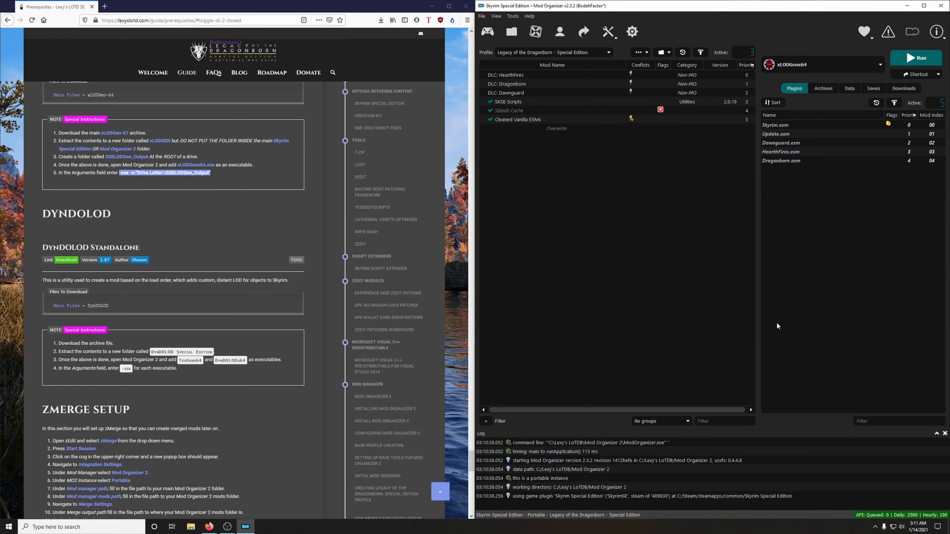
Step: Open the guide's DynDOLOD Standalone download page on Nexus Mods and manually download the DynDOLOD 2.87 main file
scroll(271, 297, "down", 3)
scroll(203, 229, "up", 1)
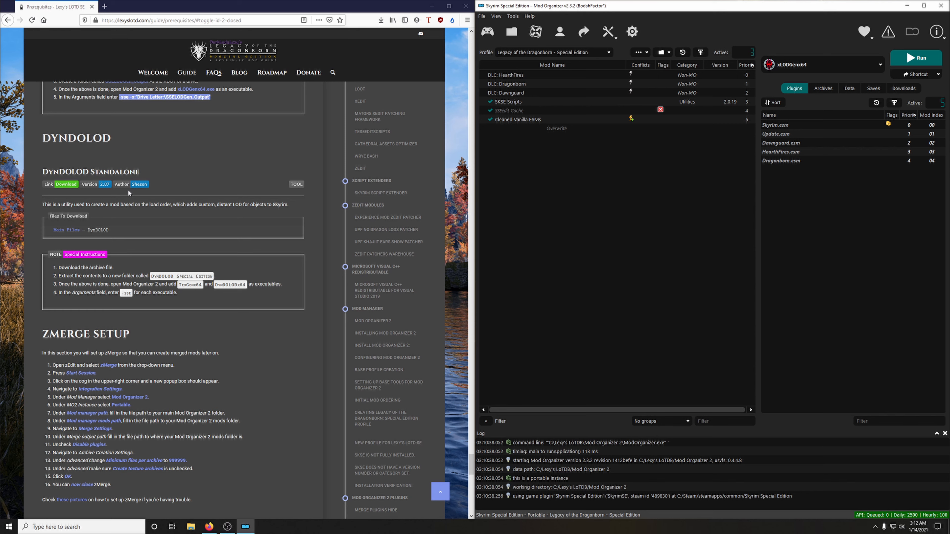
left_click(66, 185)
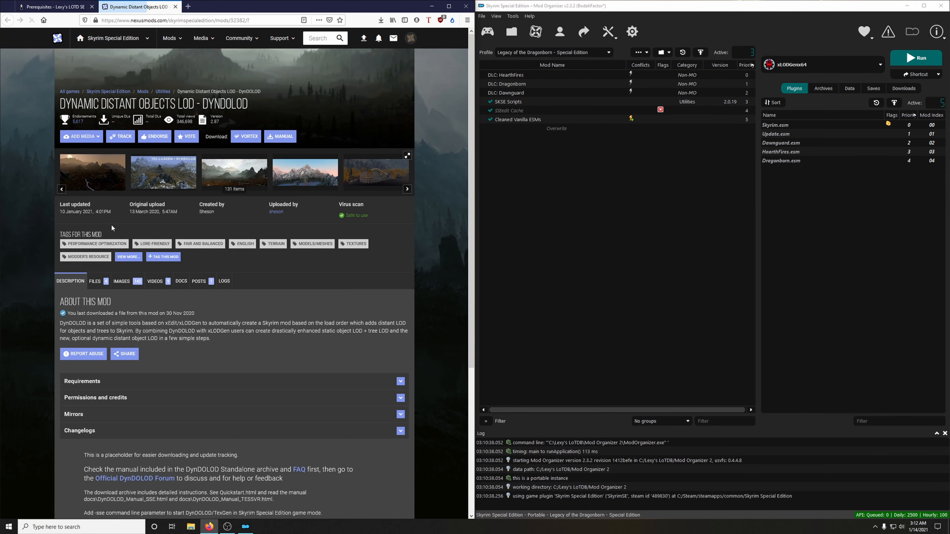
left_click(94, 287)
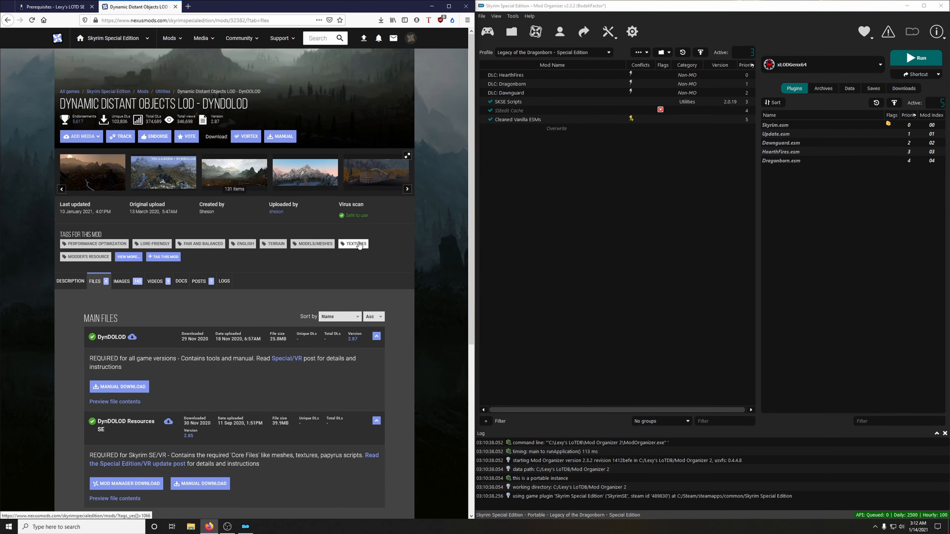
scroll(361, 244, "down", 2)
scroll(361, 244, "down", 5)
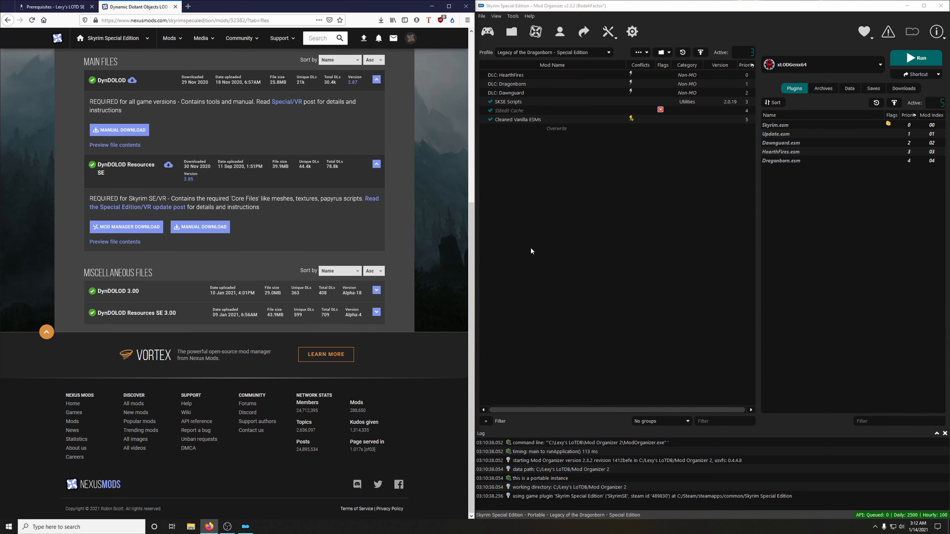
left_click(114, 131)
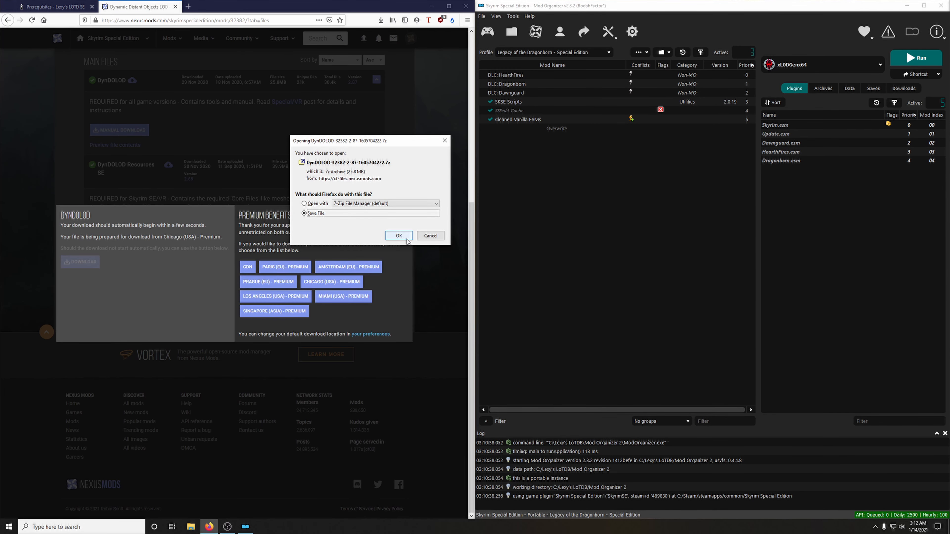
left_click(407, 242)
left_click(412, 206)
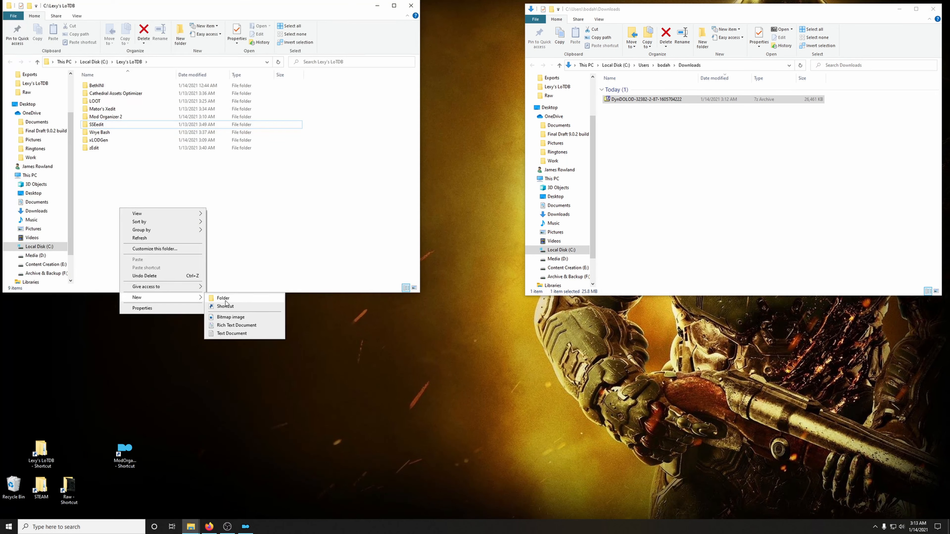
Step: Create a folder named DynDOLOD Special Edition inside the Lexy's LoTDB folder
left_click(224, 296)
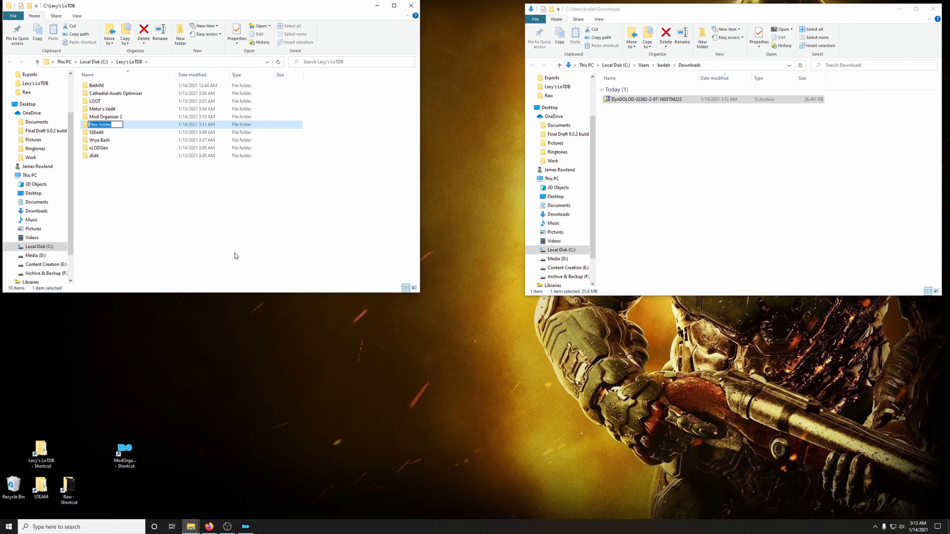
type("D")
type("ynDOLOD")
type(" S")
type("pl")
type("cial Edition")
key("Return")
Step: Extract the contents of the archive's DynDOLOD folder into DynDOLOD Special Edition, and close the archive and Downloads windows
double_click(658, 100)
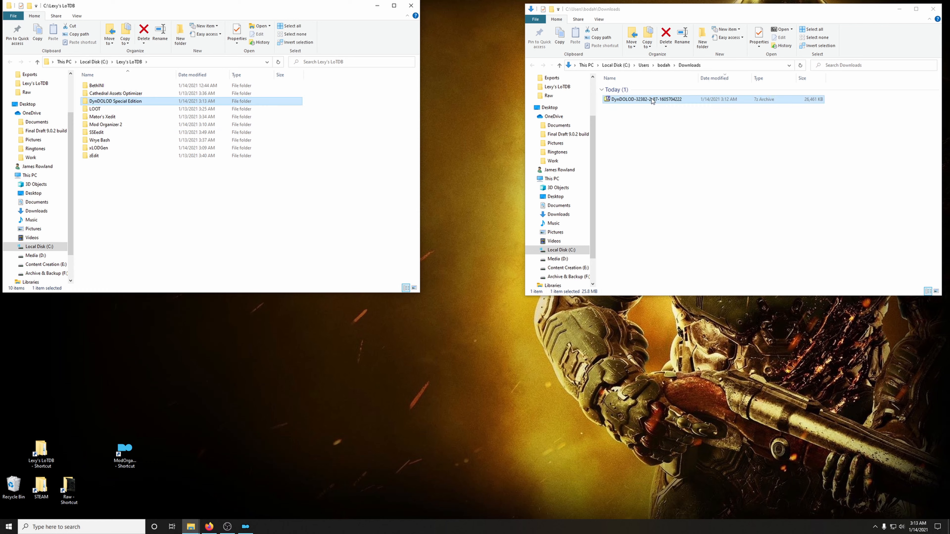
double_click(607, 220)
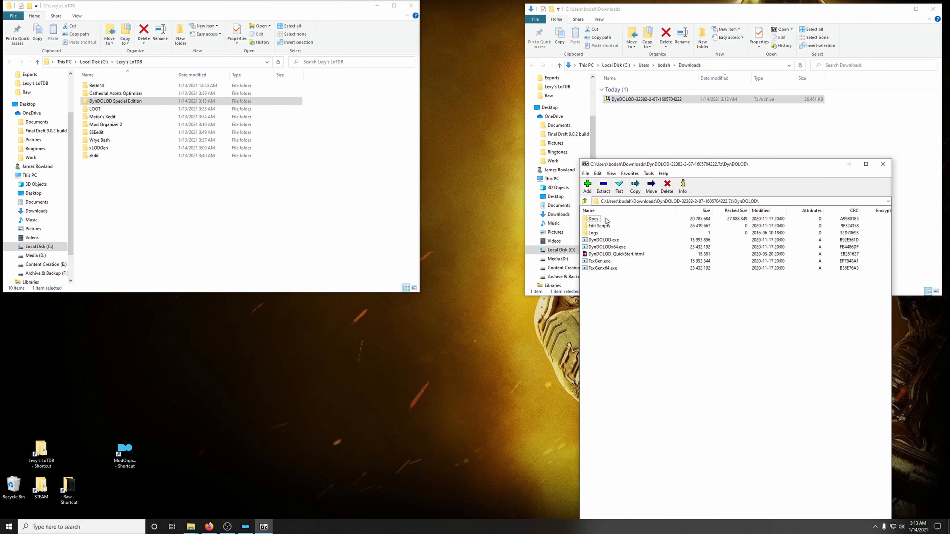
left_click_drag(624, 285, 113, 104)
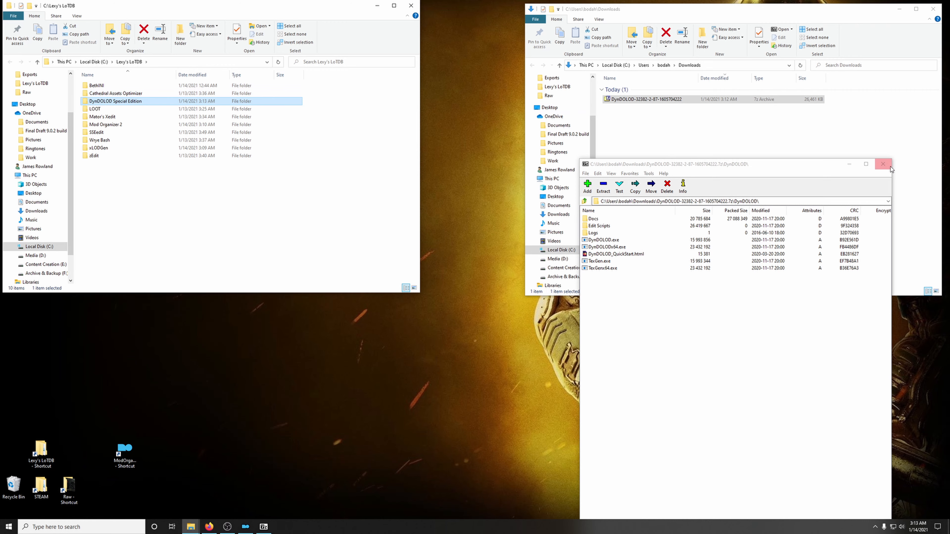
left_click(883, 165)
left_click(725, 155)
left_click(665, 105)
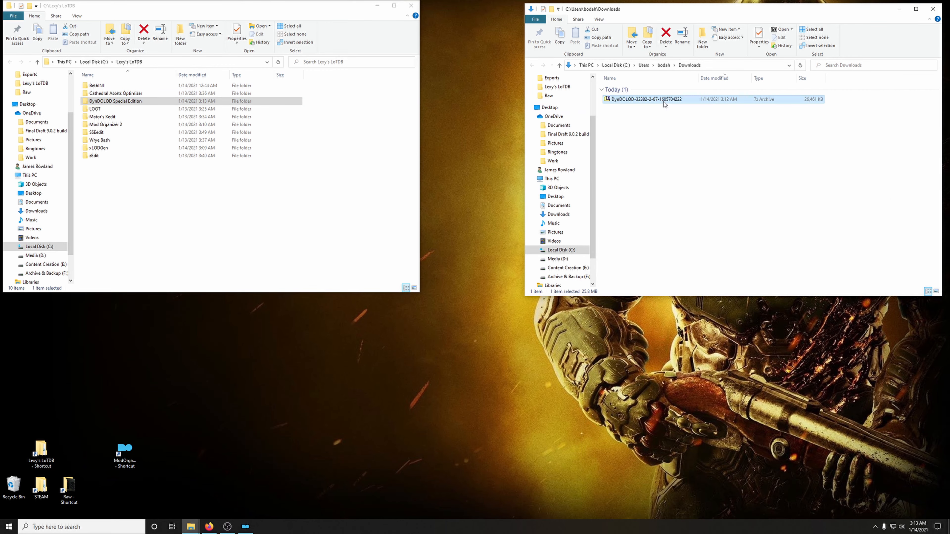
left_click(933, 9)
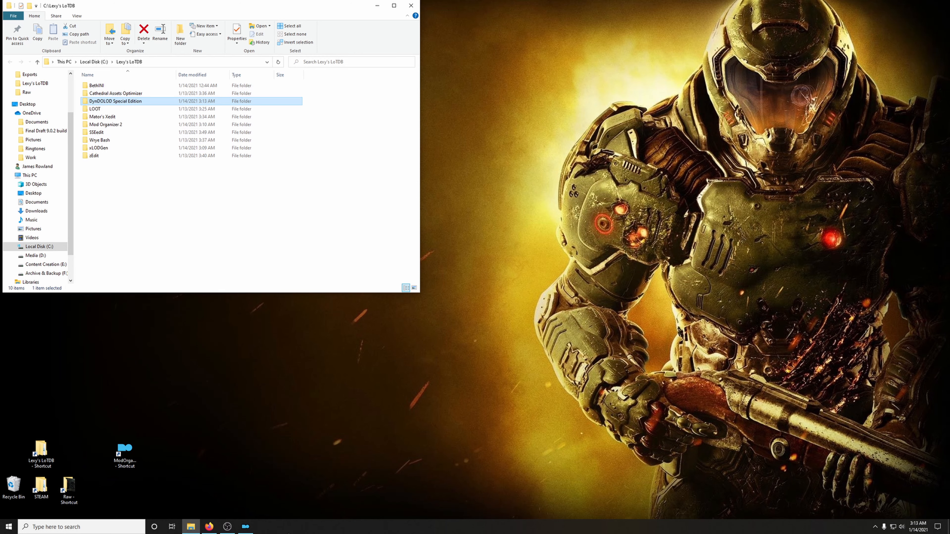
Step: Return to Mod Organizer 2 and the guide, and add TexGenx64.exe from the DynDOLOD Special Edition folder as a new executable
left_click(245, 526)
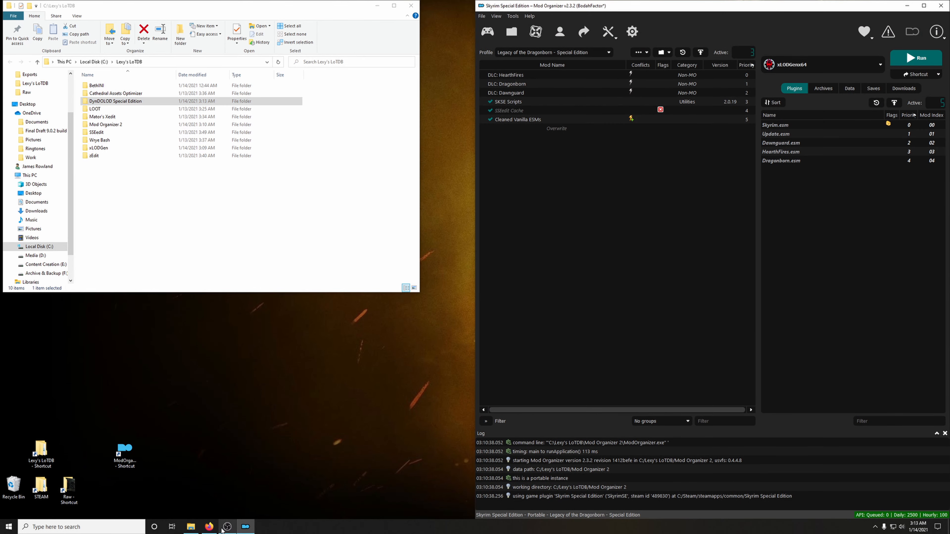
left_click(211, 528)
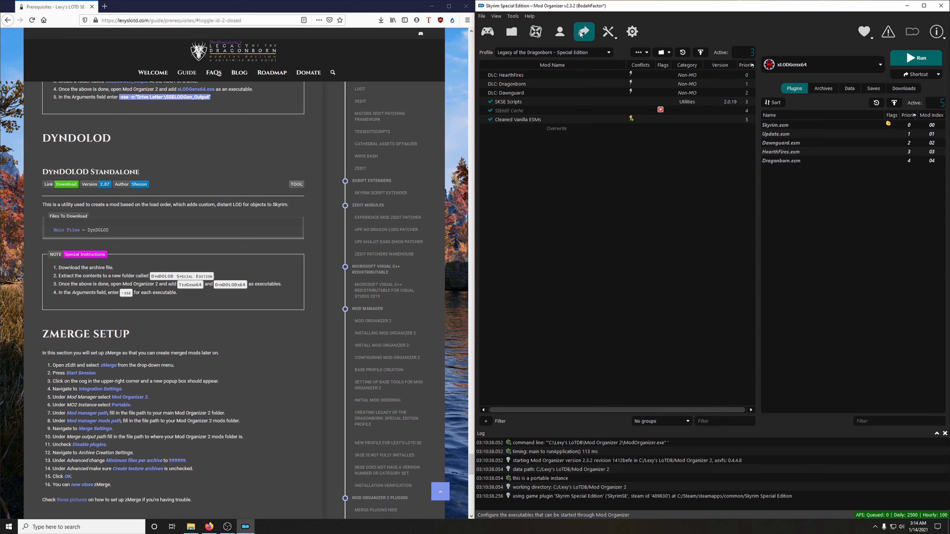
left_click(580, 33)
left_click(614, 181)
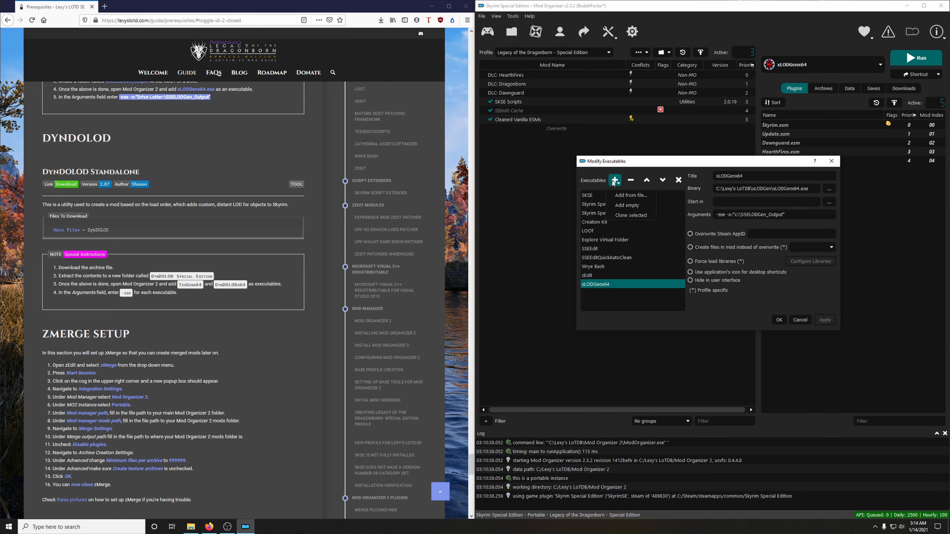
left_click(623, 194)
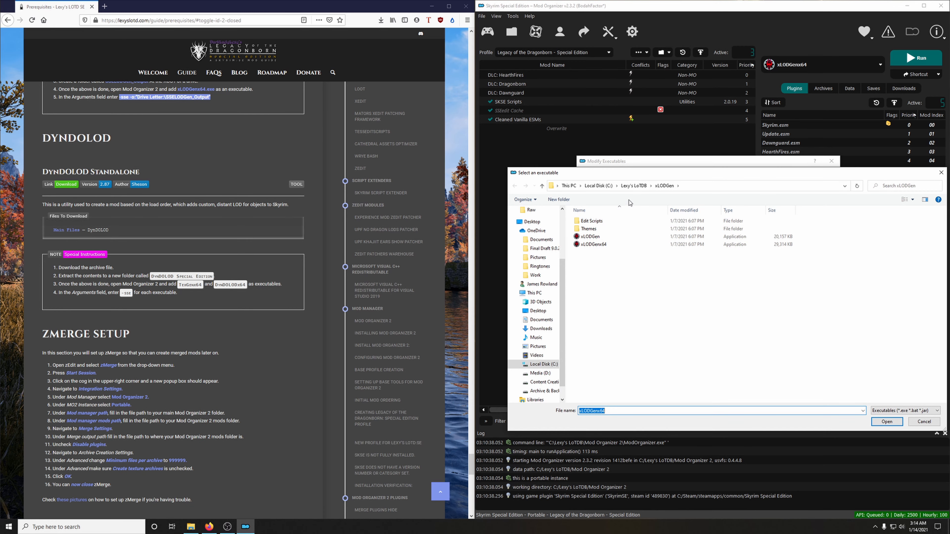
left_click(633, 187)
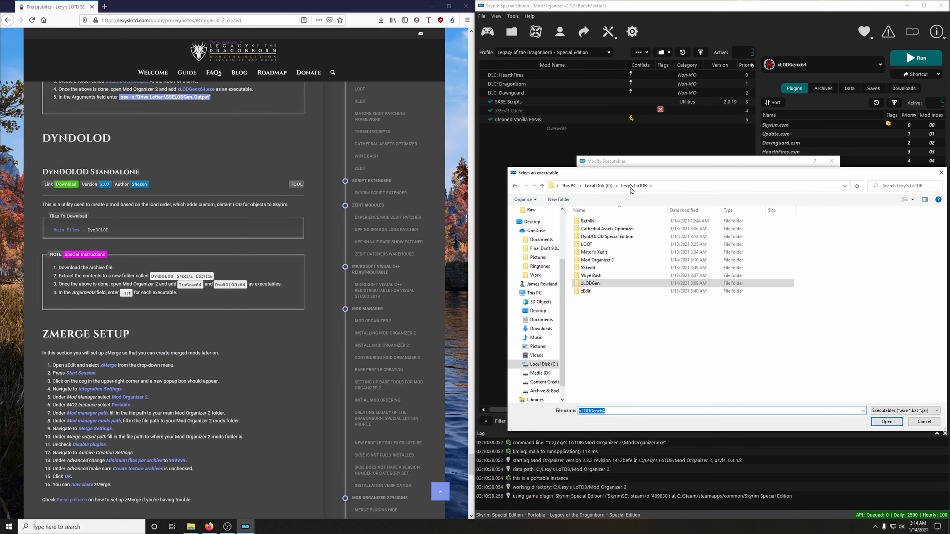
double_click(607, 238)
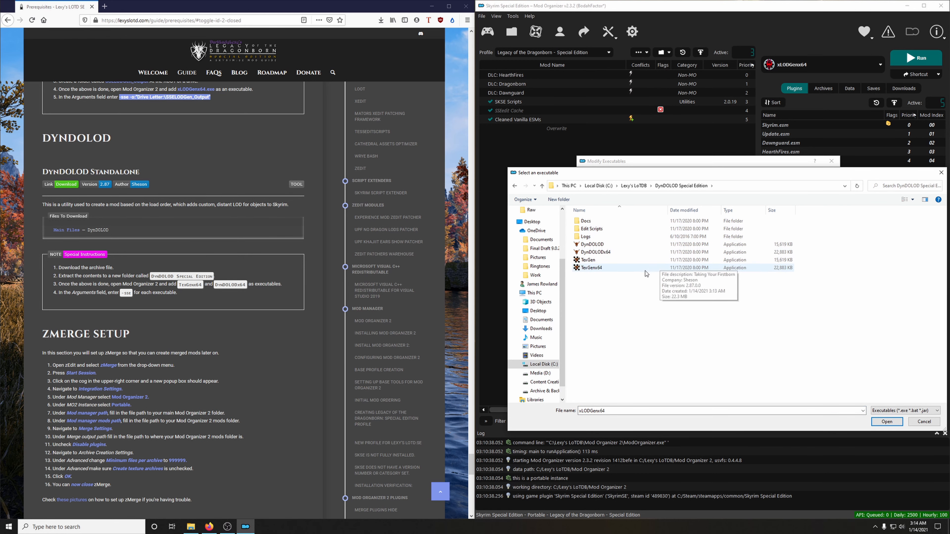
left_click(599, 268)
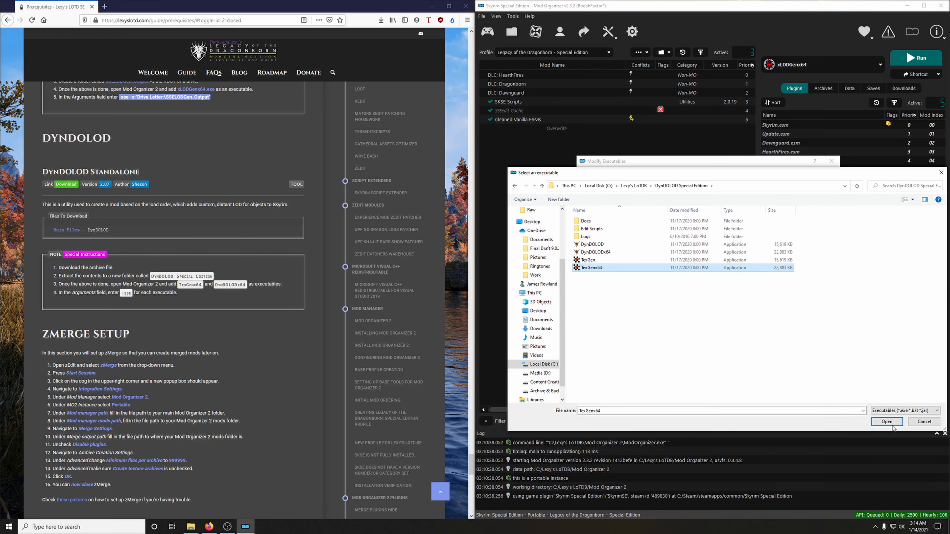
left_click(886, 423)
Step: Set the TexGenx64 executable's arguments to -sse and apply the change
left_click(720, 212)
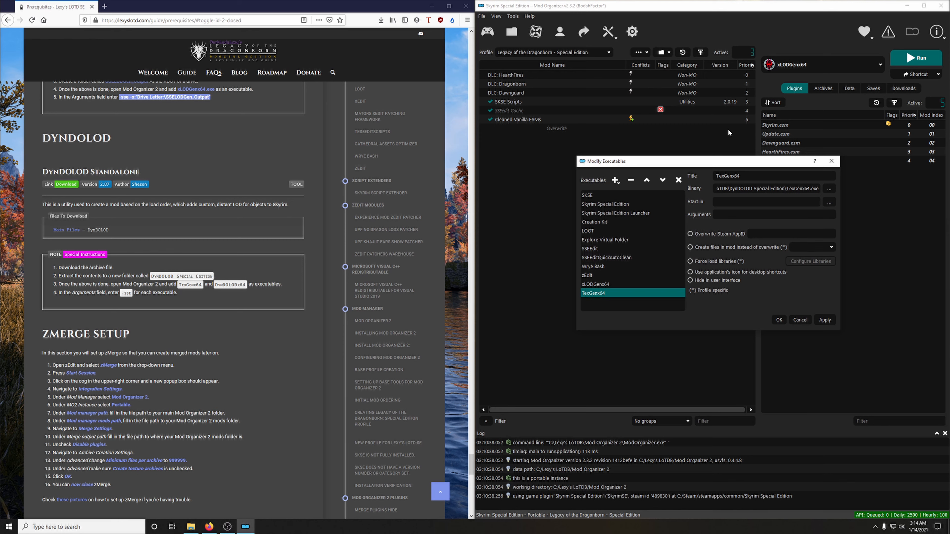
type("-sse")
left_click(825, 320)
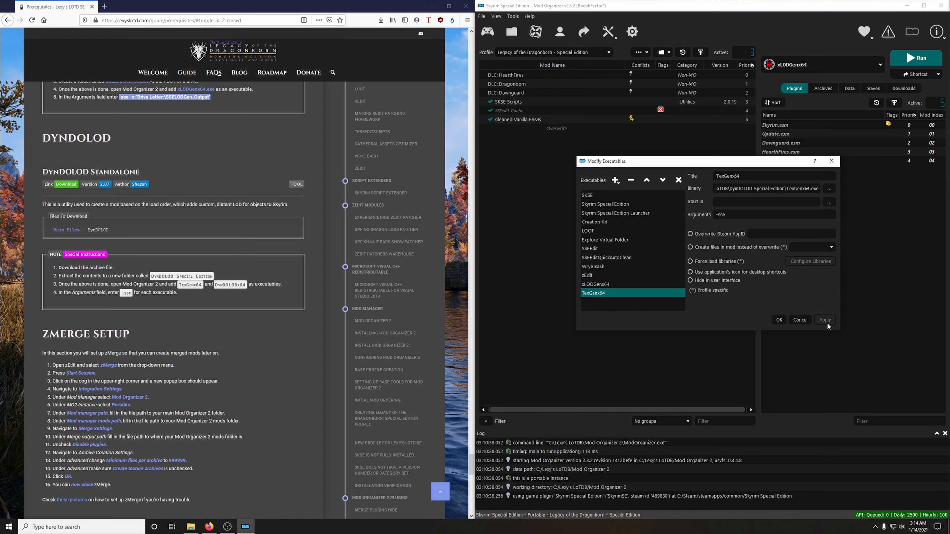
Step: Add DynDOLODx64.exe from the same folder as an executable with the argument -sse, and save the executable settings
left_click(613, 181)
left_click(631, 196)
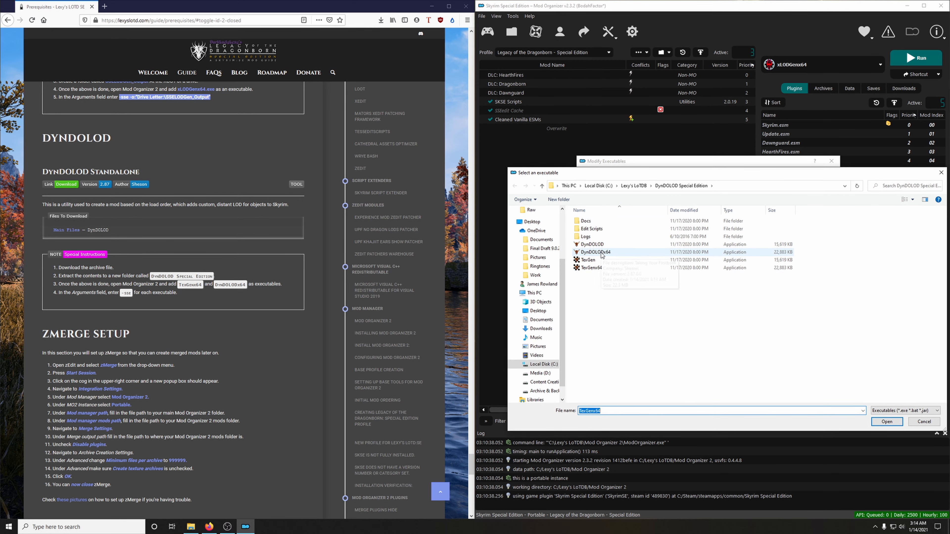
left_click(602, 252)
left_click(880, 423)
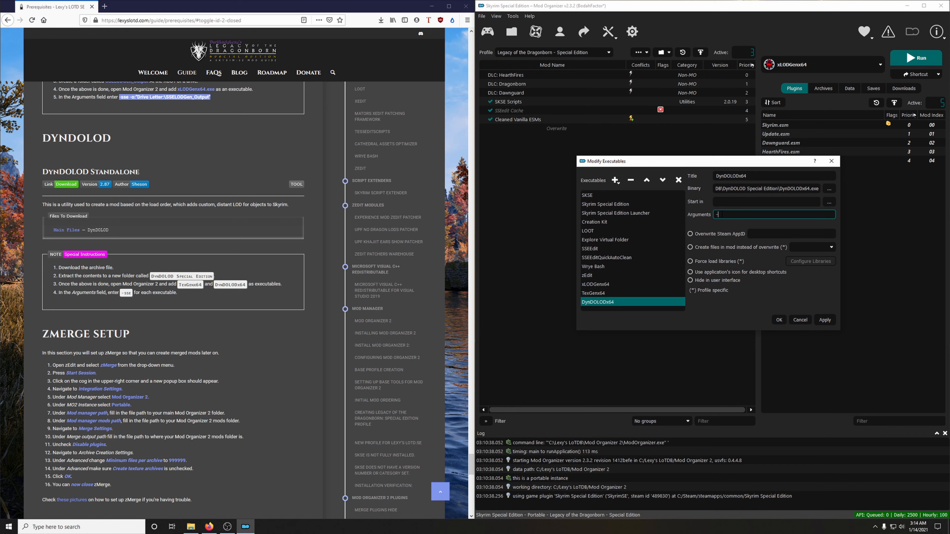
left_click(834, 321)
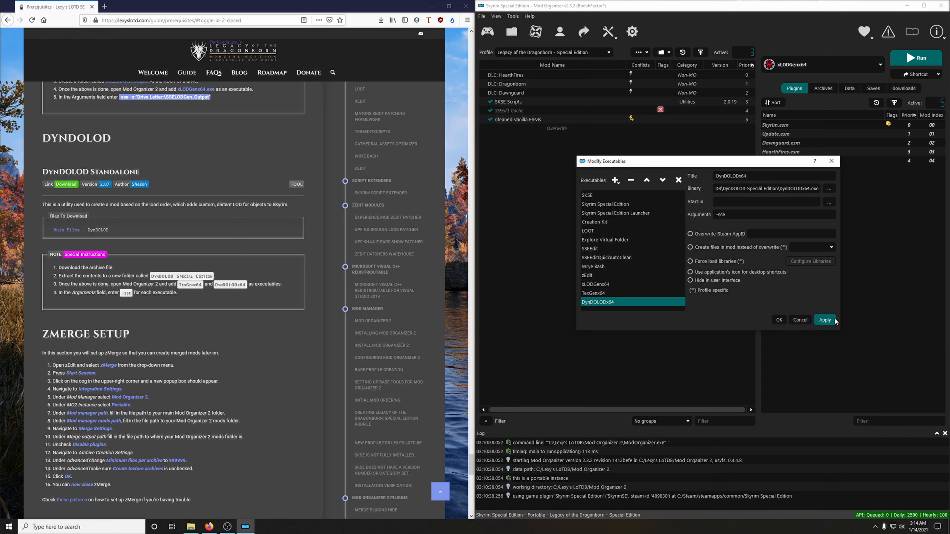
left_click(778, 321)
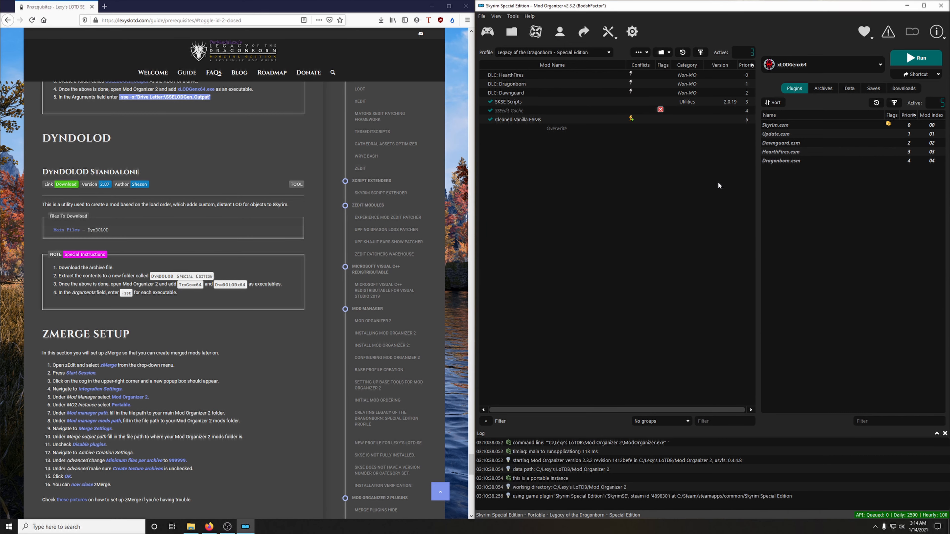
Step: Bring up the guide's zMerge Setup section and choose zEdit as the executable to run in Mod Organizer 2
scroll(324, 304, "down", 4)
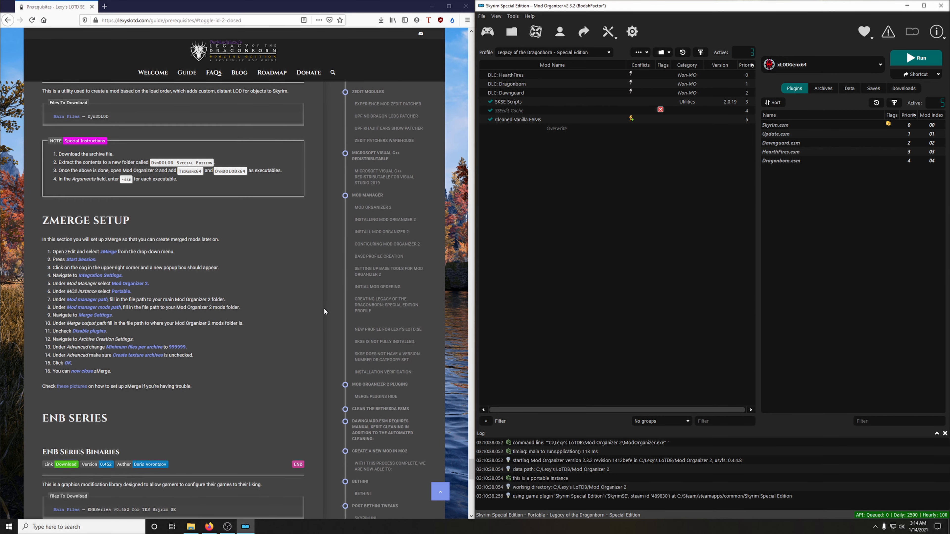
scroll(316, 302, "down", 1)
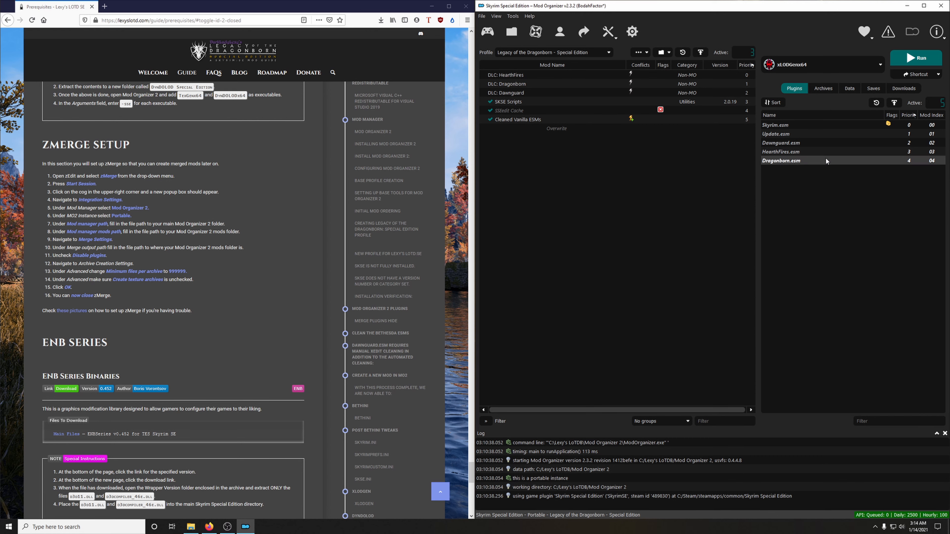
left_click(819, 65)
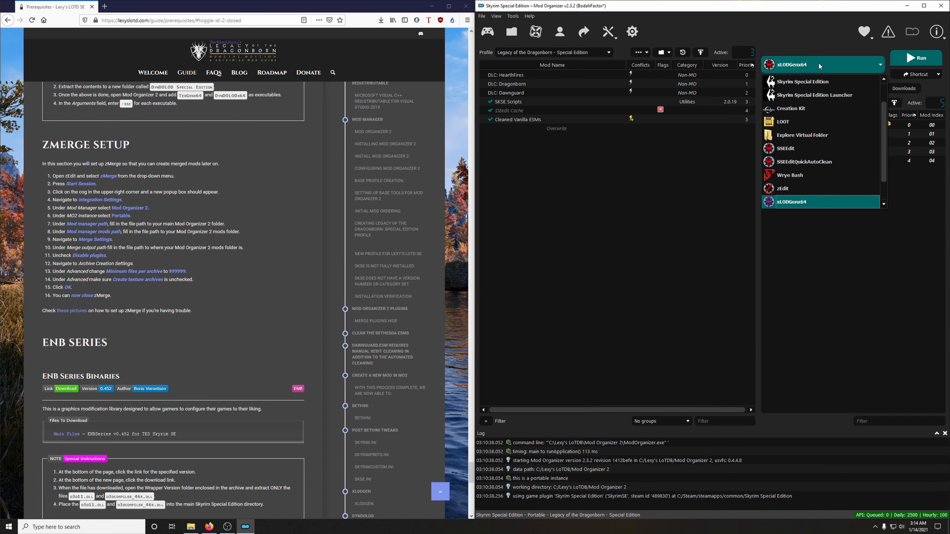
left_click(815, 188)
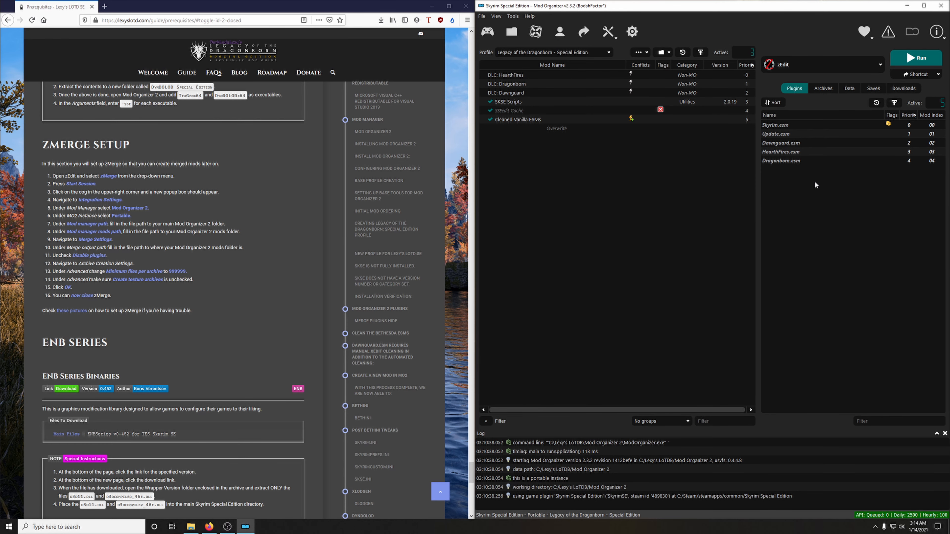
Step: Launch zEdit from Mod Organizer 2 and start a zMerge session for Skyrim SE
left_click(920, 59)
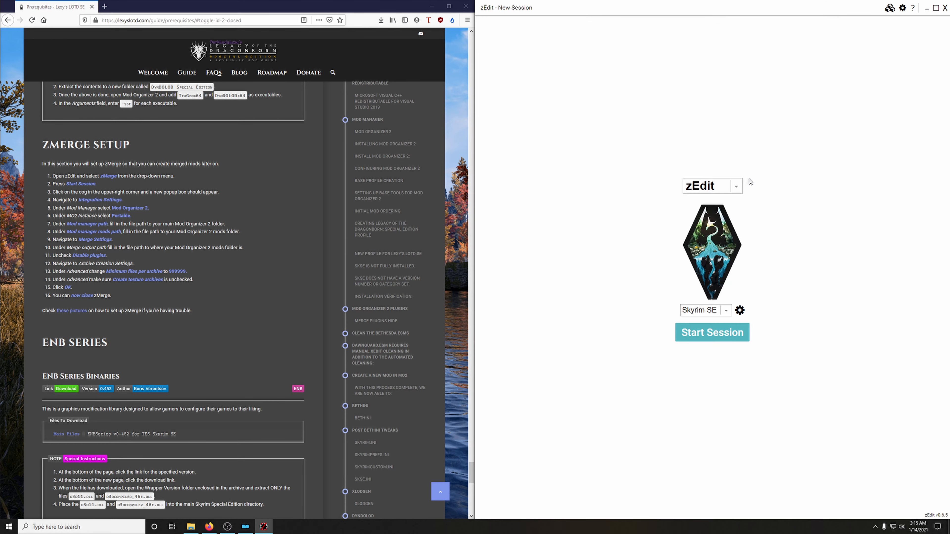
left_click(728, 187)
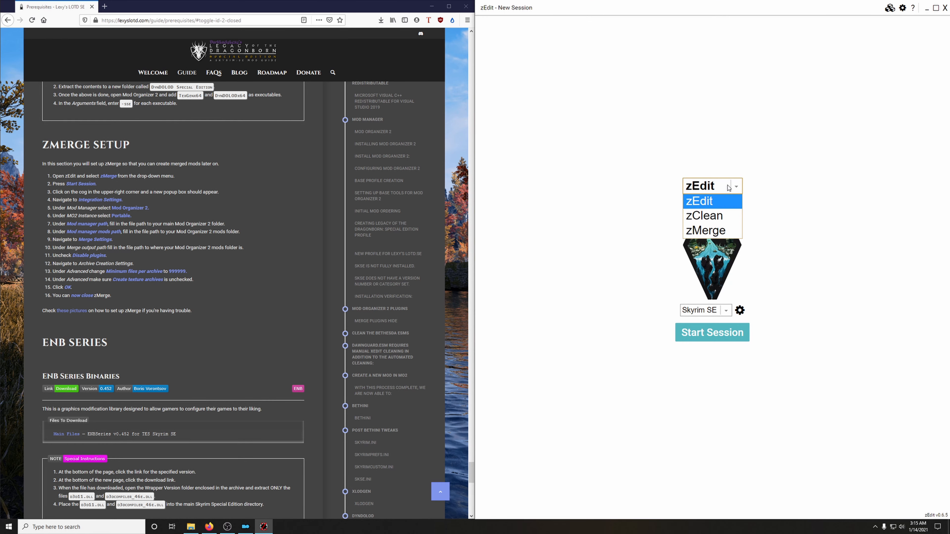
left_click(703, 231)
left_click(738, 339)
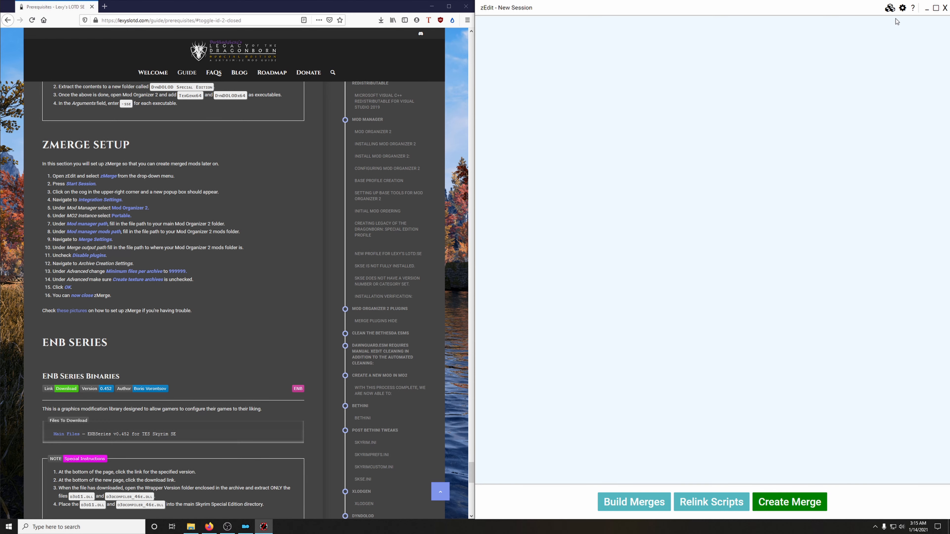
Step: Open the zMerge settings and set the mod manager to Mod Organizer 2 in the integration settings
left_click(903, 8)
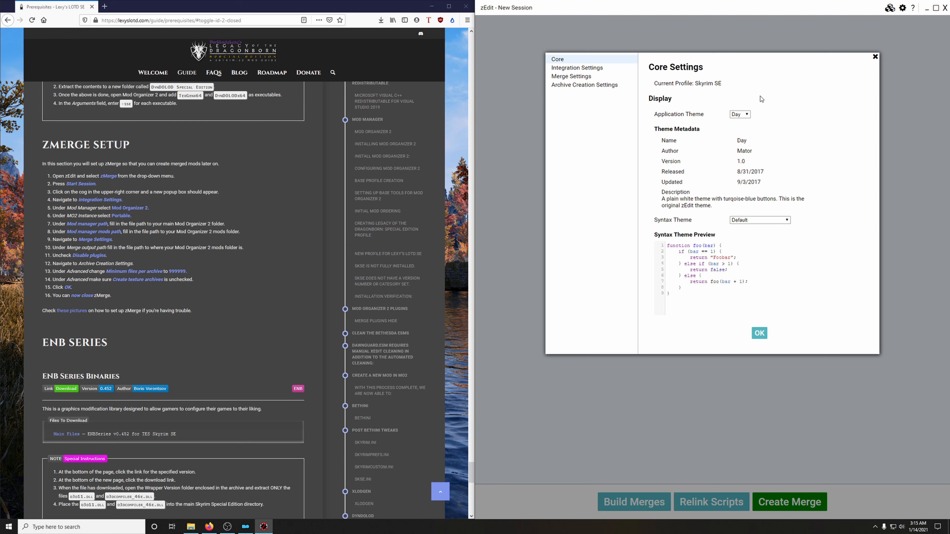
left_click(593, 70)
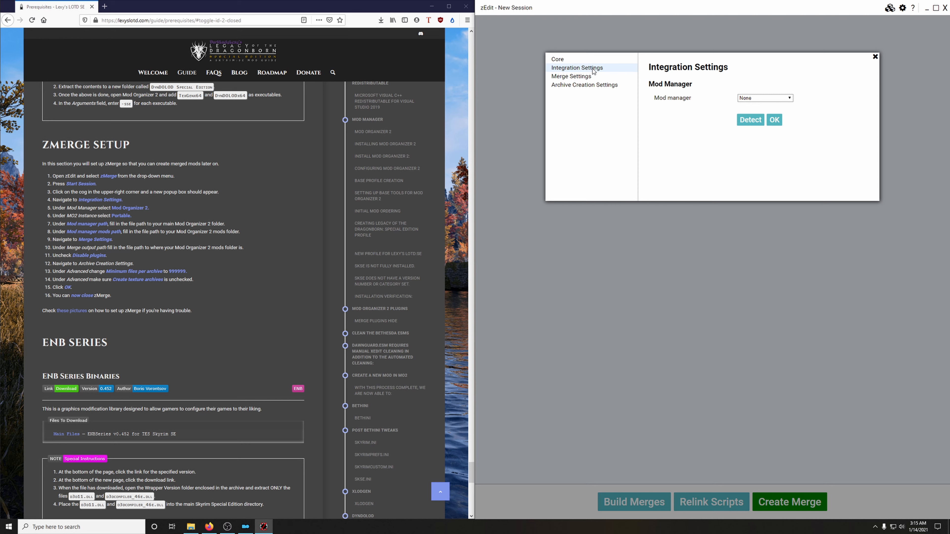
left_click(748, 99)
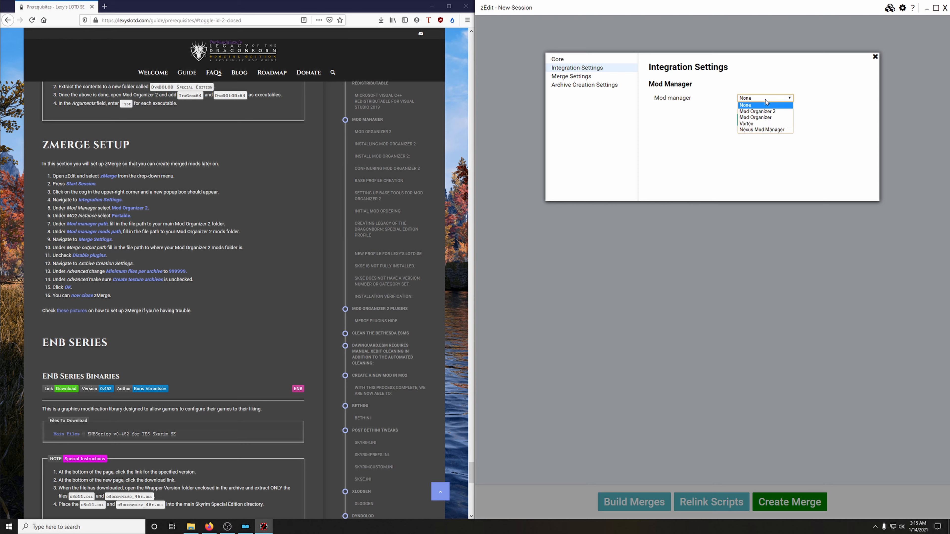
left_click(764, 114)
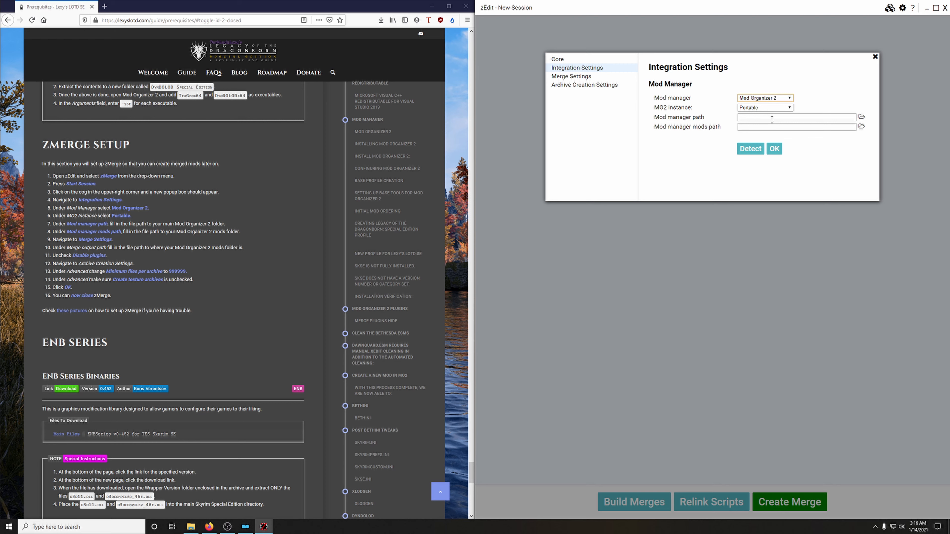
Step: Set the mod manager path to the folder C:\Lexy's LoTDB\Mod Organizer 2
left_click(862, 117)
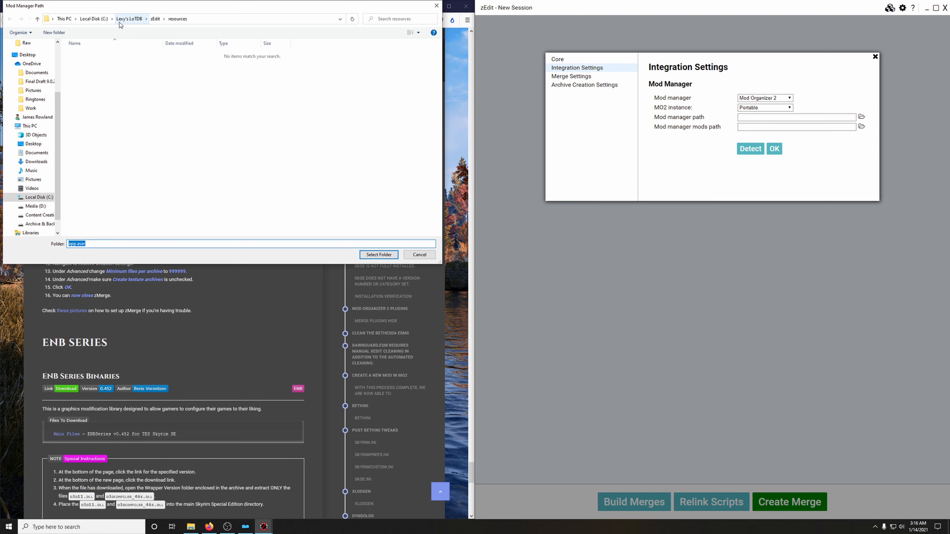
left_click(131, 20)
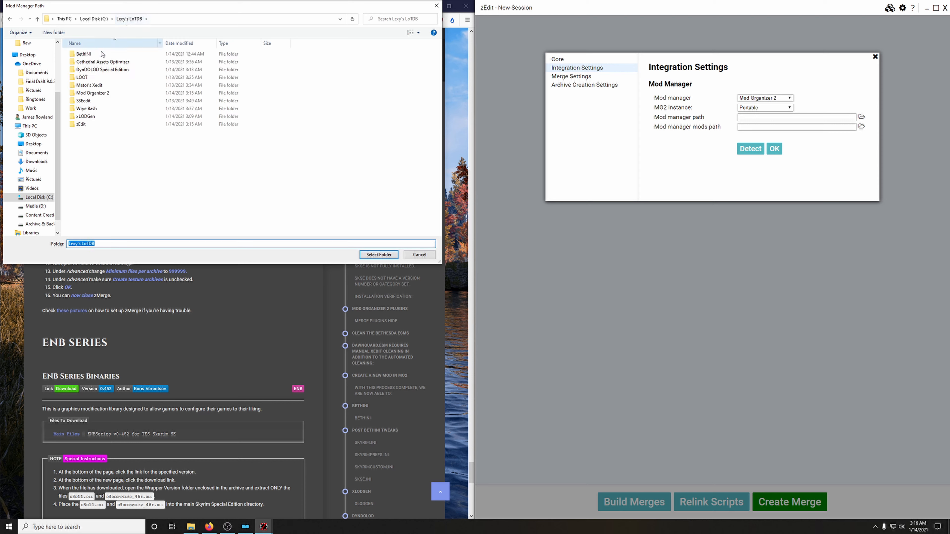
left_click(99, 94)
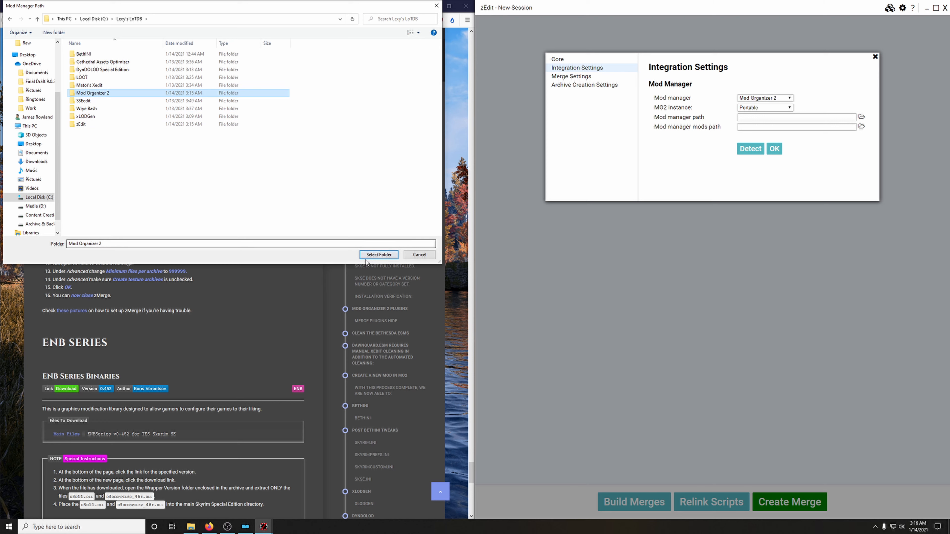
left_click(379, 254)
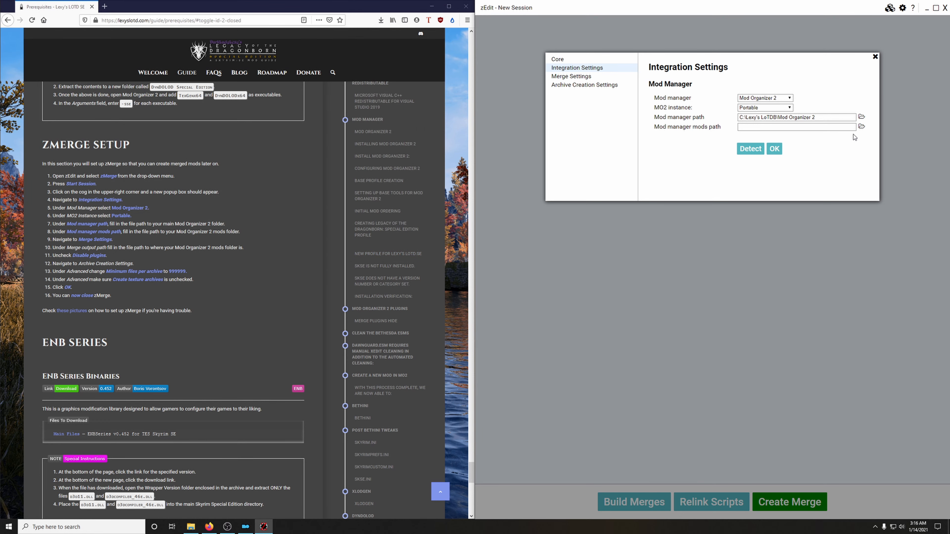
Step: Set the mod manager mods path to the folder C:\Lexy's LoTDB\Mod Organizer 2\mods
left_click(863, 127)
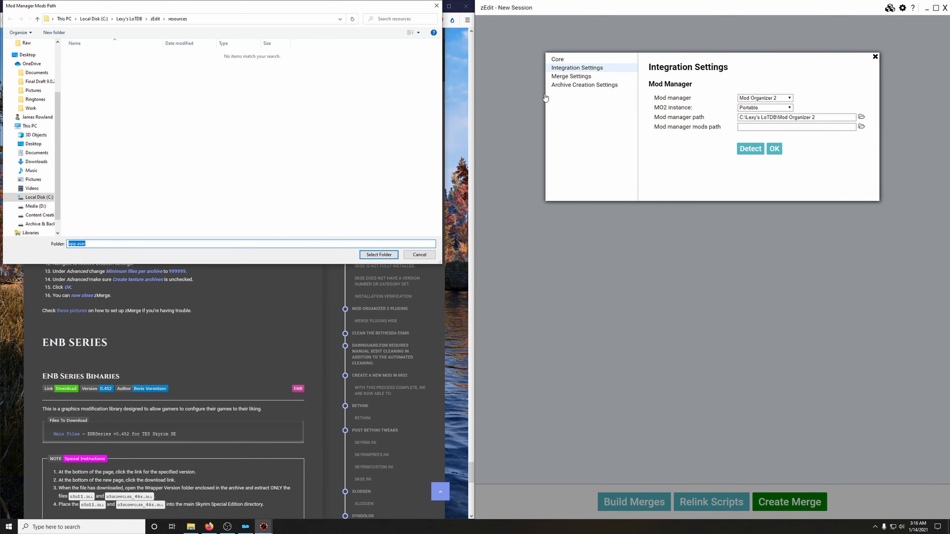
left_click(126, 19)
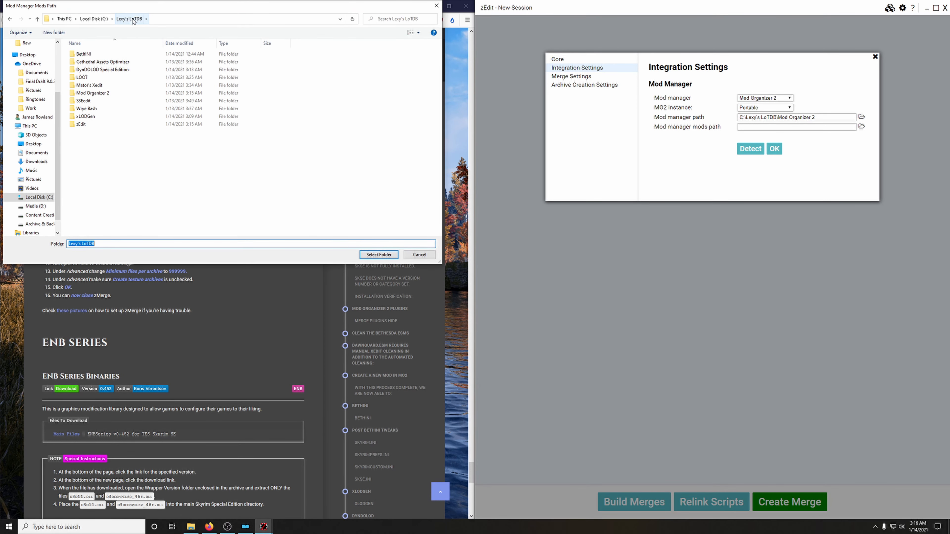
double_click(99, 94)
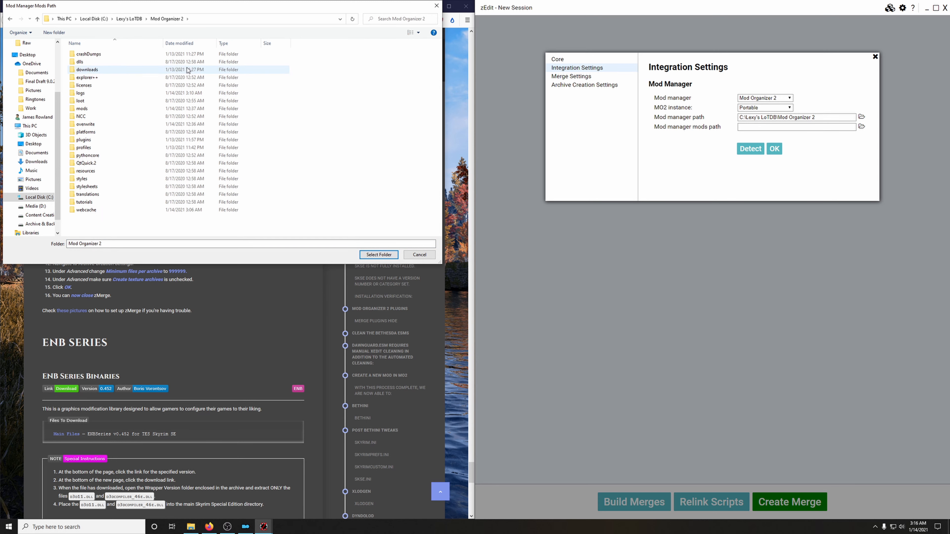
left_click(82, 109)
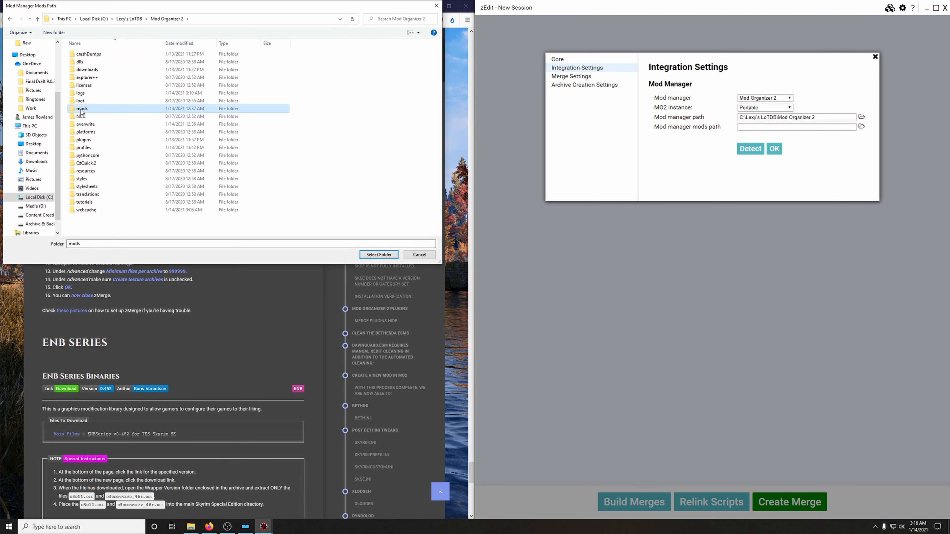
left_click(379, 254)
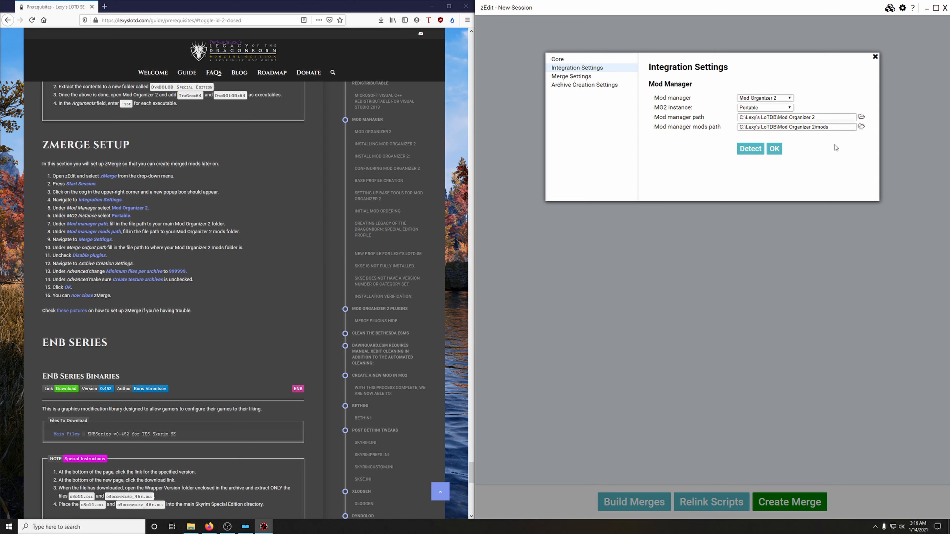
Step: Turn off the Disable plugins integration in the merge settings
left_click(585, 78)
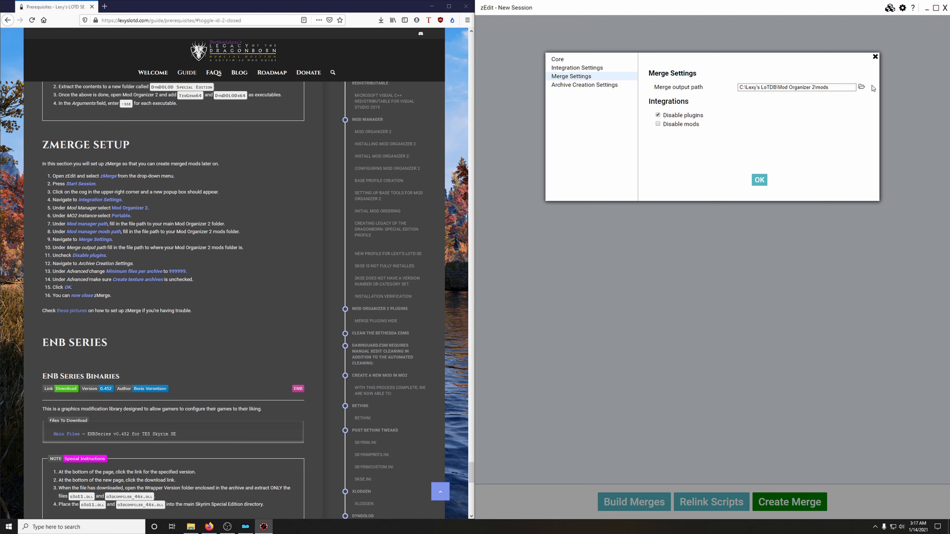
left_click(660, 117)
Step: Open the minimum files per archive value for editing in the archive creation settings
left_click(584, 85)
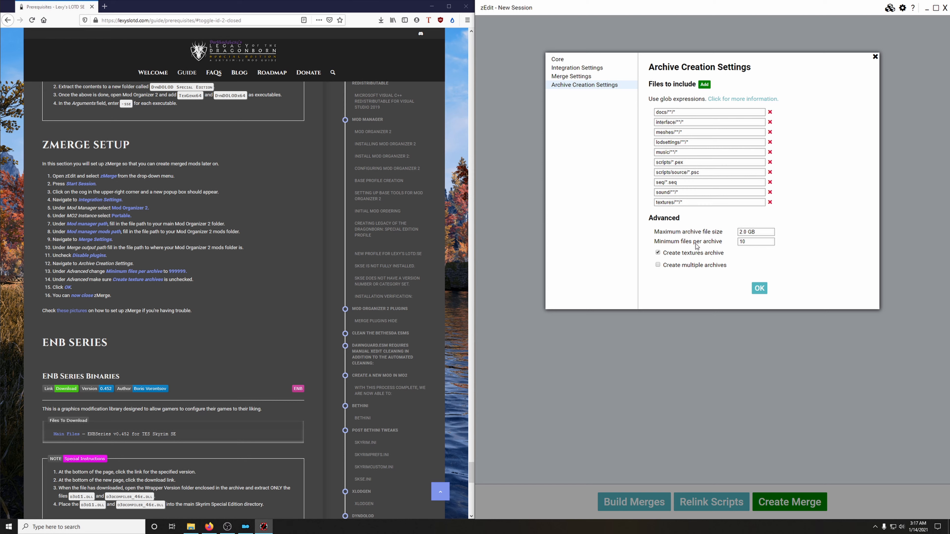
double_click(753, 243)
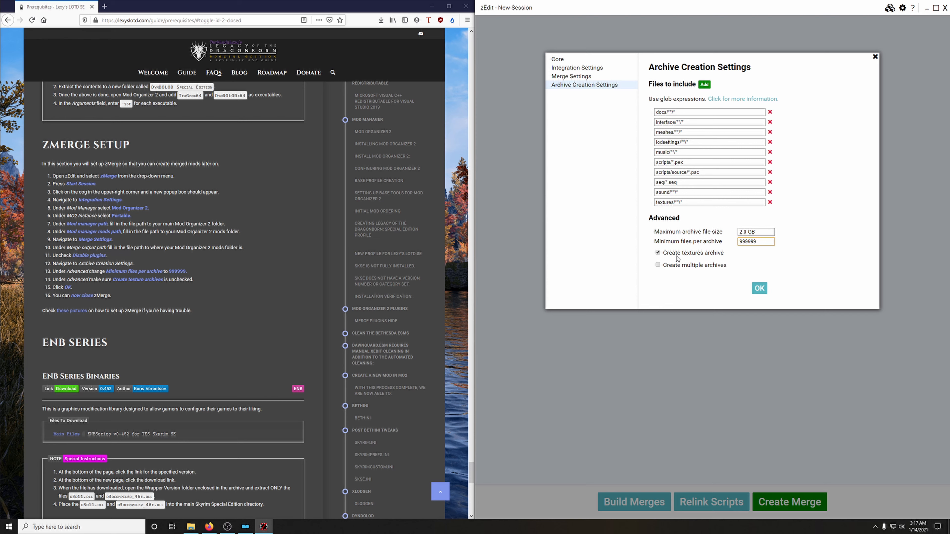
Step: Turn off the textures archive option in the archive creation settings, accept the settings and close zEdit
left_click(658, 253)
left_click(759, 288)
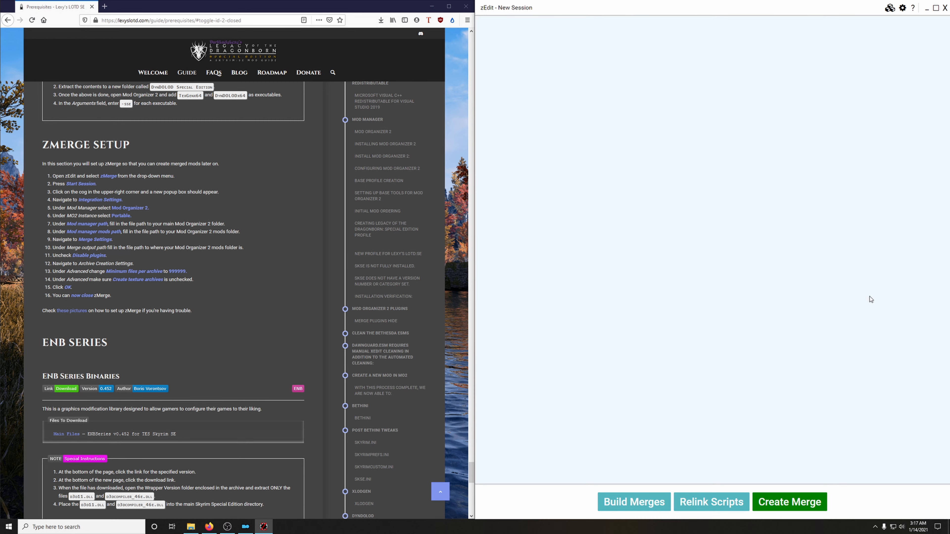
left_click(945, 8)
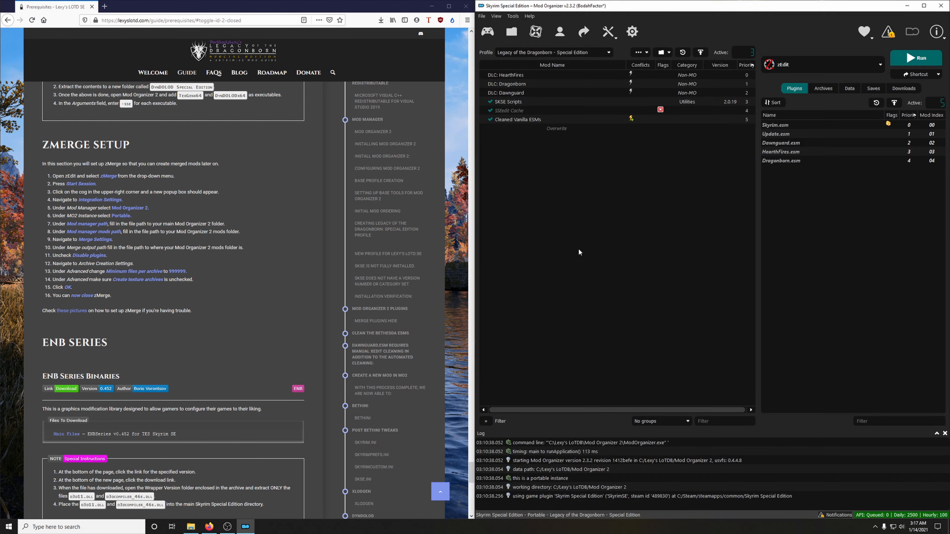
Step: Download the ENBSeries v0.452 archive for Skyrim SE from the ENB site linked in the guide's ENB Series Binaries section
scroll(289, 285, "down", 6)
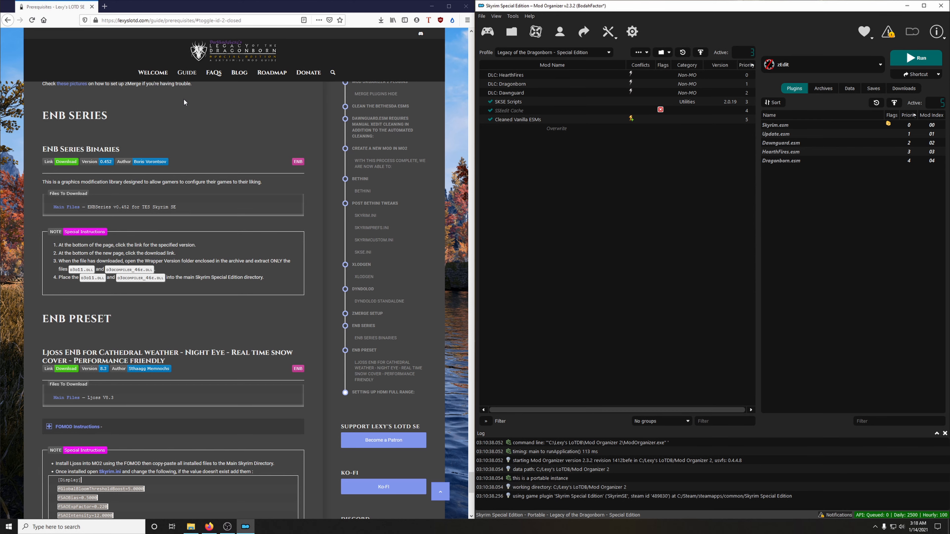
left_click(66, 161)
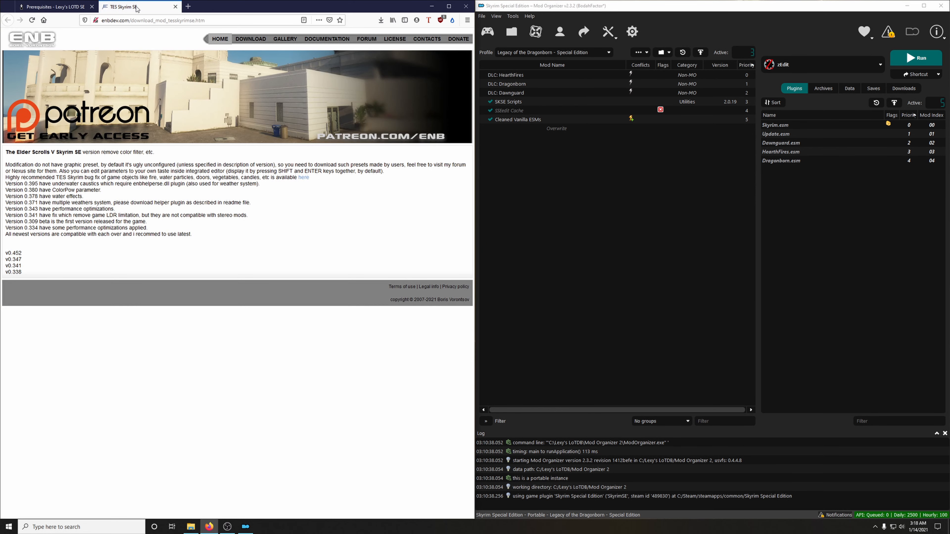
left_click(17, 257)
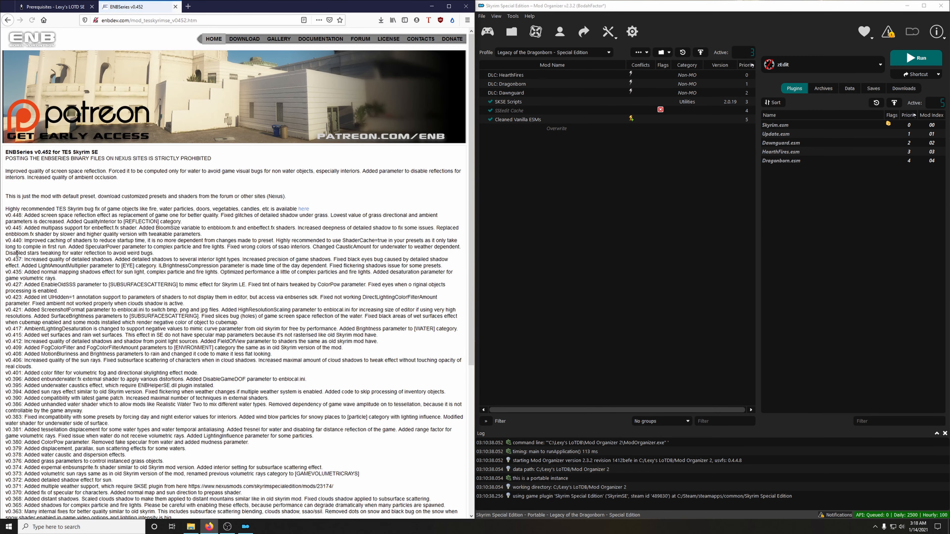
scroll(70, 263, "down", 5)
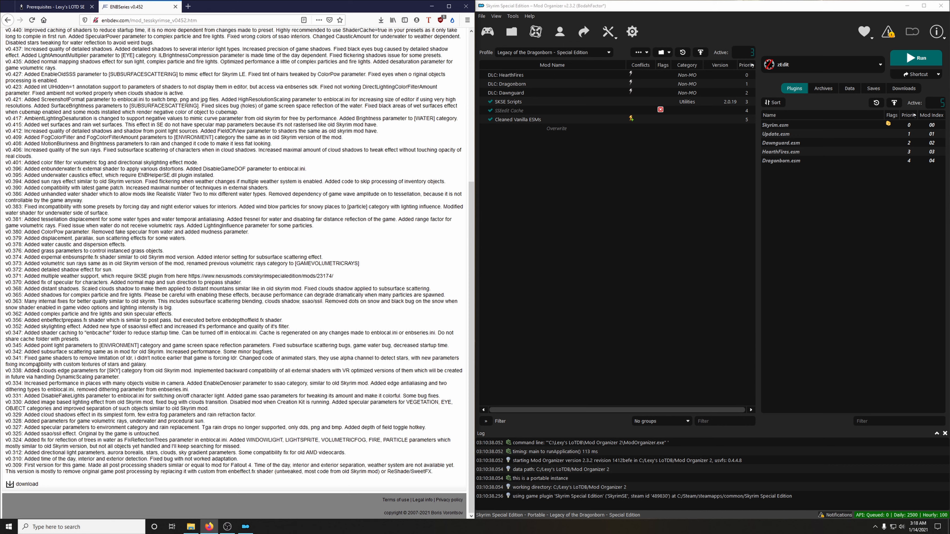
left_click(33, 484)
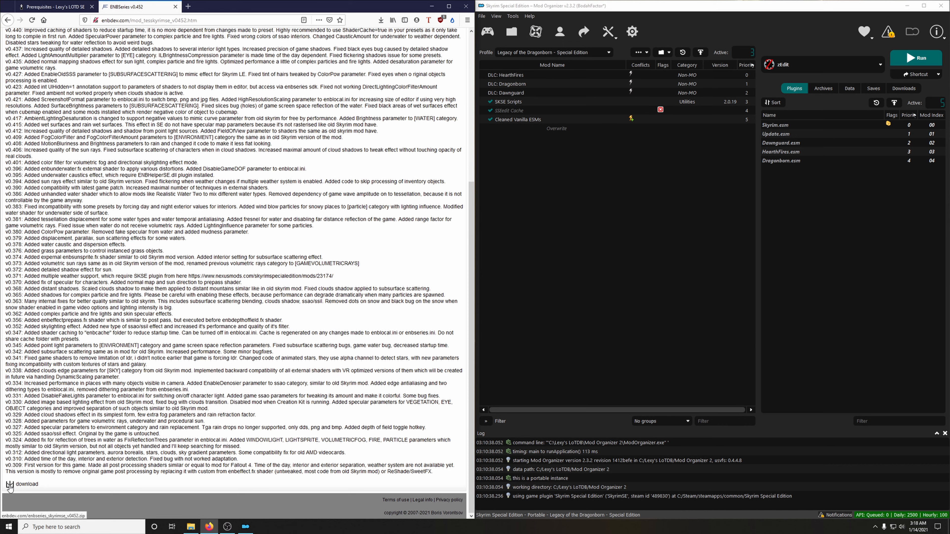
left_click(400, 245)
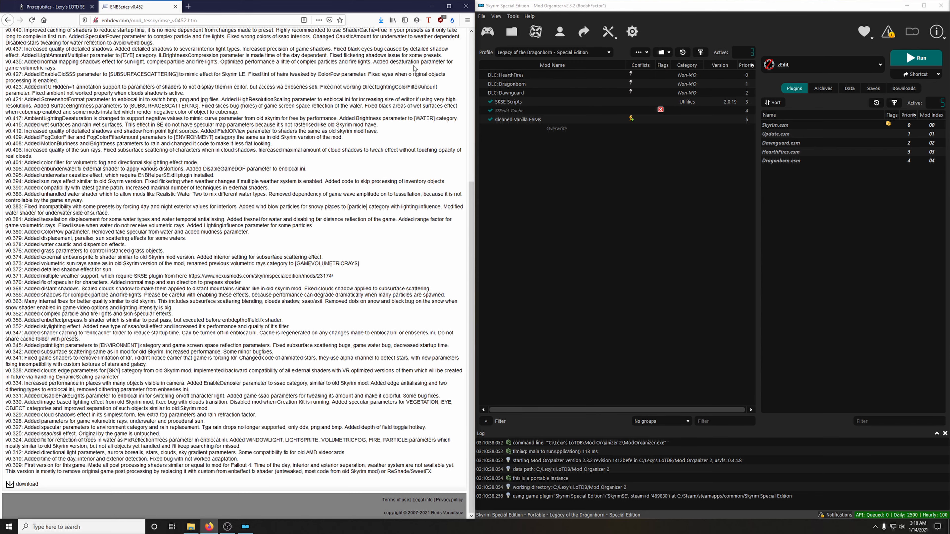
Step: Open the downloaded enbseries_skyrimse_v0452 archive from its folder and go into its WrapperVersion folder
left_click(381, 23)
left_click(376, 35)
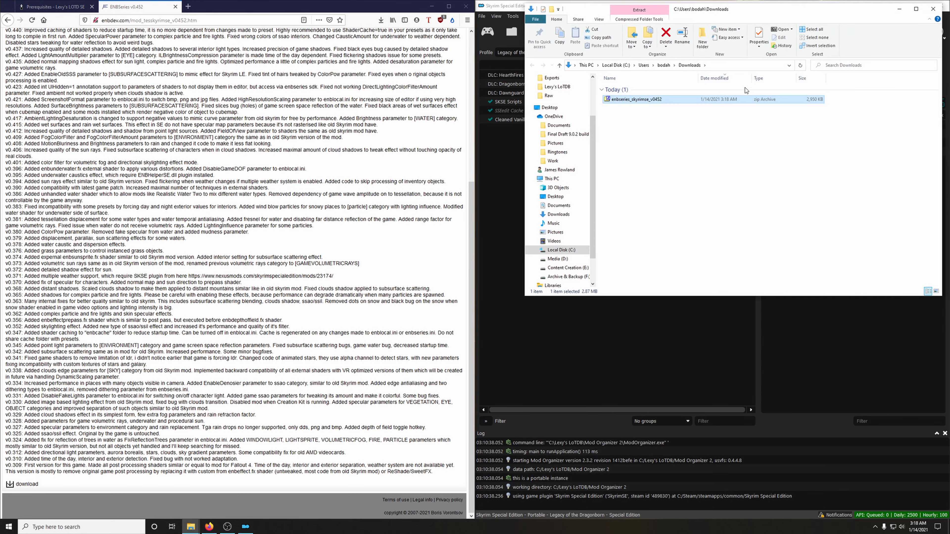
left_click(175, 6)
scroll(144, 153, "down", 3)
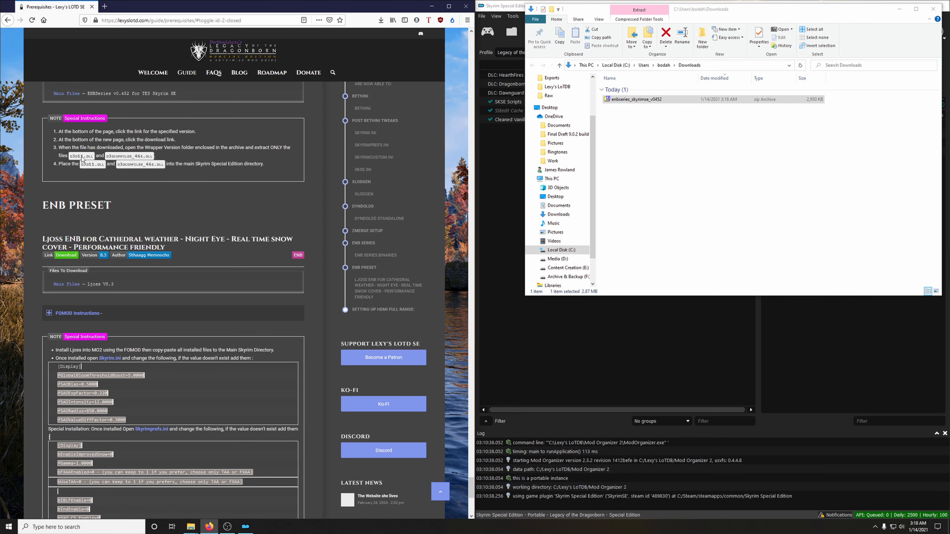
left_click(643, 100)
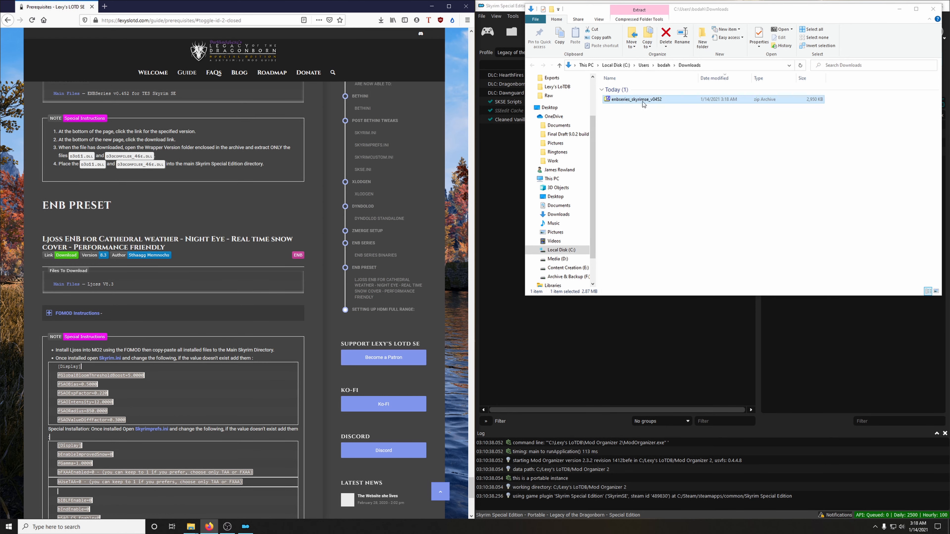
left_click(619, 102)
left_click(636, 127)
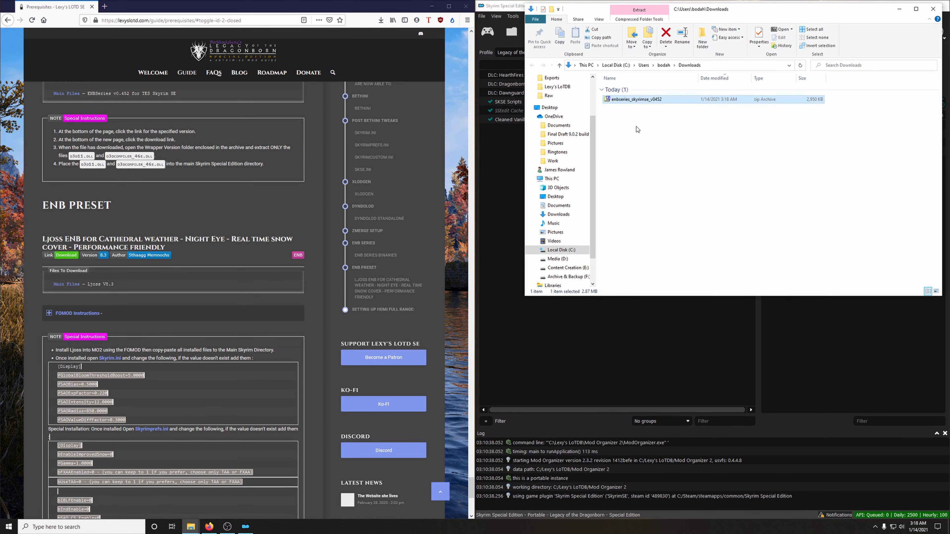
double_click(630, 101)
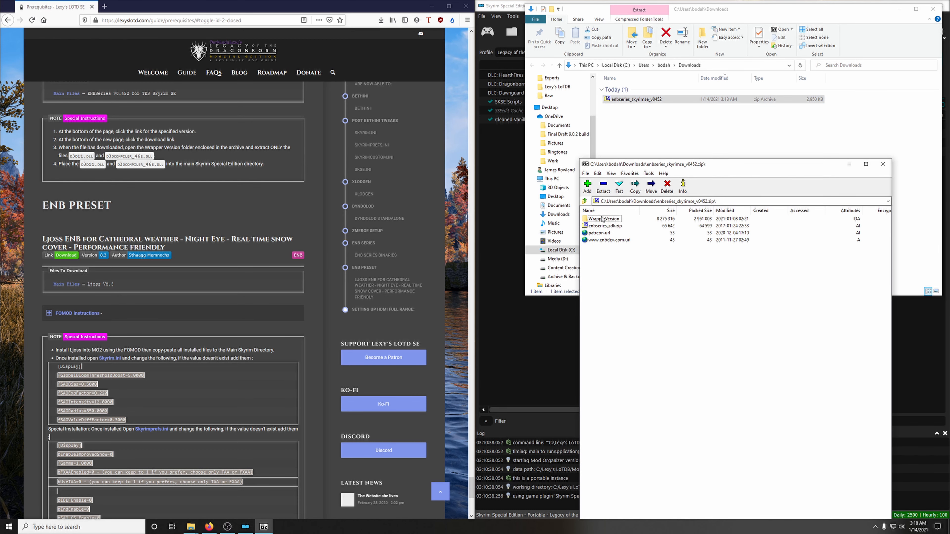
double_click(593, 219)
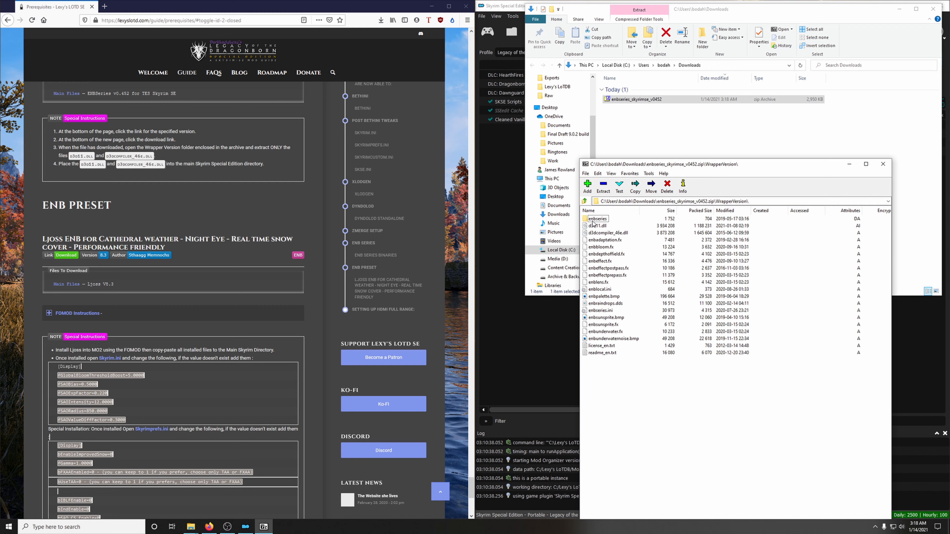
Step: Extract d3d11.dll and d3dcompiler_46e.dll into the Skyrim Special Edition folder in C:\Steam\steamapps\common, and close the archive and folder windows
left_click(597, 226)
left_click(623, 234, "ctrl")
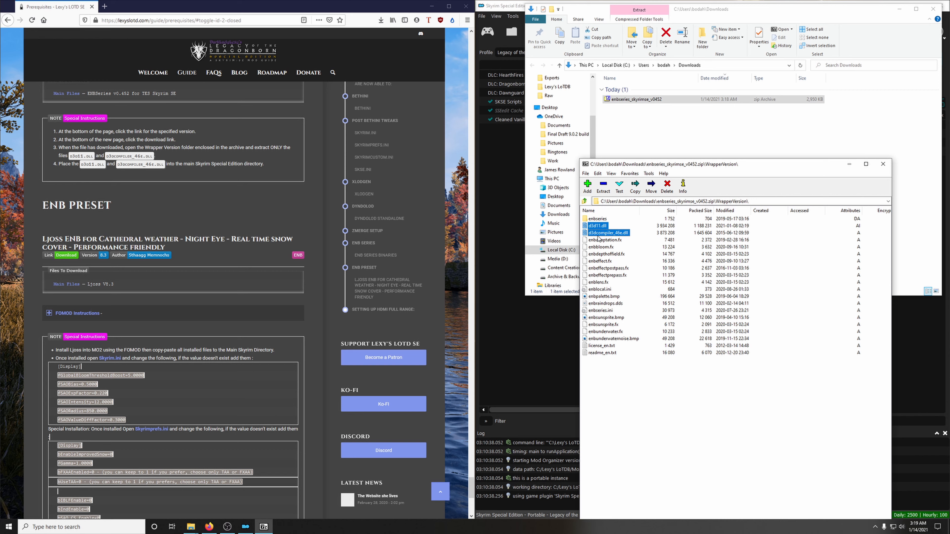
left_click(432, 6)
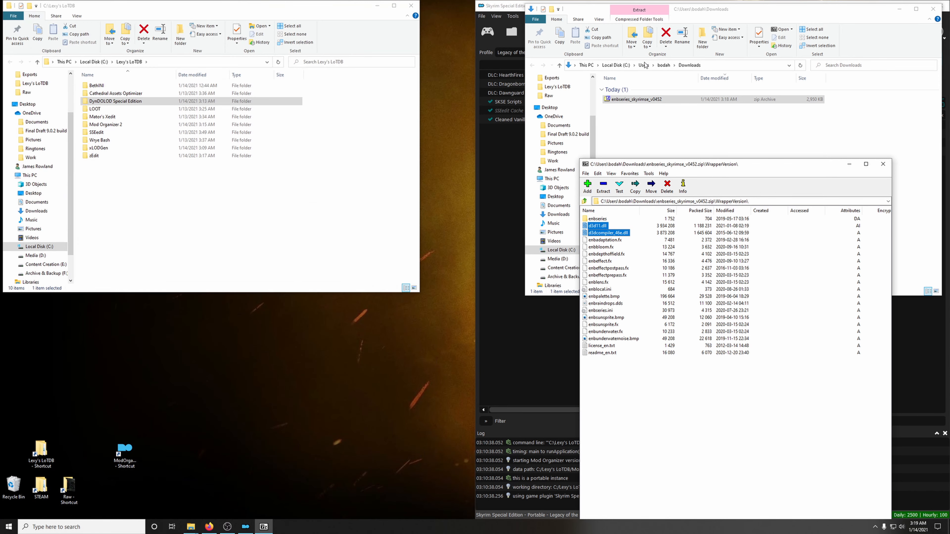
left_click(378, 6)
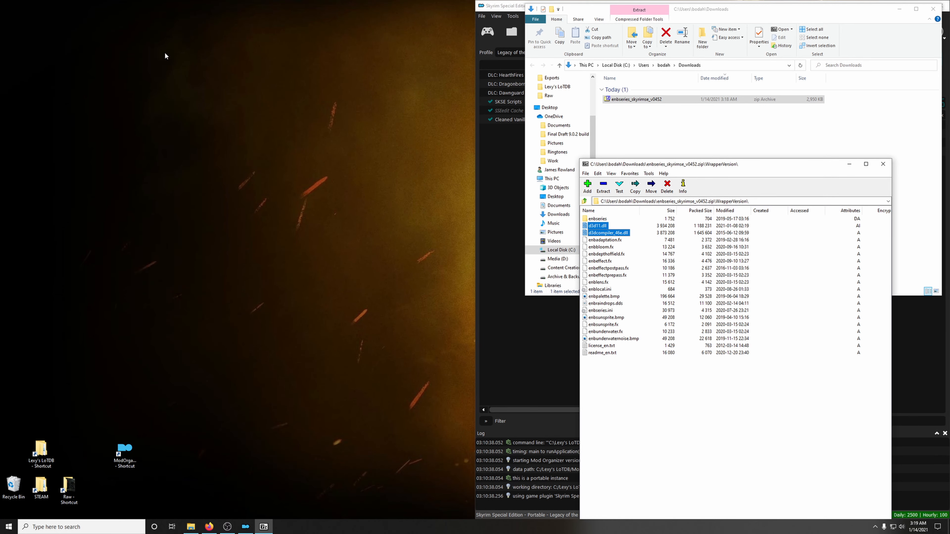
left_click(42, 488)
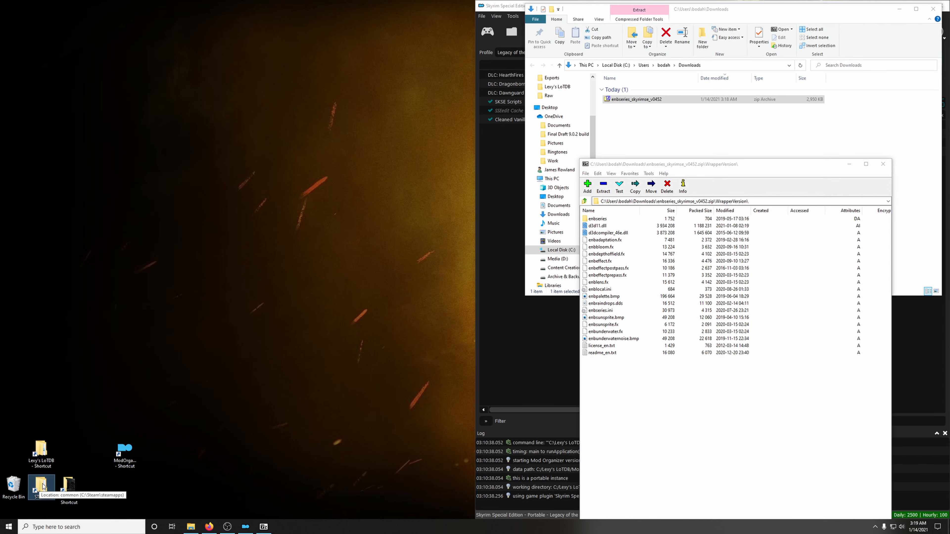
double_click(40, 490)
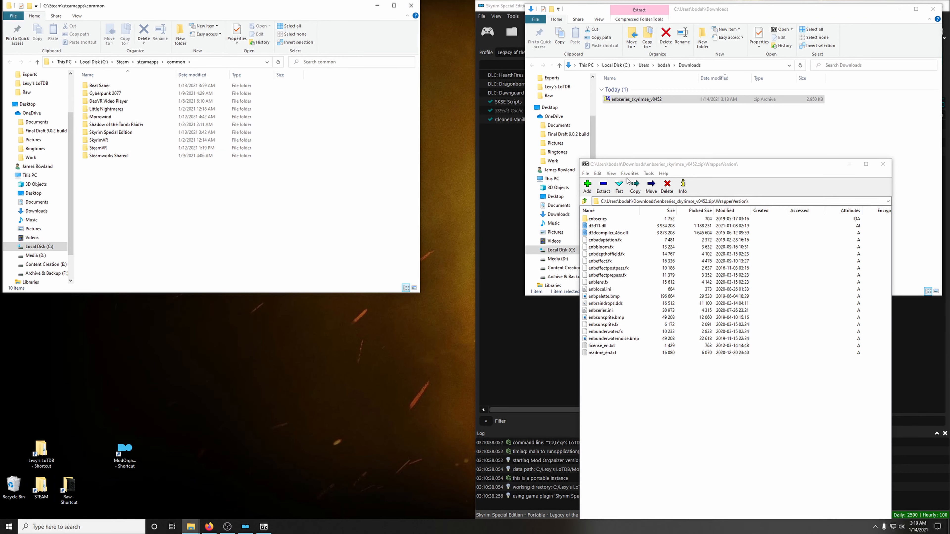
left_click(634, 167)
left_click_drag(598, 226, 122, 134)
left_click(883, 164)
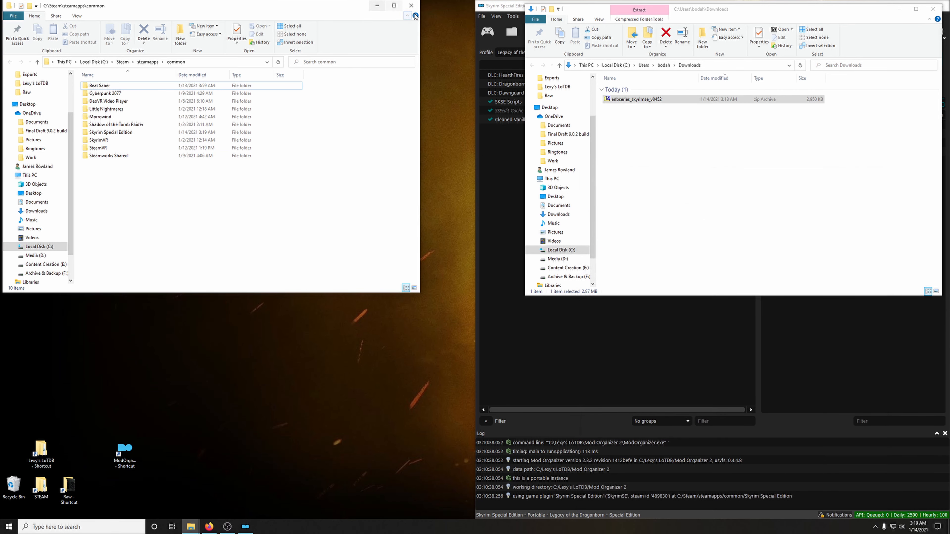
left_click(411, 5)
left_click(932, 14)
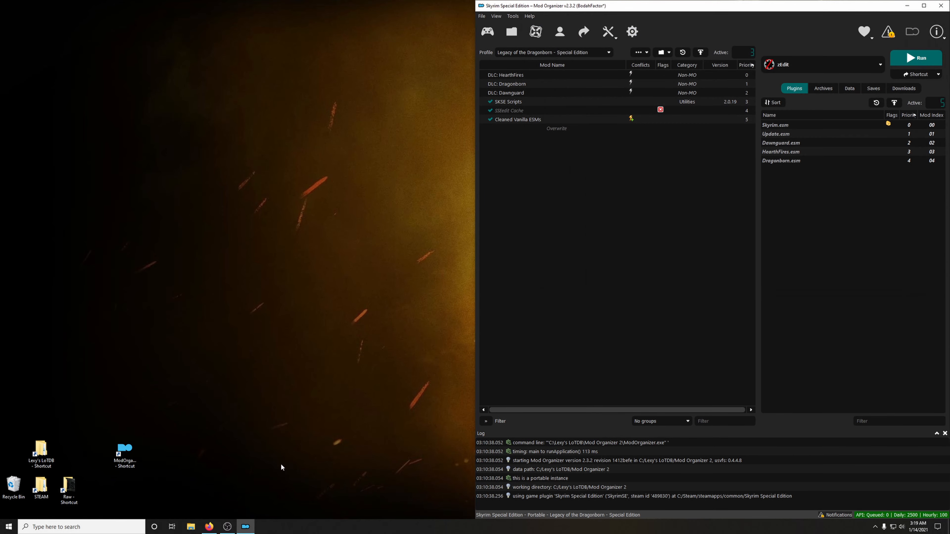
Step: Download the Ljoss V8.3 main file from Nexus through the mod manager, always opening nxm links with NXM Link Proxy
left_click(210, 527)
scroll(207, 335, "down", 2)
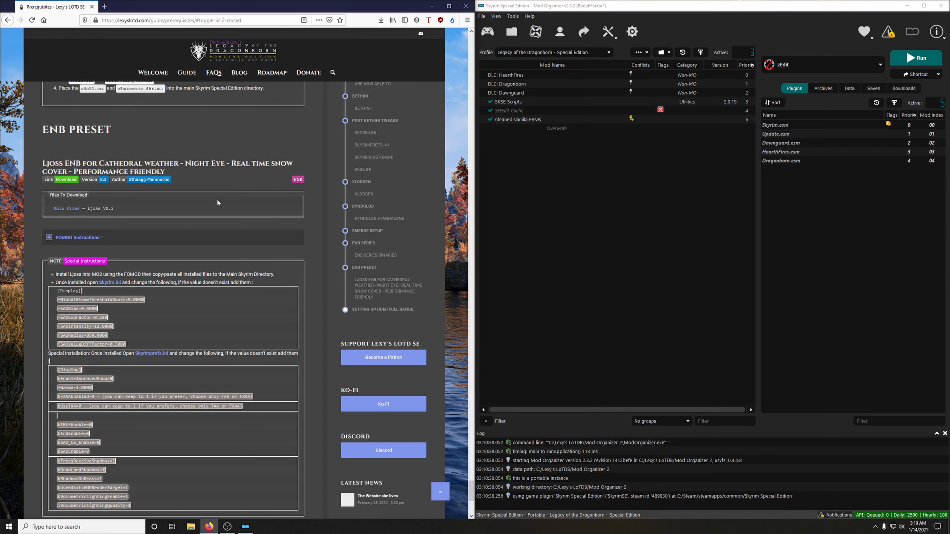
left_click(69, 183)
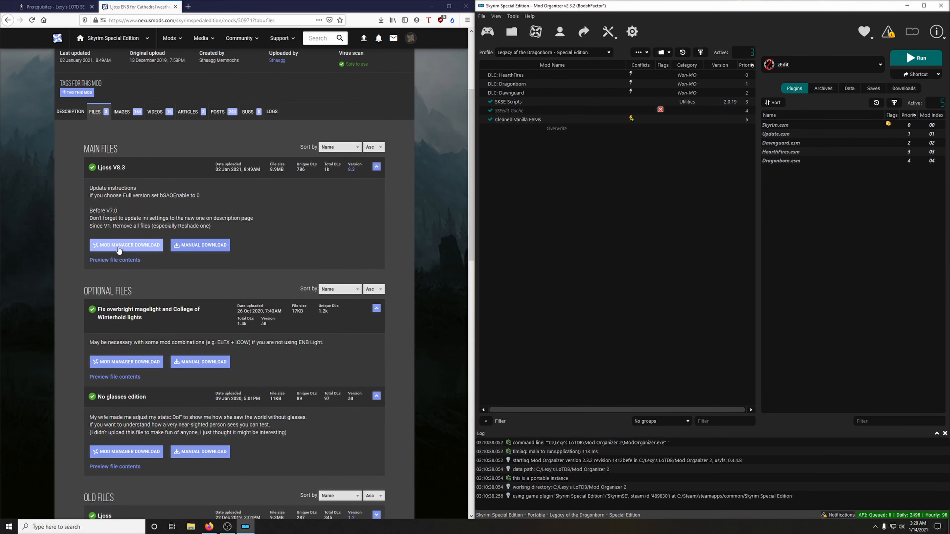
left_click(124, 250)
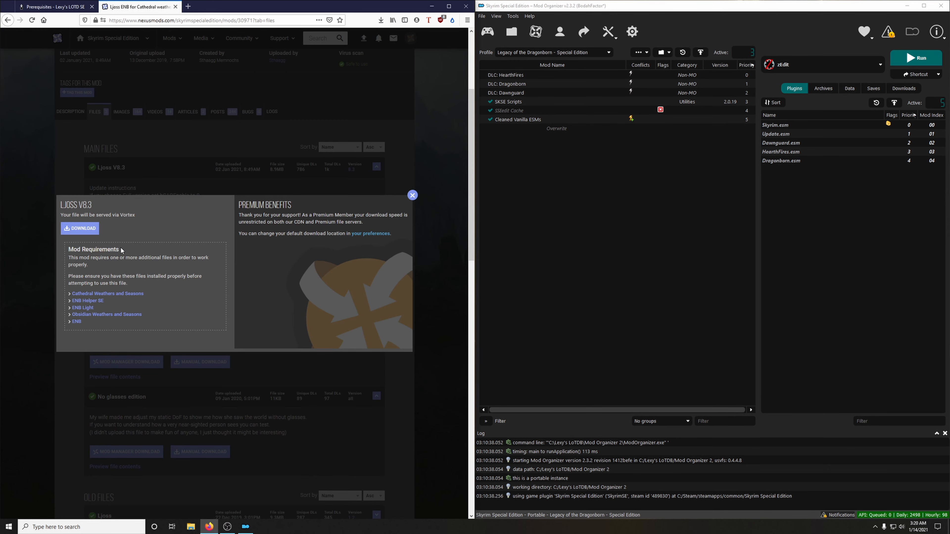
left_click(82, 234)
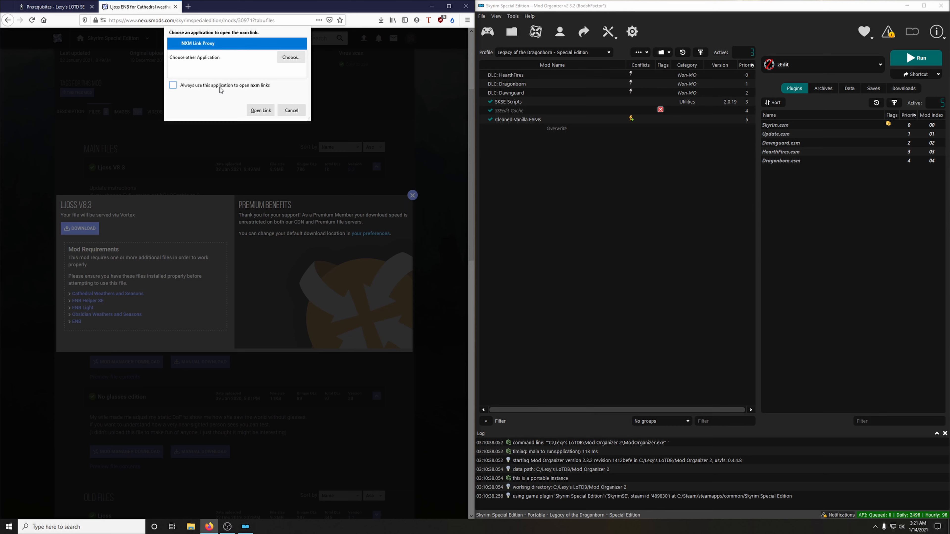
left_click(174, 85)
left_click(261, 110)
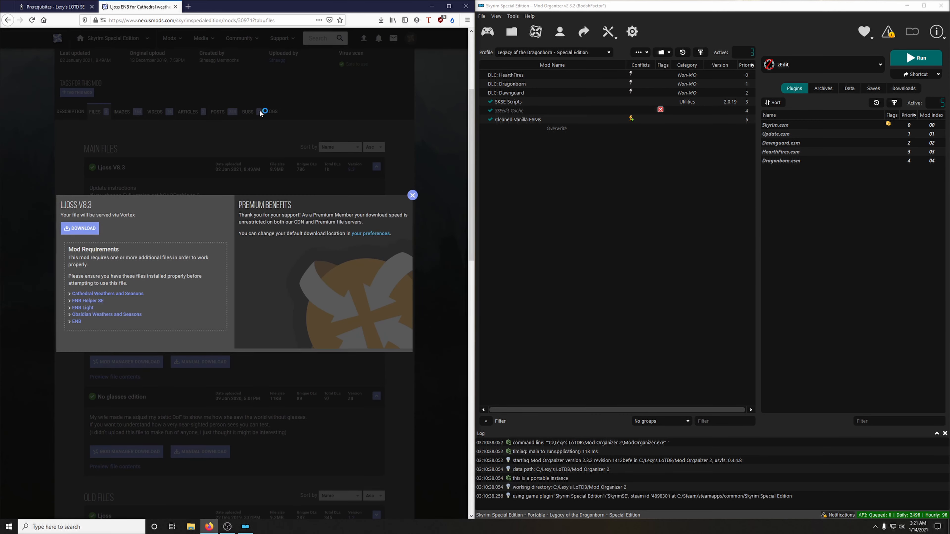
Step: Show the downloads list in Mod Organizer 2 and close the Ljoss page on Nexus
left_click(904, 88)
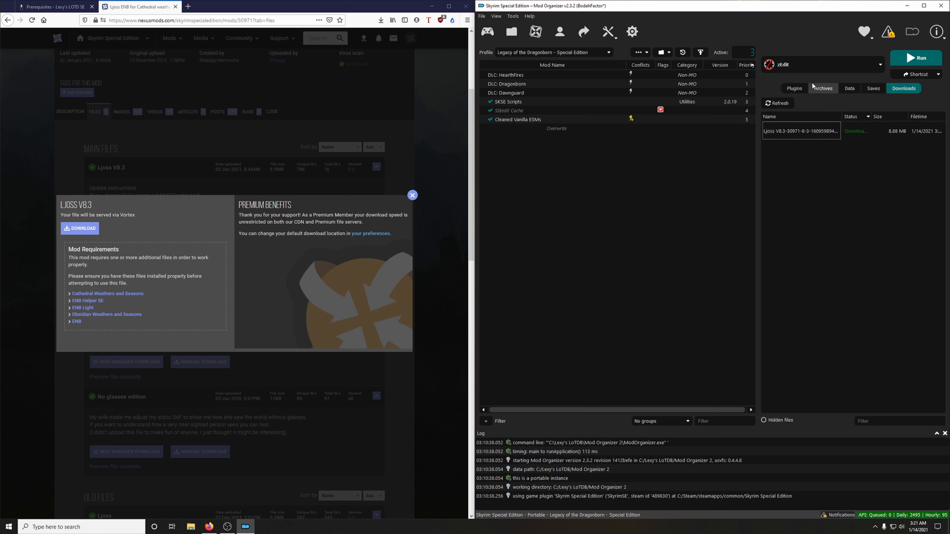
left_click(798, 89)
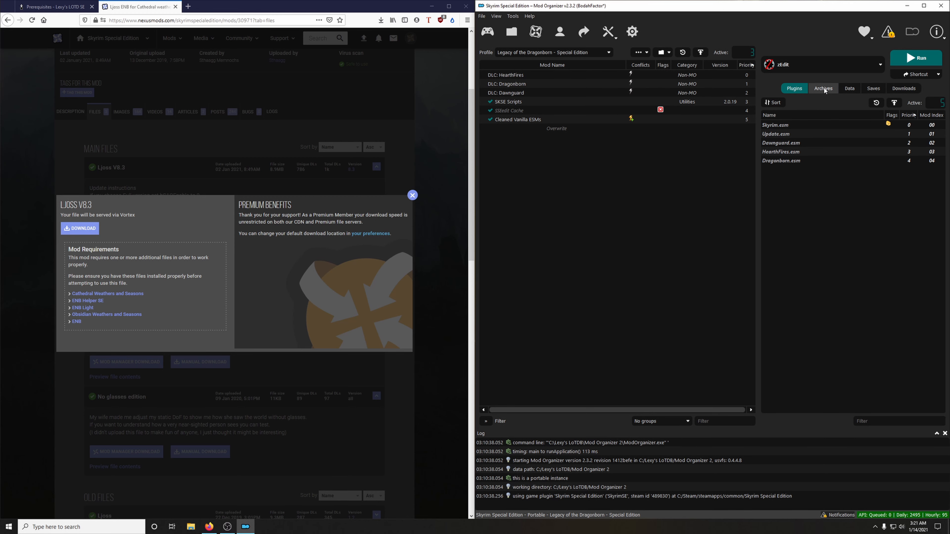
left_click(904, 88)
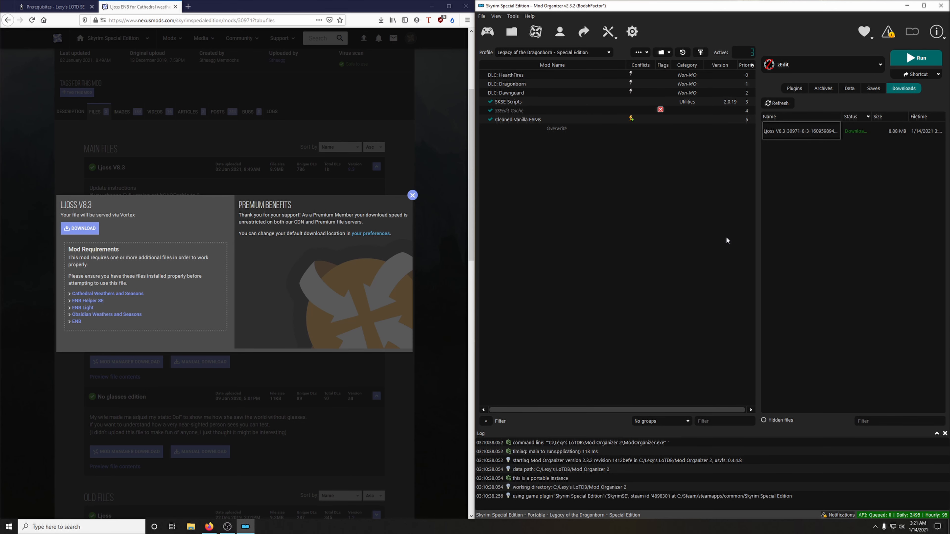
left_click(412, 195)
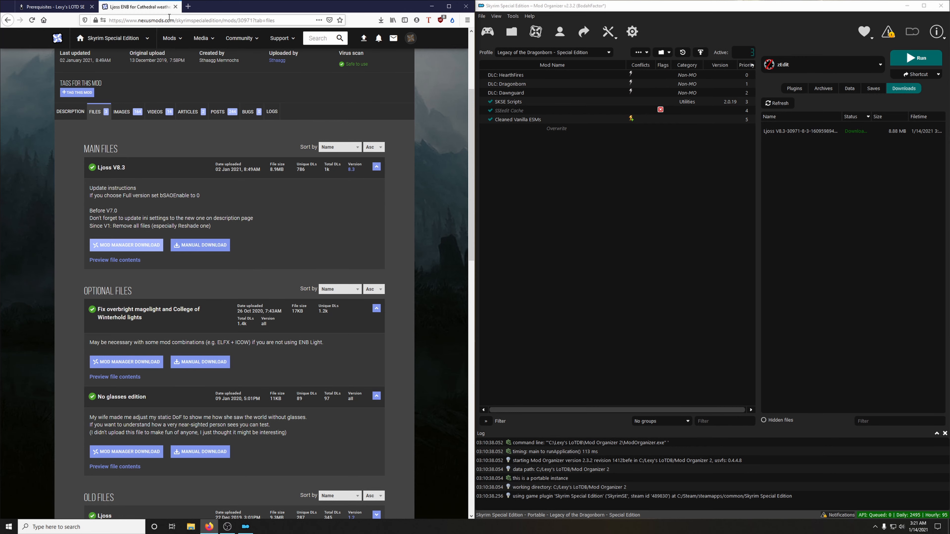
left_click(176, 7)
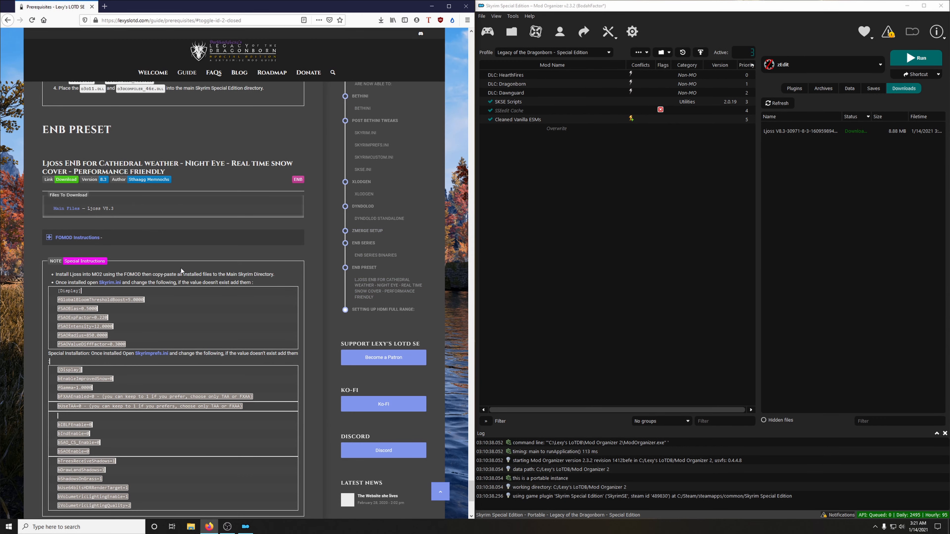
Step: Expand the guide's FOMOD instructions for Ljoss and start installing the downloaded Ljoss V8.3 archive, moving the installer window clear of the guide
scroll(166, 245, "down", 1)
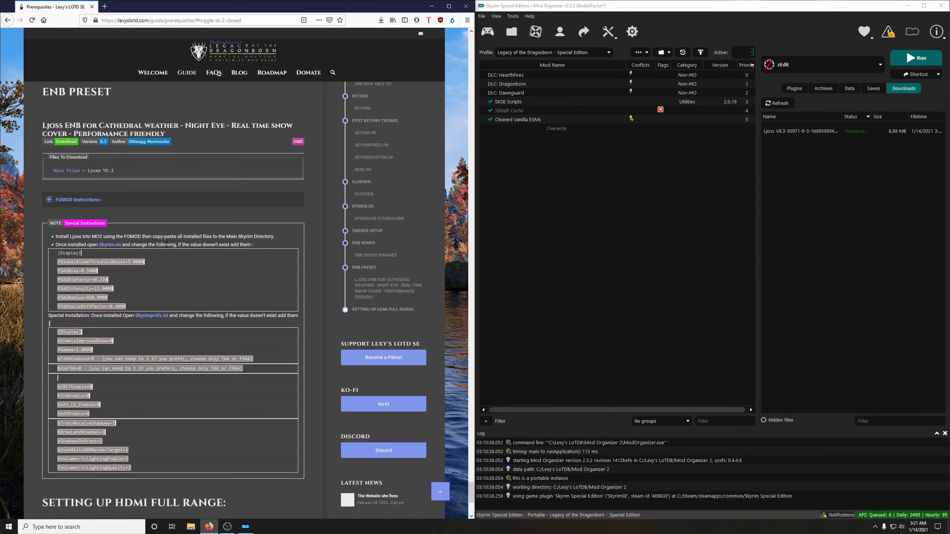
left_click(67, 201)
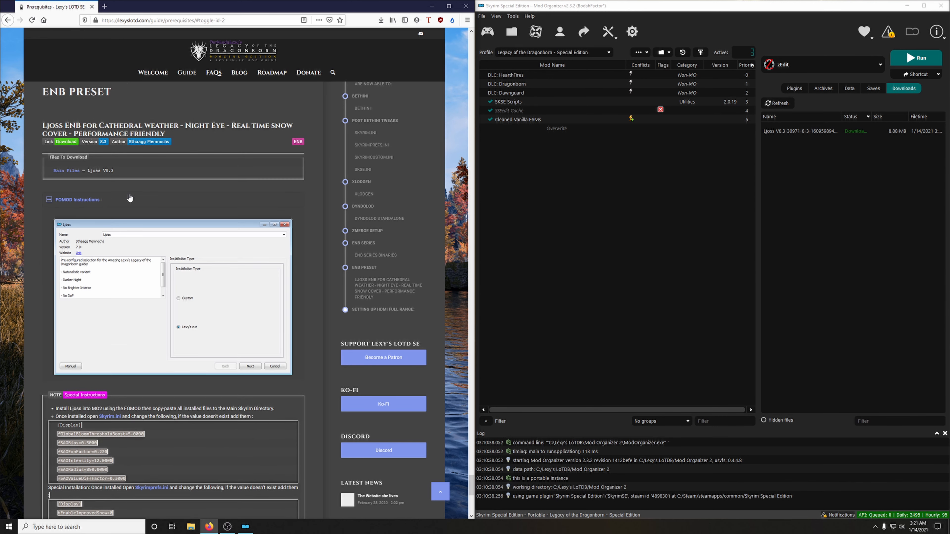
left_click(820, 131)
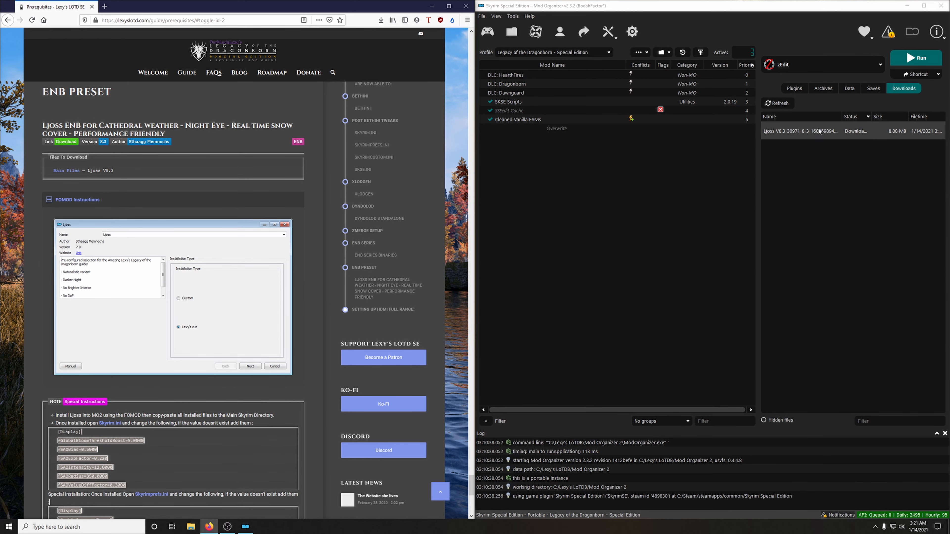
left_click(805, 129)
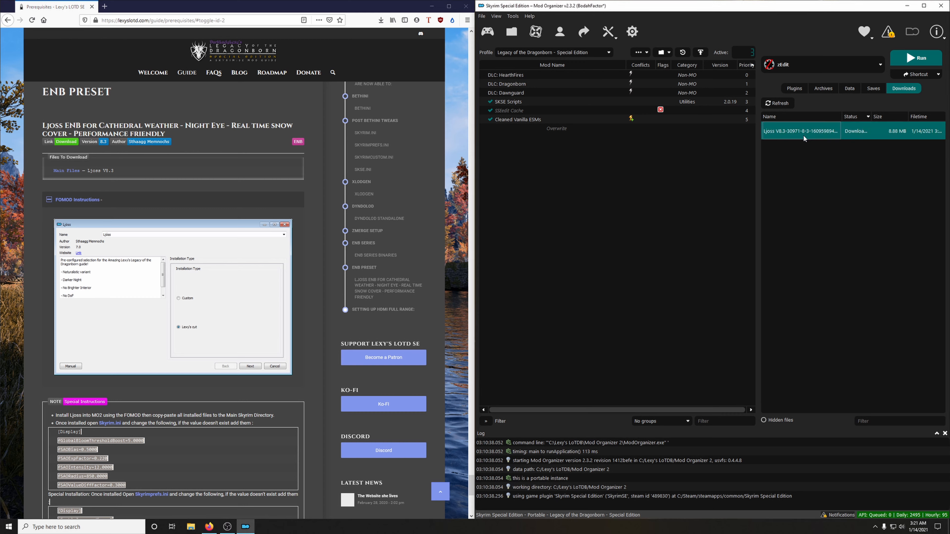
double_click(802, 132)
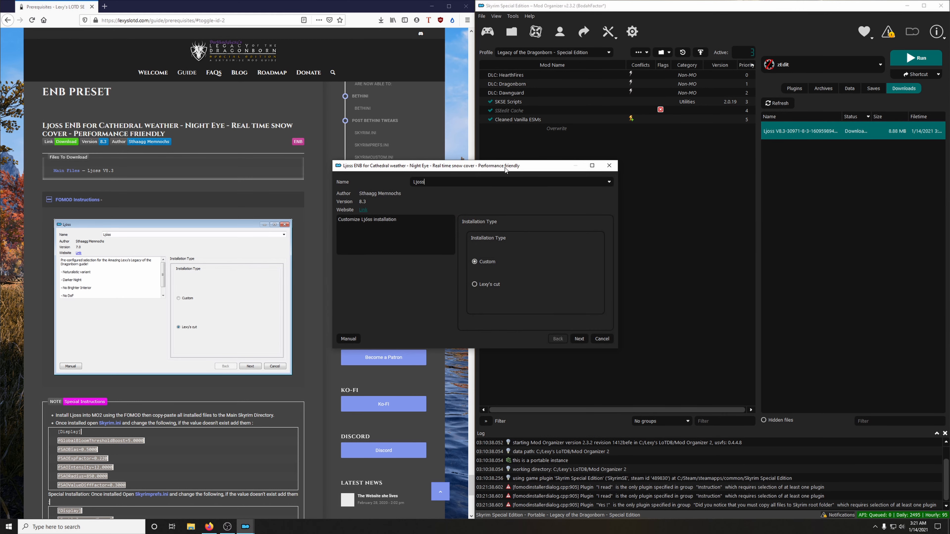
left_click_drag(505, 170, 668, 163)
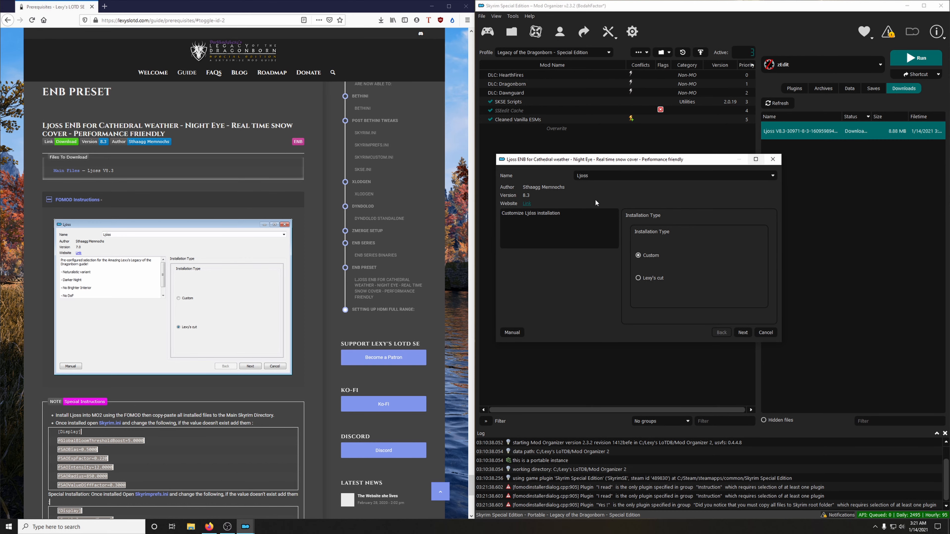
Step: Install Ljoss with the Lexy's cut installation type and the Full performance option, following the guide's FOMOD images, and collapse those instructions
scroll(184, 327, "down", 3)
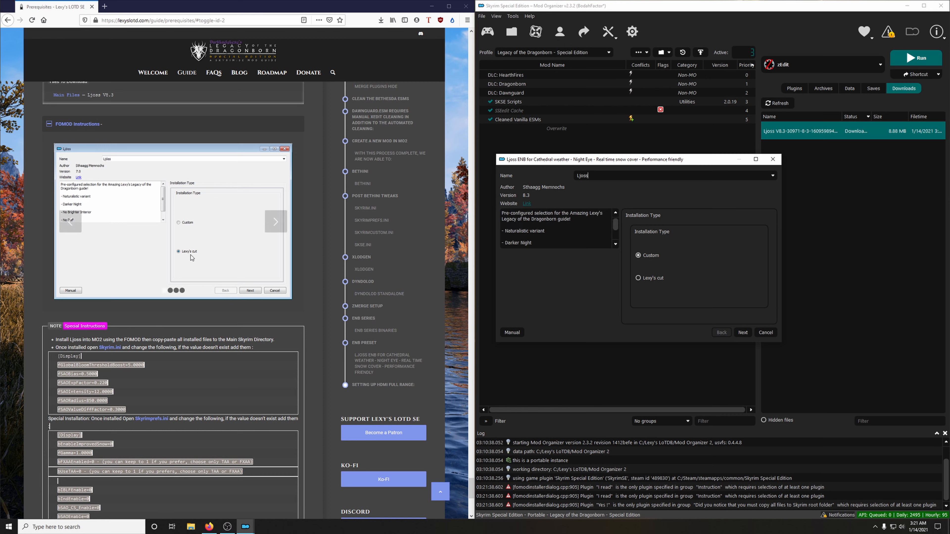
left_click(644, 281)
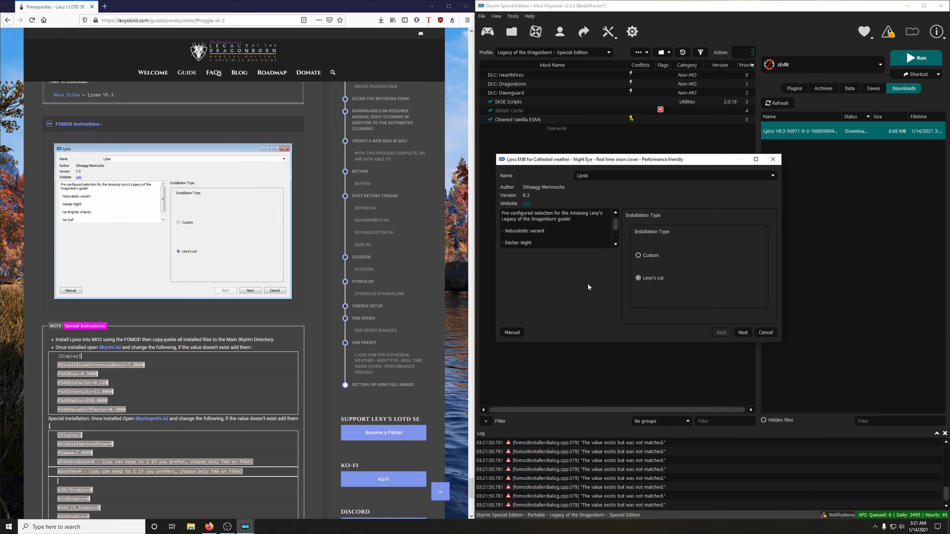
left_click(747, 335)
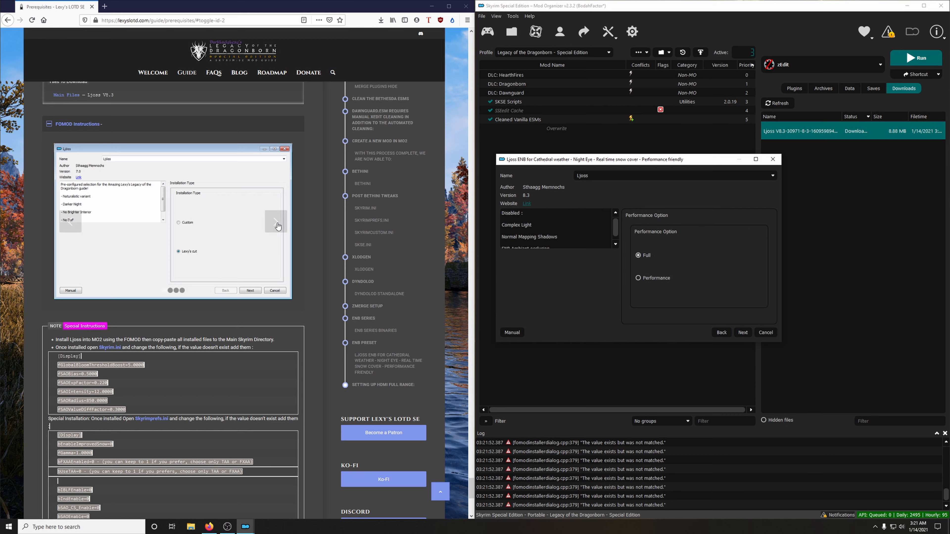
left_click(275, 222)
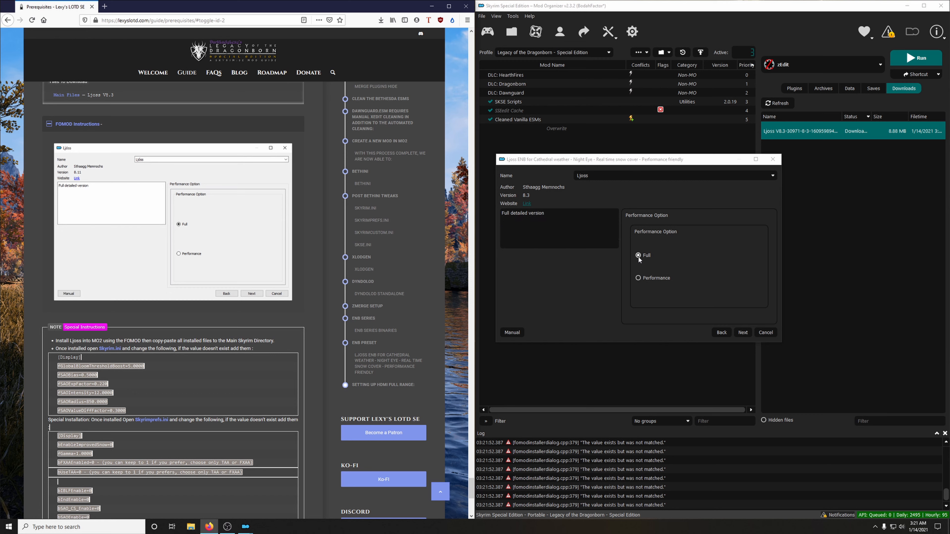
left_click(742, 335)
left_click(742, 336)
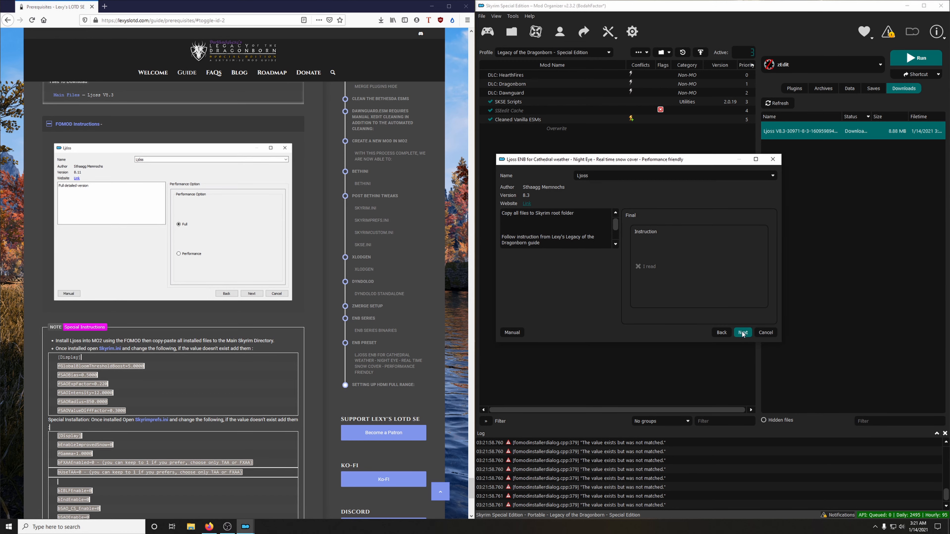
left_click(281, 229)
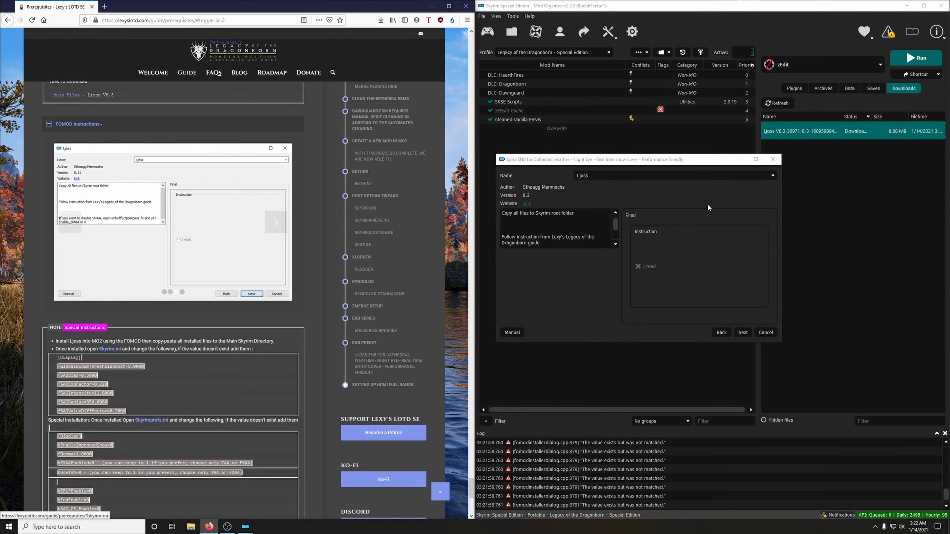
left_click(744, 335)
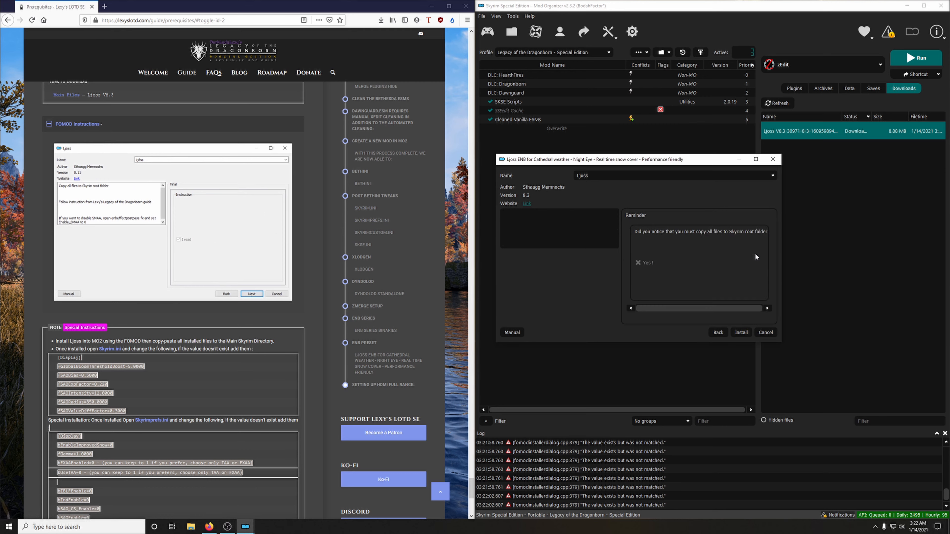
left_click(284, 229)
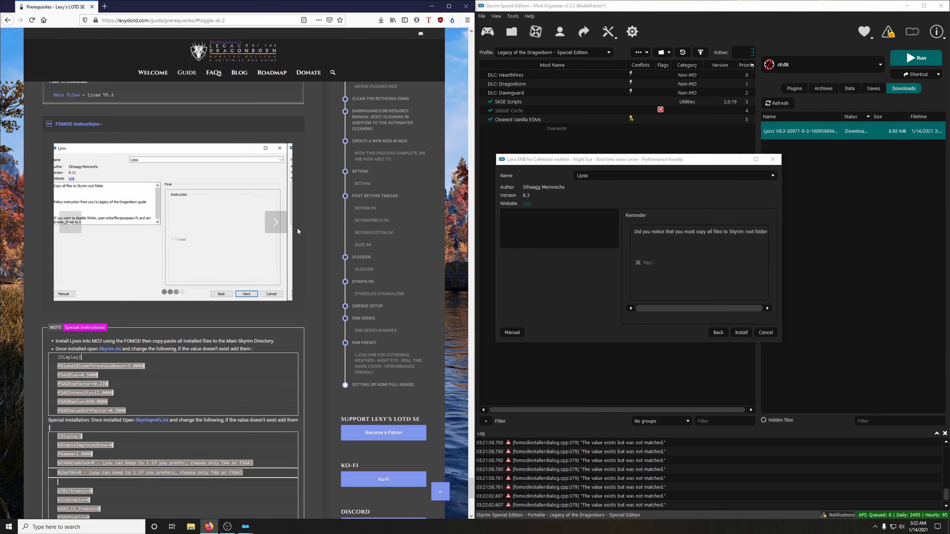
left_click(741, 332)
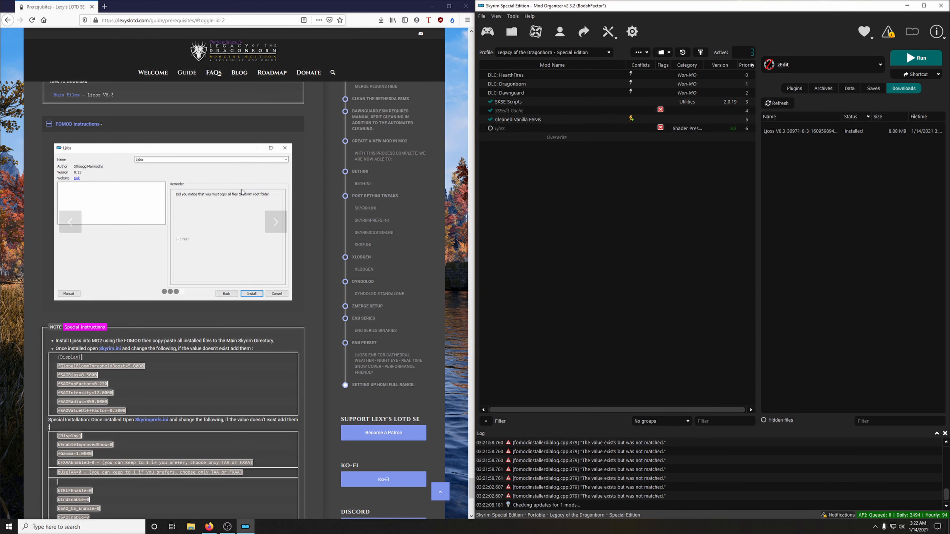
left_click(112, 125)
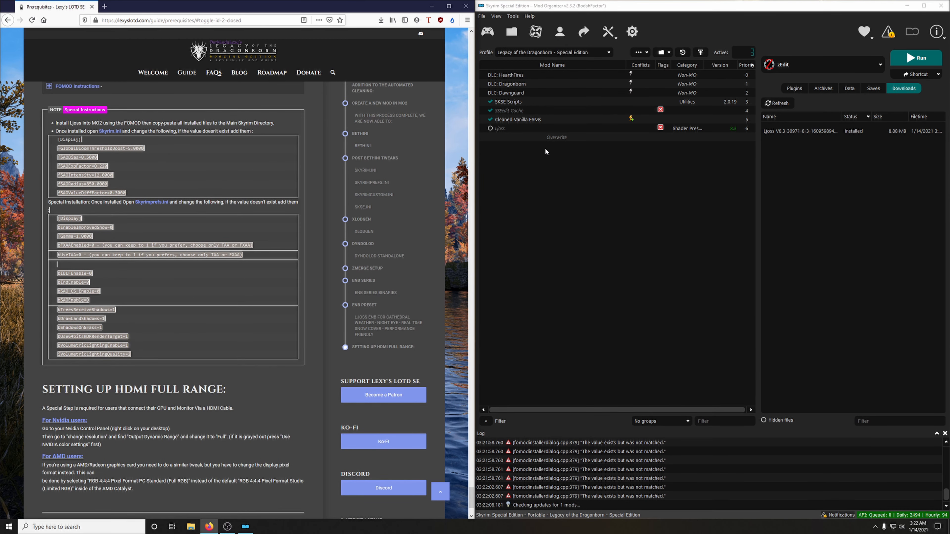
Step: Open the Ljoss mod's folder in Explorer and copy everything inside its To Skyrim folder subfolder
left_click(505, 128)
right_click(505, 129)
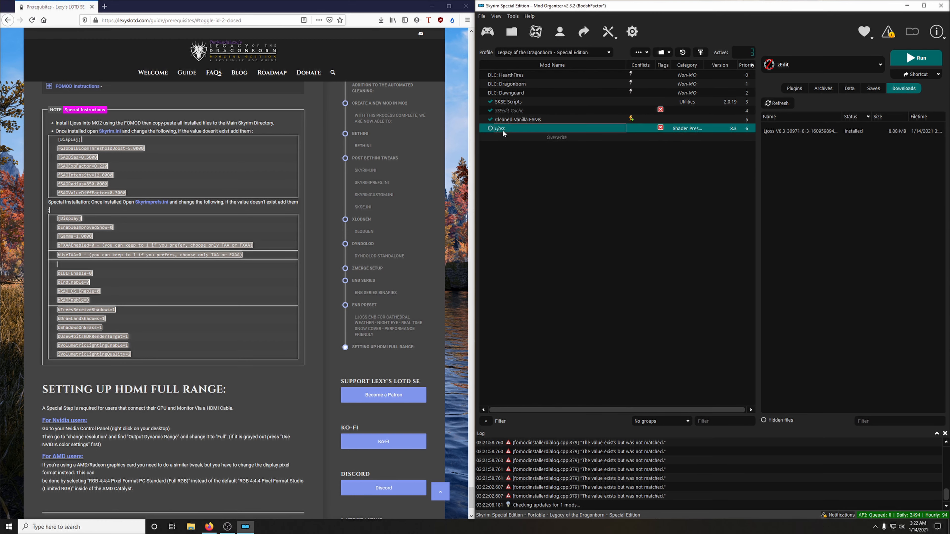
left_click(531, 295)
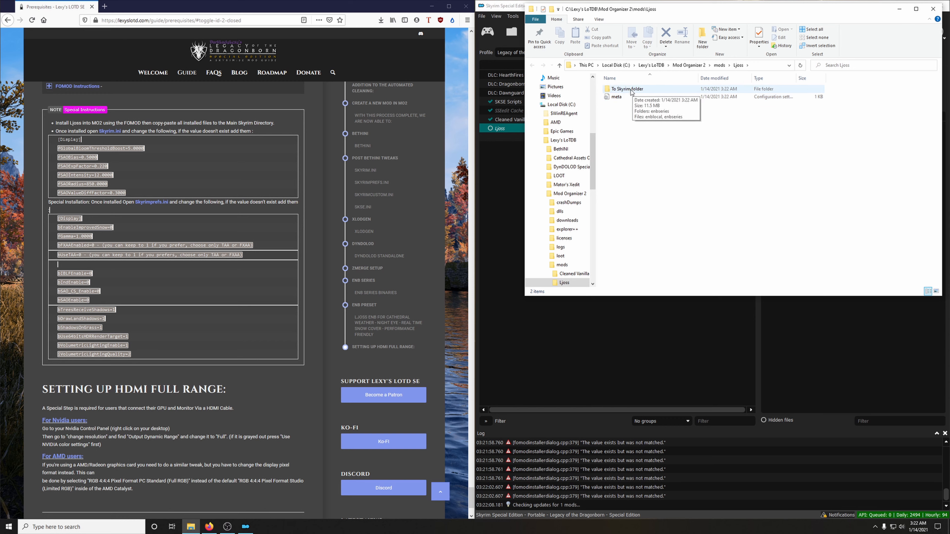
double_click(631, 91)
left_click_drag(635, 129, 629, 92)
right_click(629, 93)
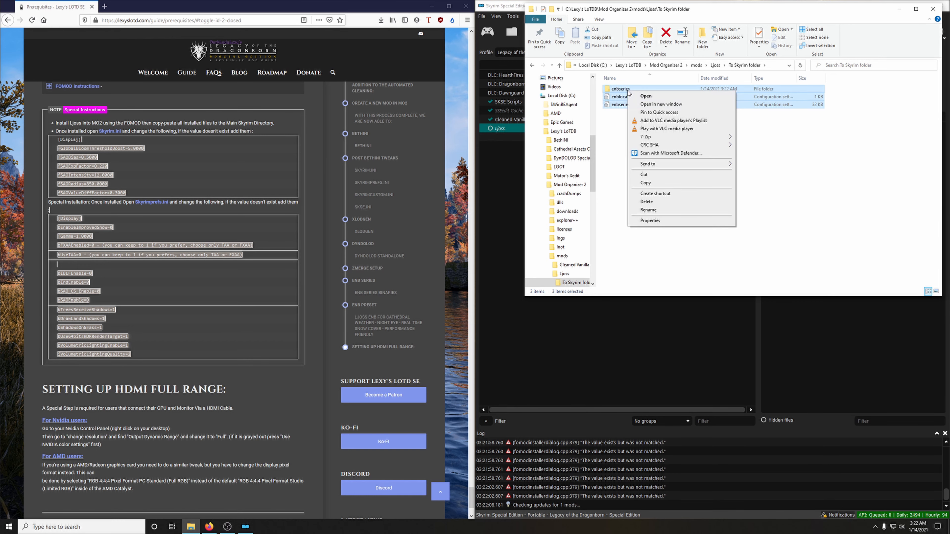
left_click(653, 186)
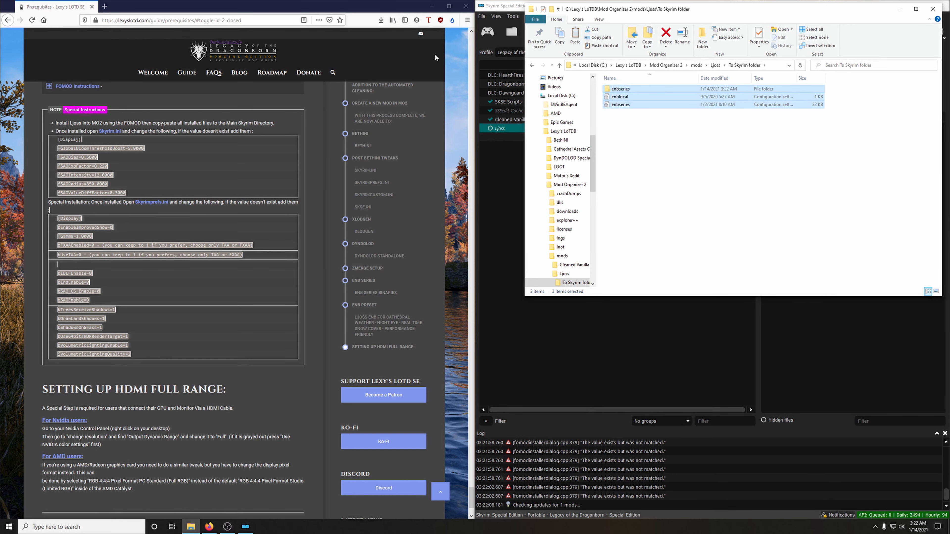
Step: Paste the copied Ljoss files into Skyrim Special Edition in C:\Steam\steamapps\common, and close both folder windows
left_click(431, 6)
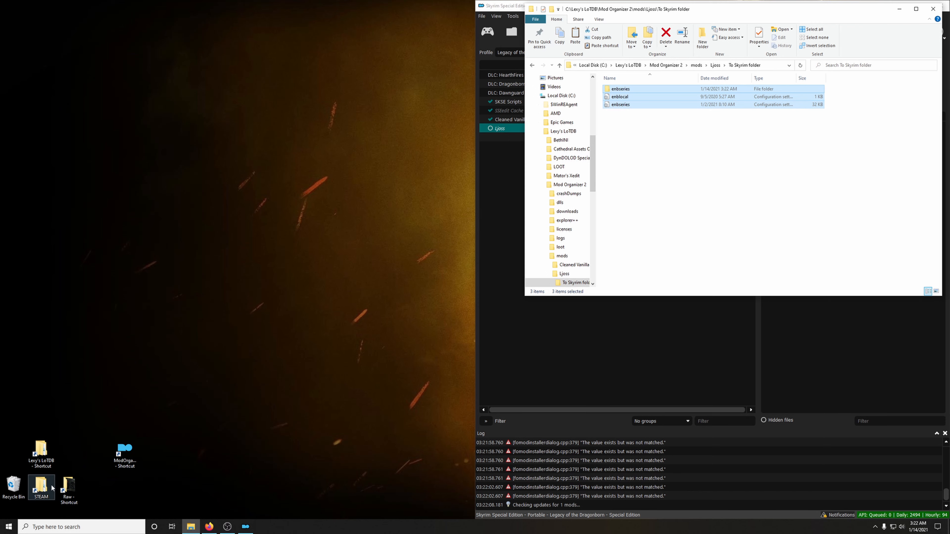
double_click(38, 489)
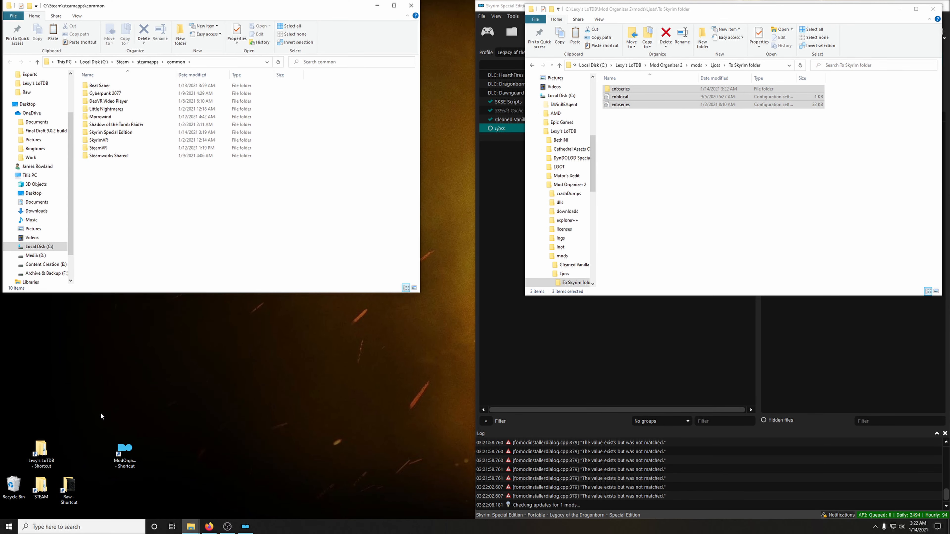
right_click(119, 133)
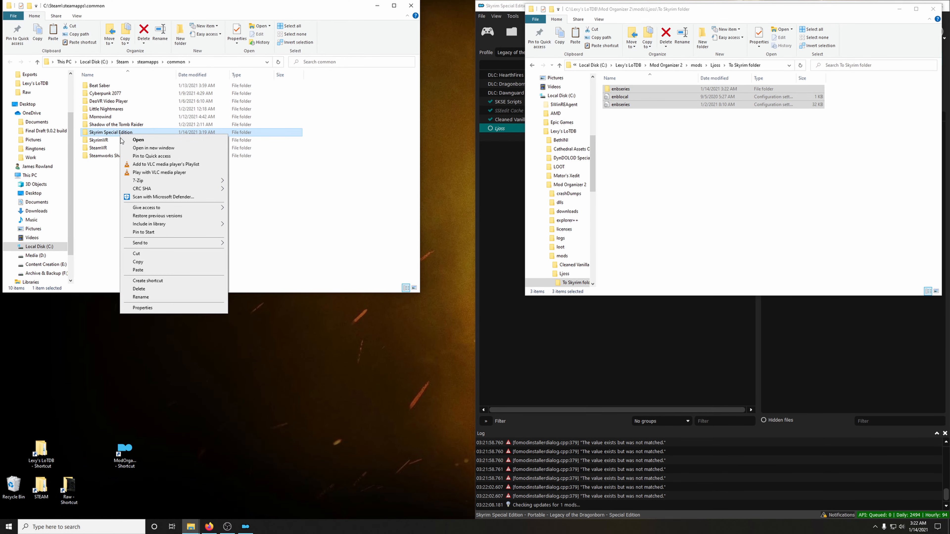
left_click(138, 270)
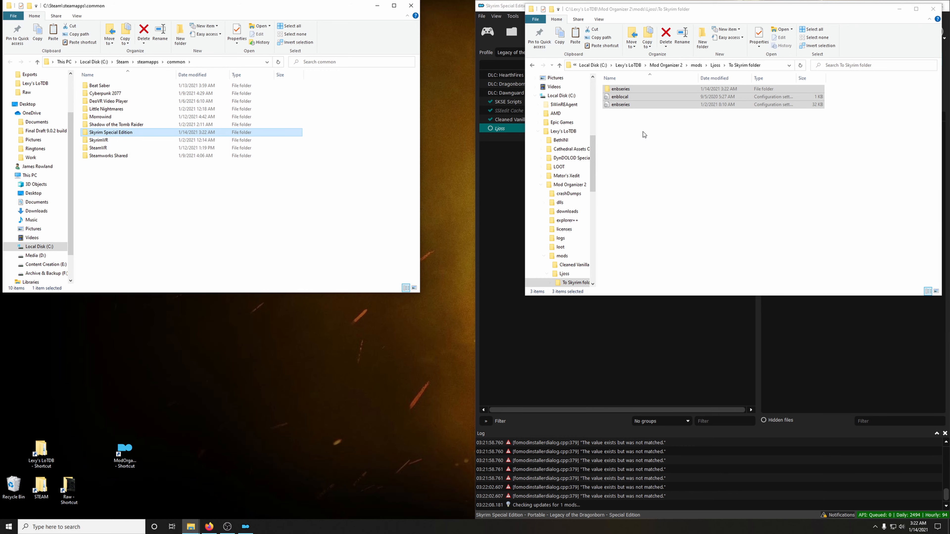
left_click(411, 5)
left_click(711, 155)
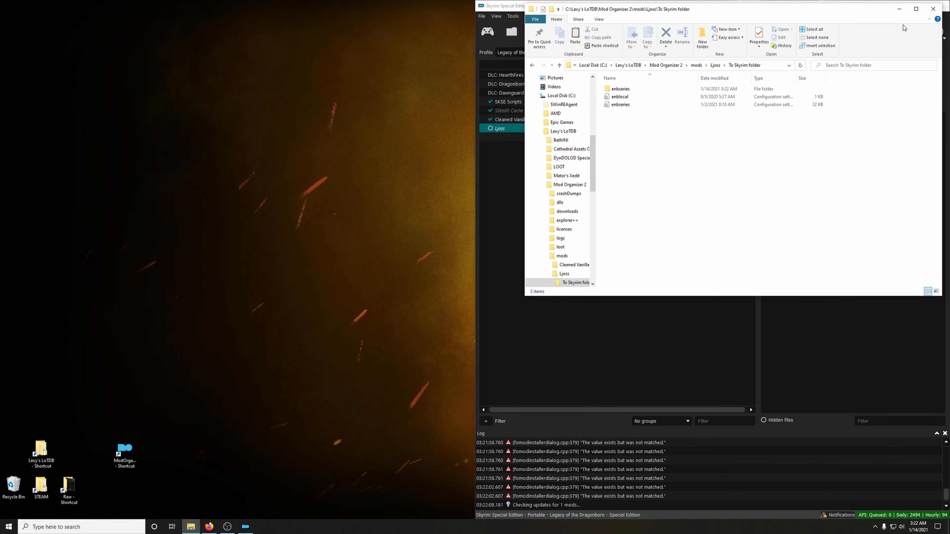
left_click(934, 9)
Step: Bring back the guide's Ljoss special instructions and open skyrim.ini at its [Display] section in Mod Organizer's INI Editor, making the editor window taller
left_click(209, 527)
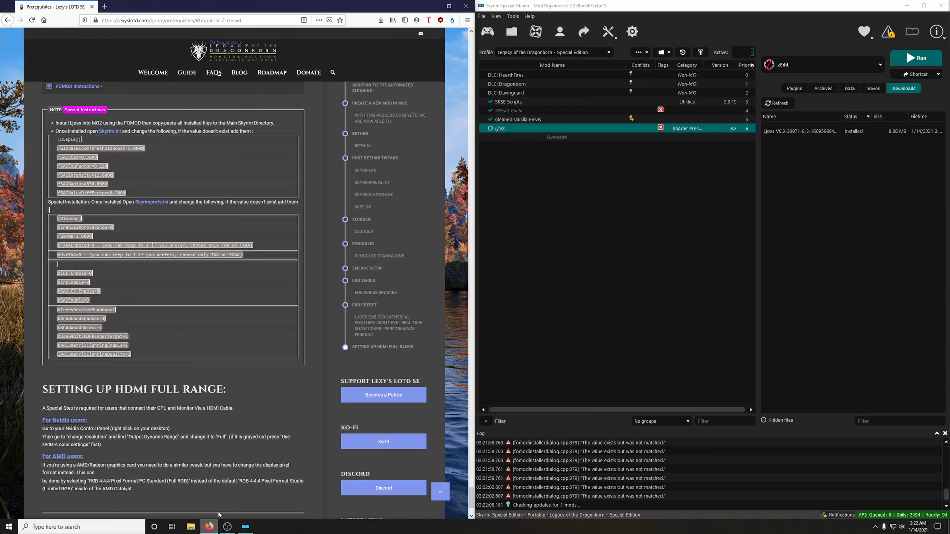
scroll(247, 419, "up", 3)
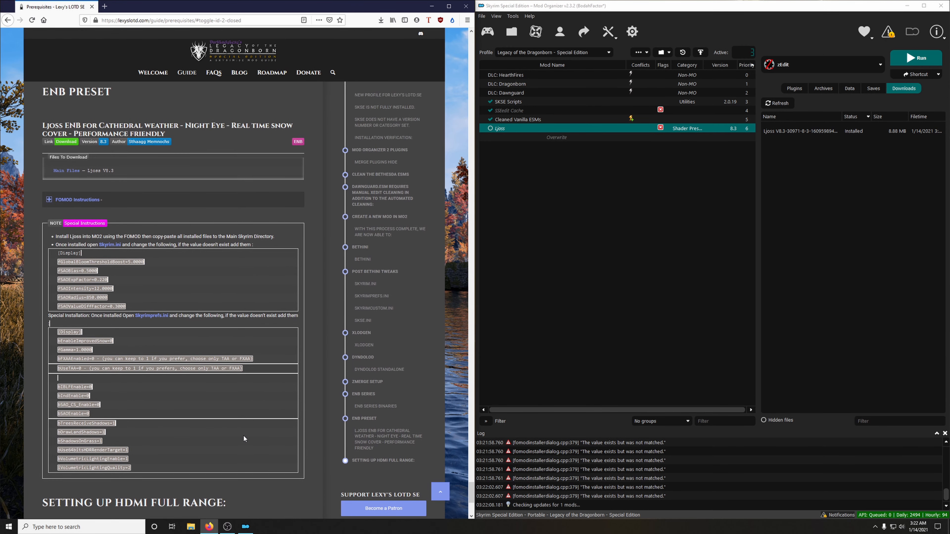
scroll(243, 435, "down", 1)
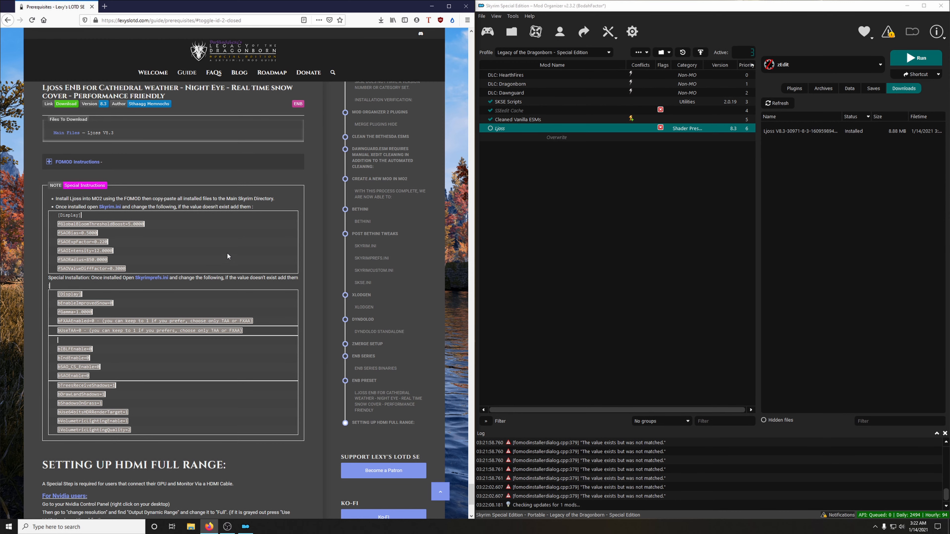
scroll(177, 236, "down", 1)
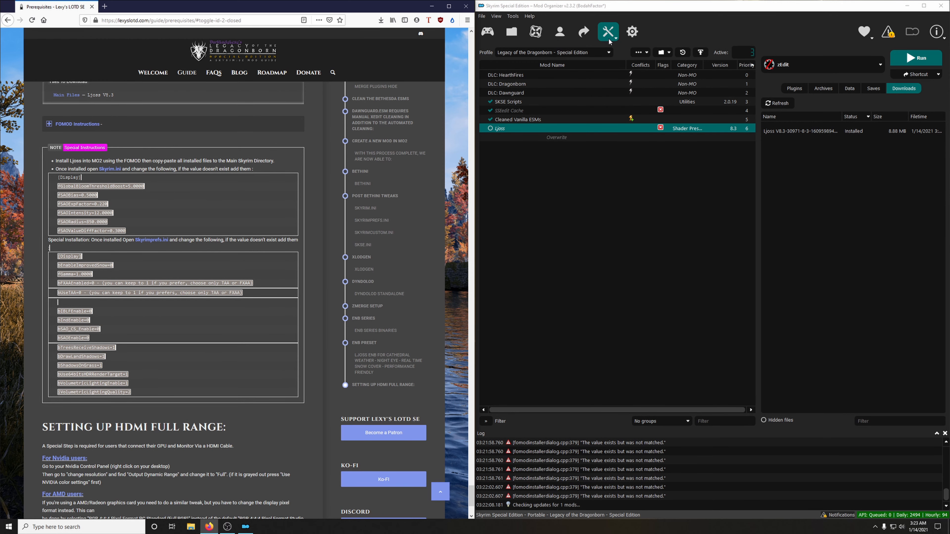
left_click(672, 12)
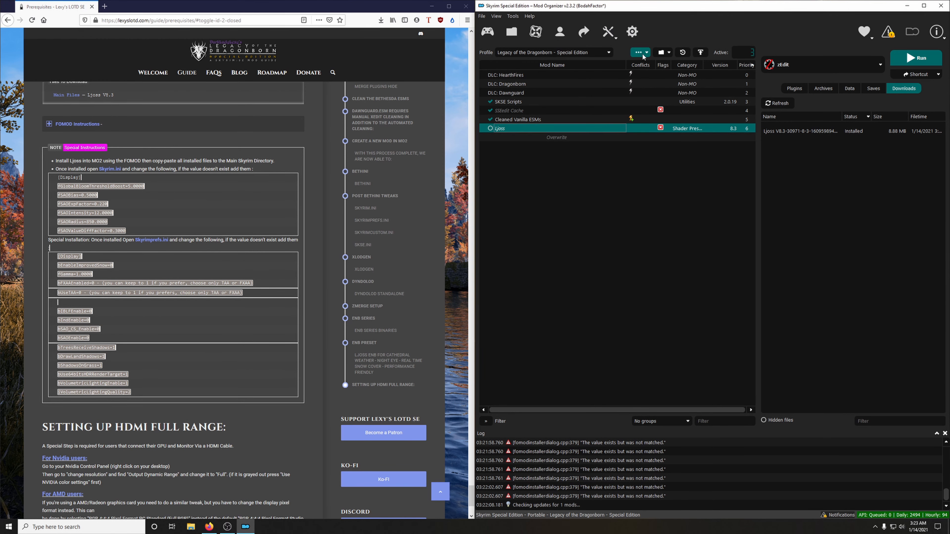
left_click(609, 32)
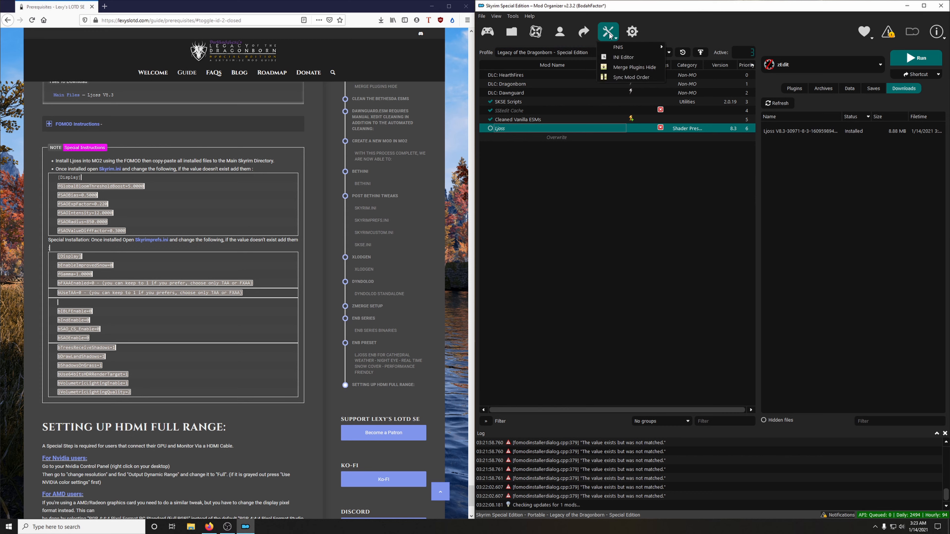
left_click(623, 57)
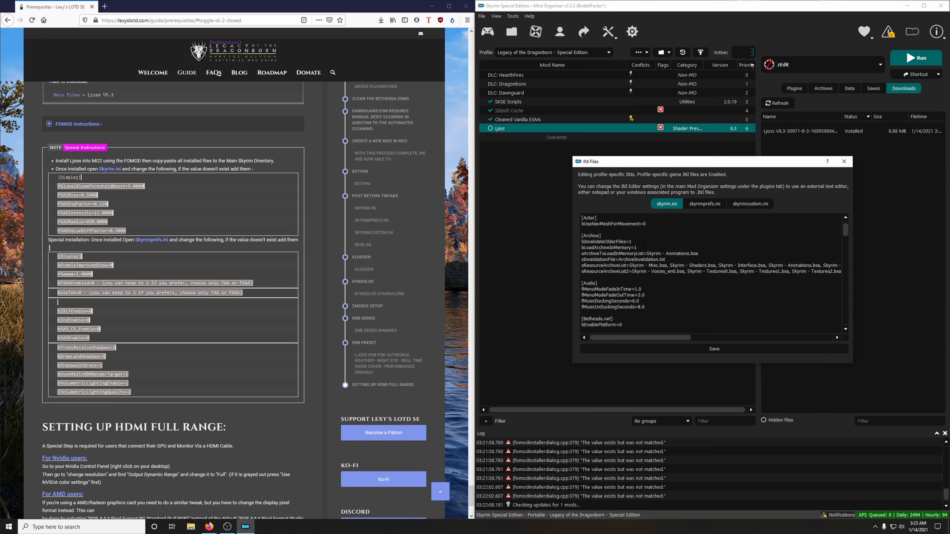
scroll(644, 243, "down", 8)
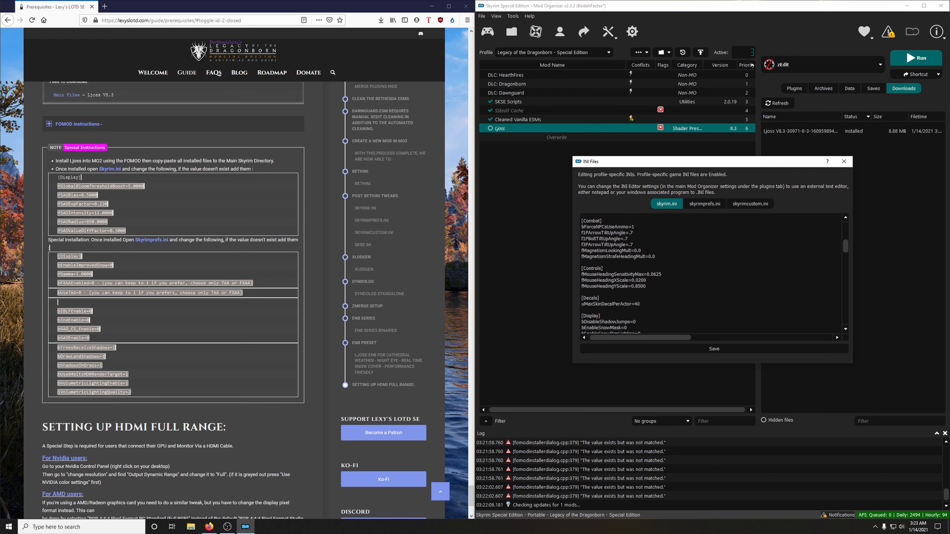
scroll(648, 252, "down", 5)
left_click_drag(695, 364, 707, 488)
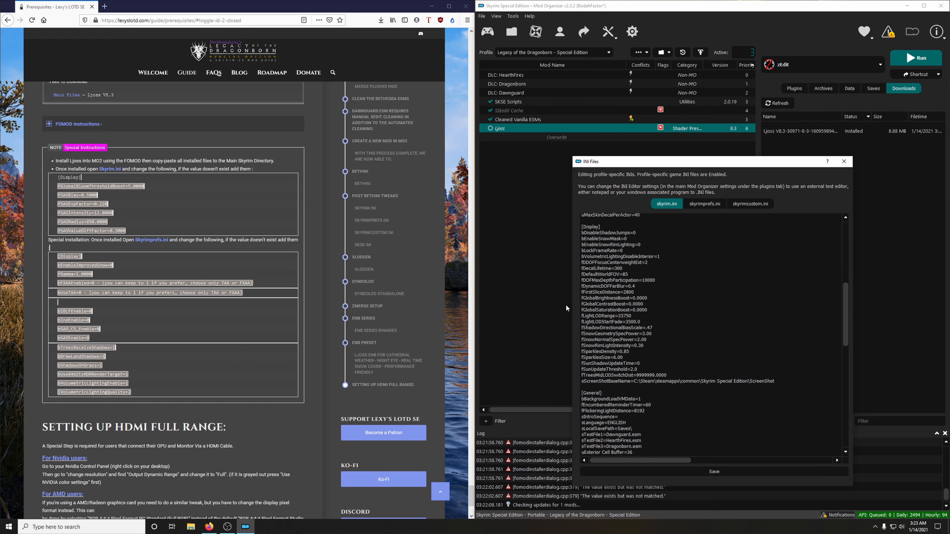
Step: Copy fGlobalBloomThresholdBoost=5.0000 from the guide and paste it on a new line directly under [Display] in skyrim.ini
left_click_drag(58, 186, 147, 191)
right_click(144, 189)
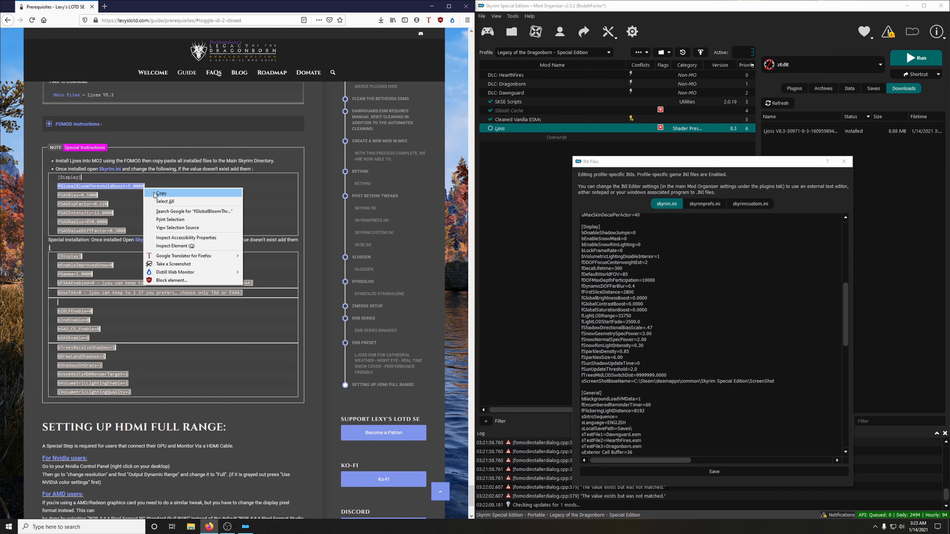
left_click(154, 194)
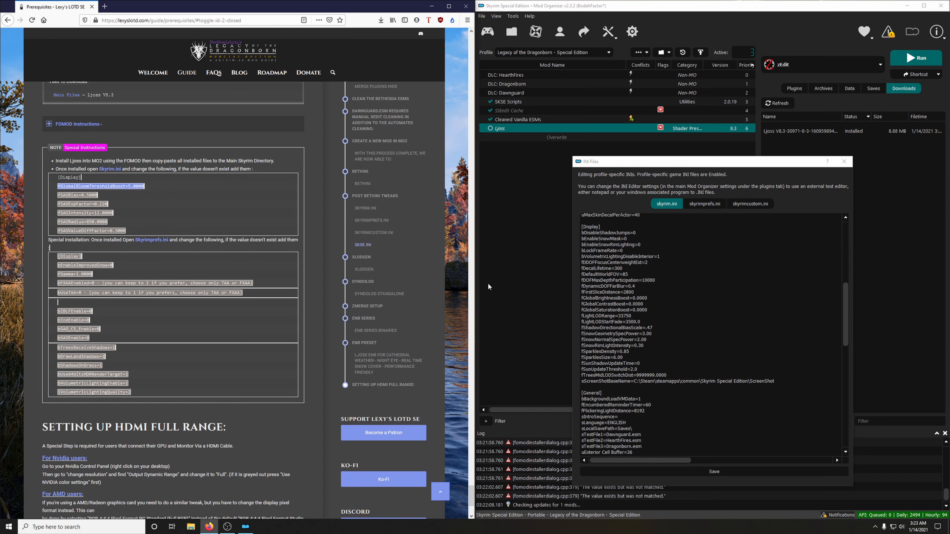
left_click(783, 382)
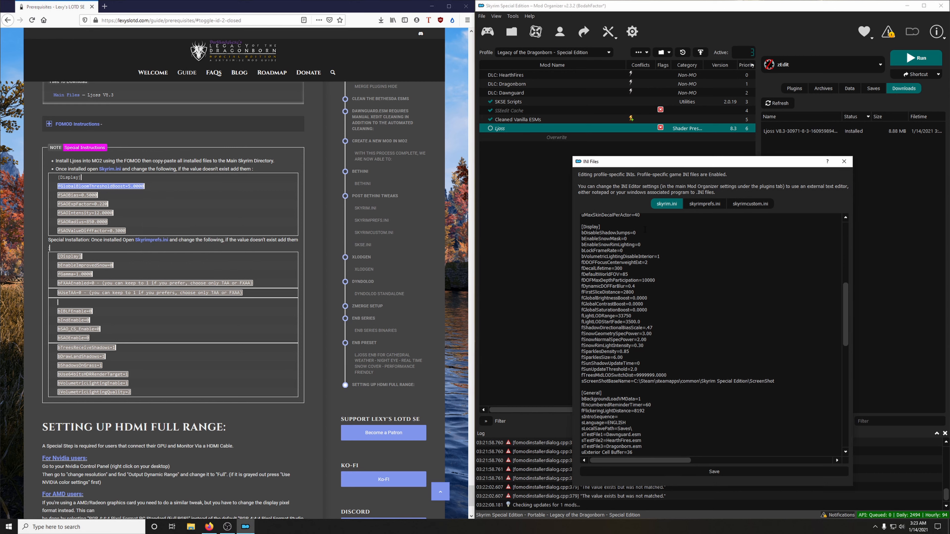
key("Return")
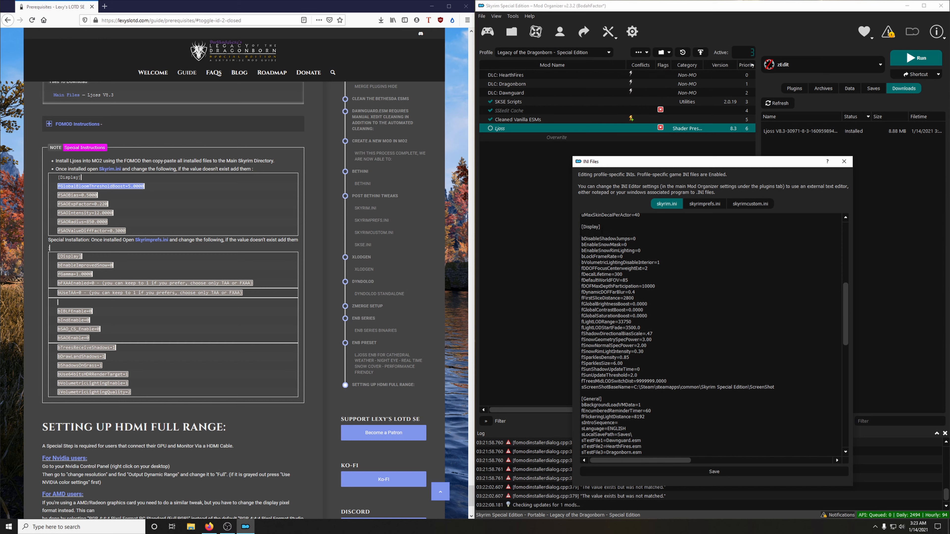
right_click(593, 233)
left_click(614, 275)
Step: Copy fSAOBias=0.5000 from the guide and add it below the fGlobalBloomThresholdBoost line in skyrim.ini
left_click_drag(59, 195, 98, 196)
right_click(98, 195)
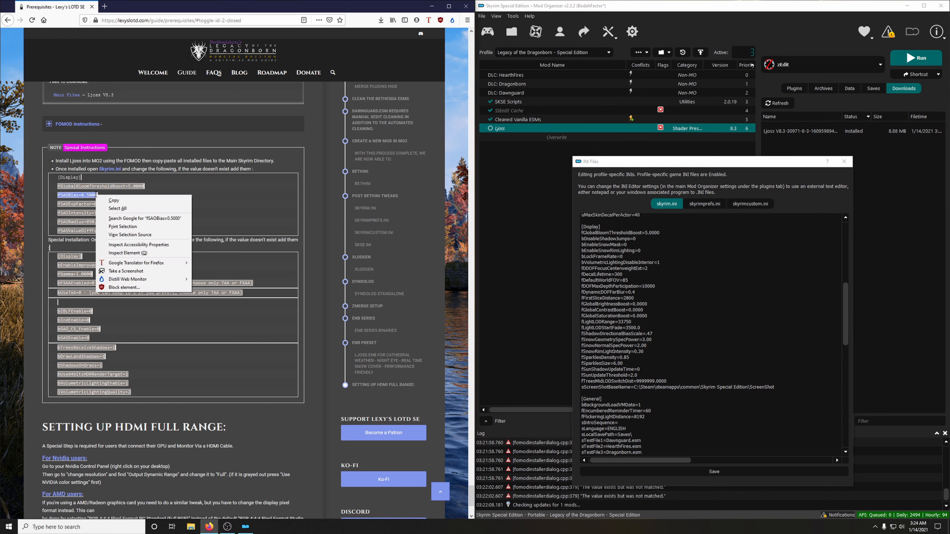
left_click(112, 201)
left_click(667, 231)
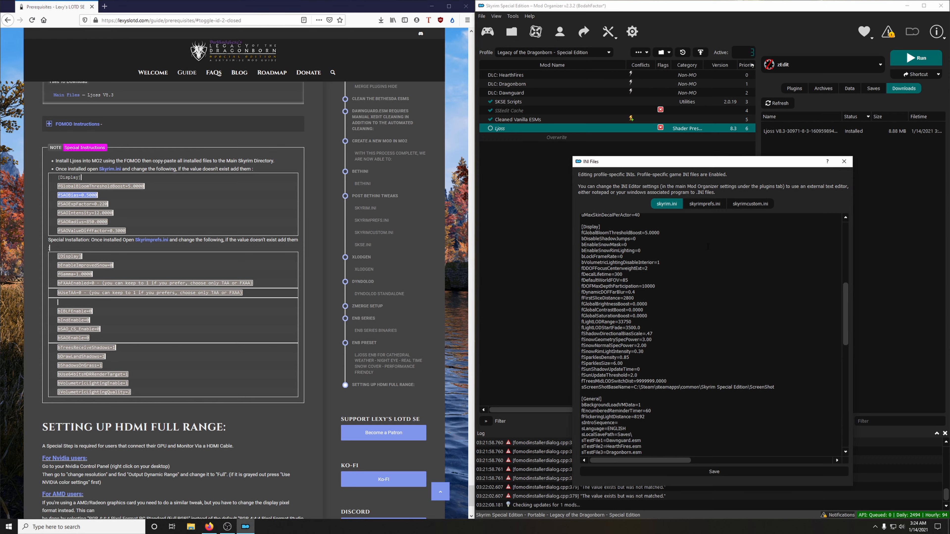
key("Return")
key("ctrl+v")
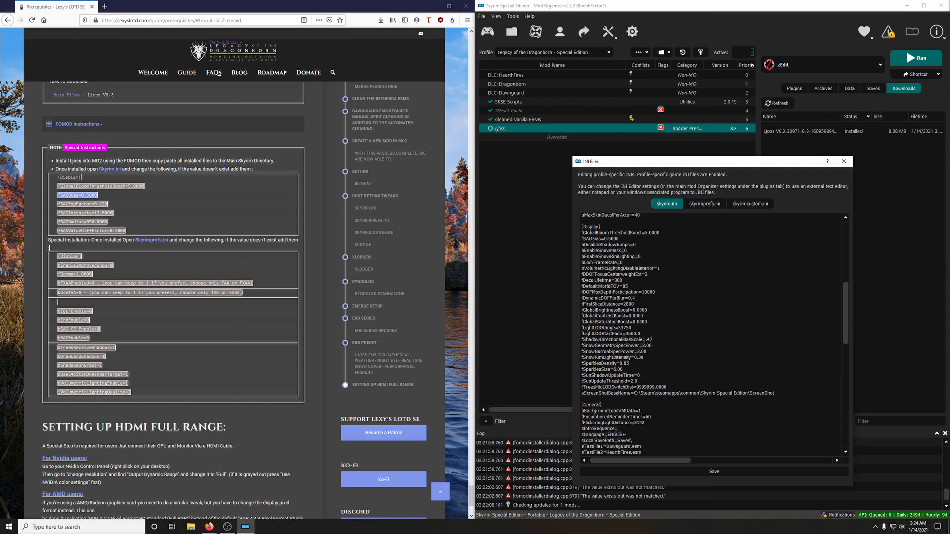
Step: Copy fSAOExpFactor=0.220 from the guide and add it below the fSAOBias line in skyrim.ini
left_click(59, 203)
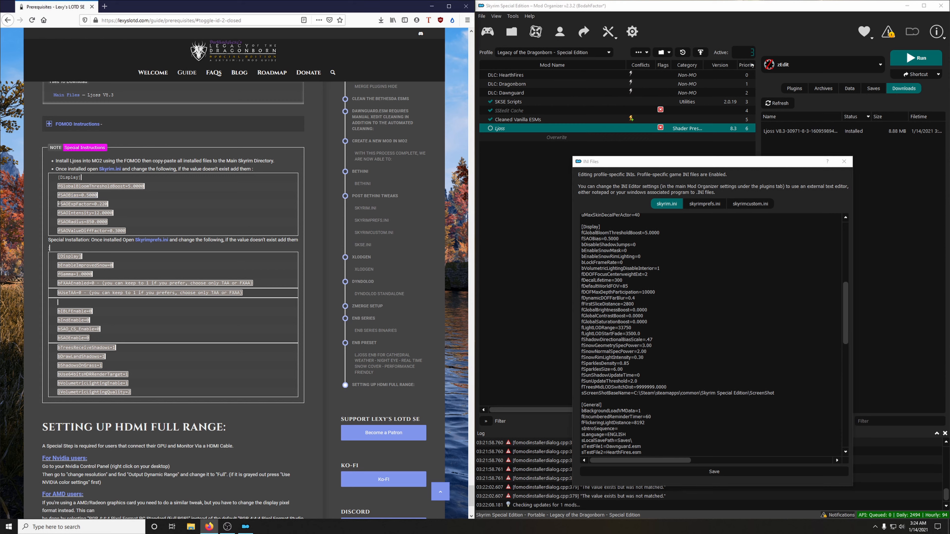
left_click_drag(59, 204, 108, 205)
left_click(622, 239)
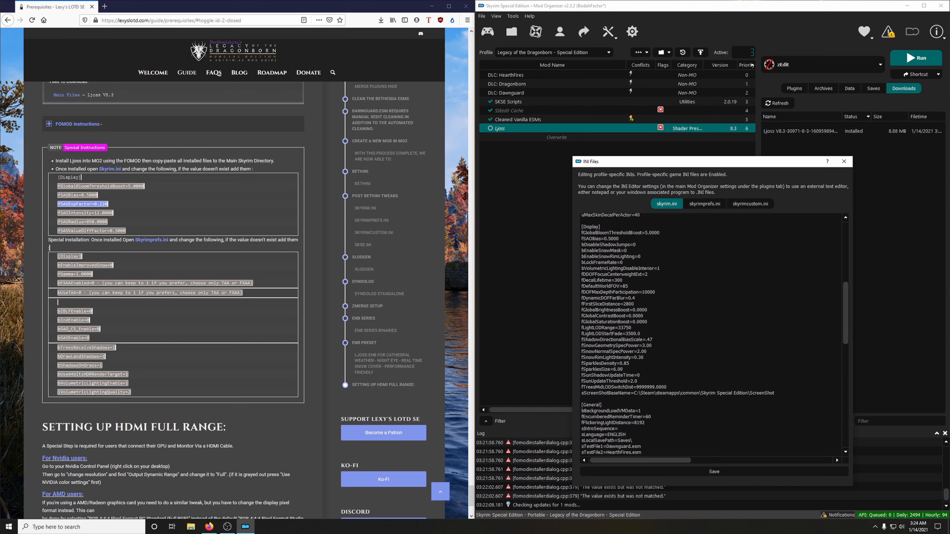
key("Return")
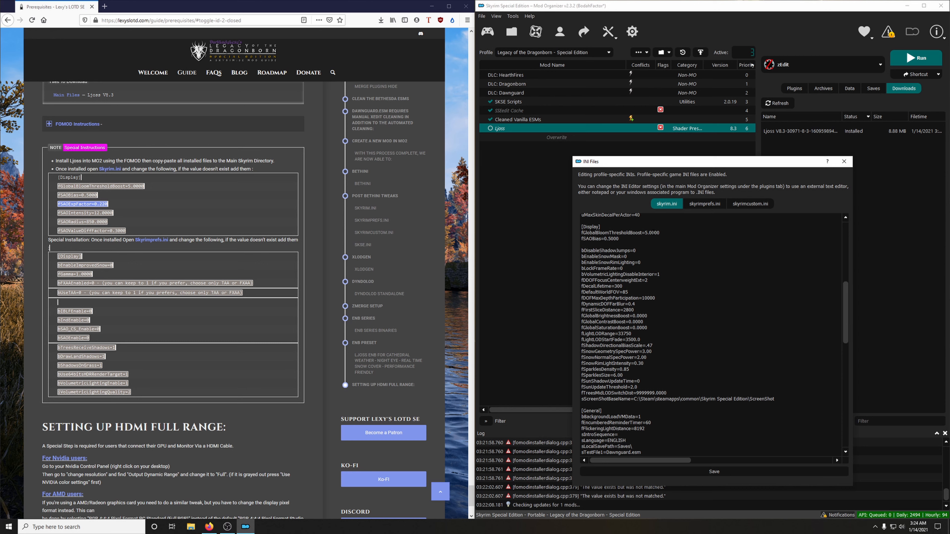
key("ctrl+v")
Step: Copy fSAOIntensity=12.0000, fSAORadius=850.0000 and fSAOValueDiffFactor=0.3000 from the guide and add them together below the fSAOExpFactor line in skyrim.ini
left_click(60, 213)
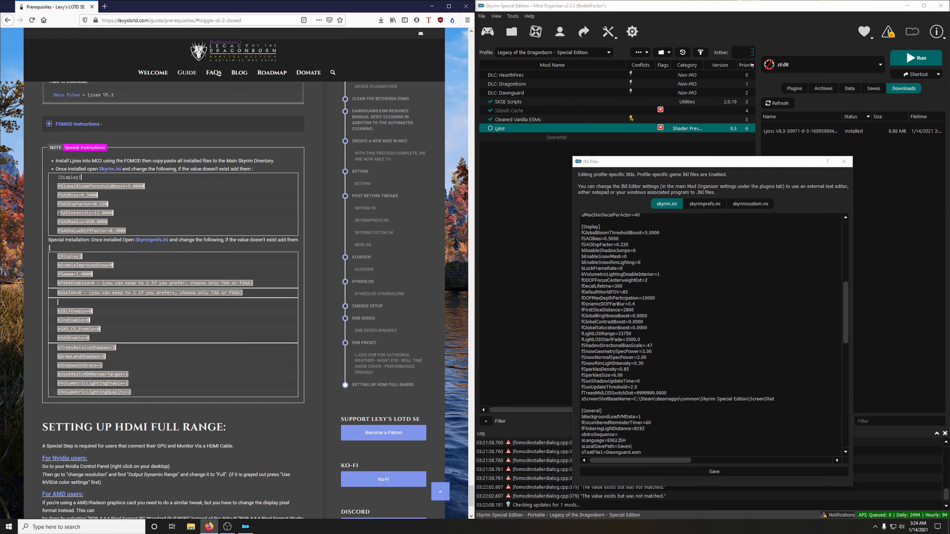
left_click_drag(59, 213, 125, 230)
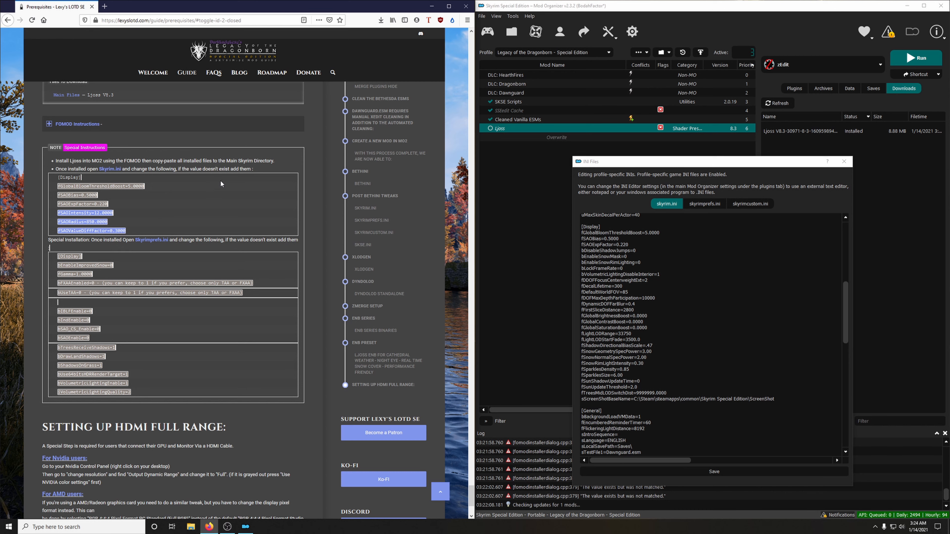
left_click(630, 245)
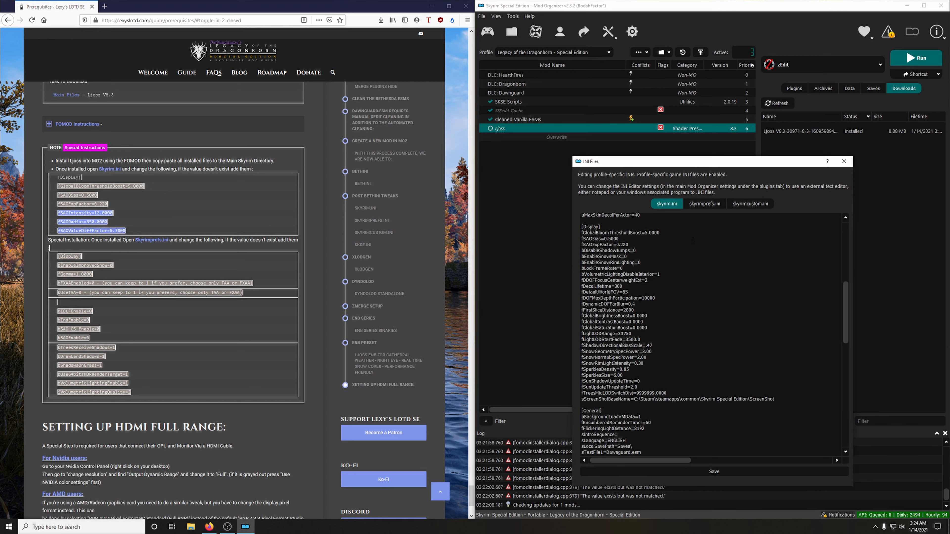
key("Return")
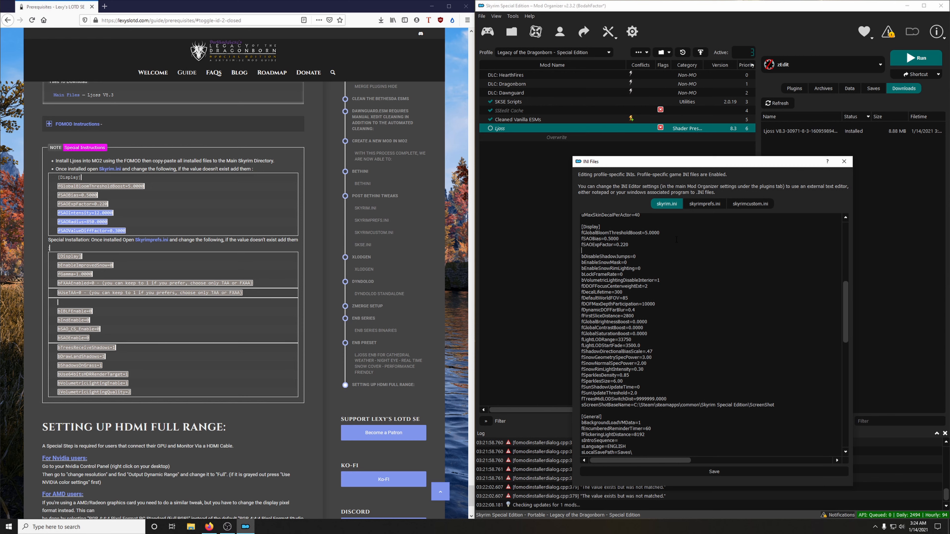
type("fSAOIntensity=12.0000 fSAORadius=850.0000 fSAOValueDiffFactor=0.3000")
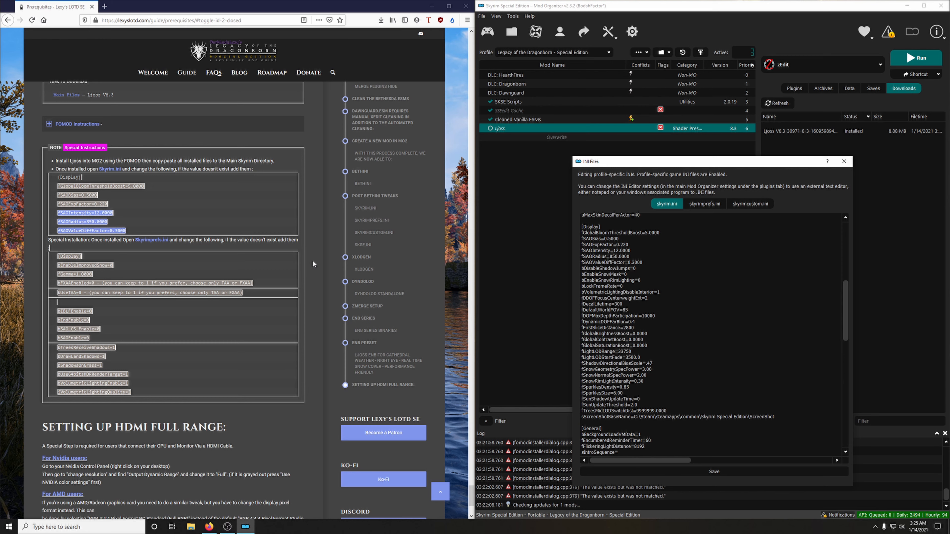
Step: Bring up the [Display] section of skyrimprefs.ini and, following the guide's list, set bIBLFEnable and bSAOEnable to 0
left_click(703, 205)
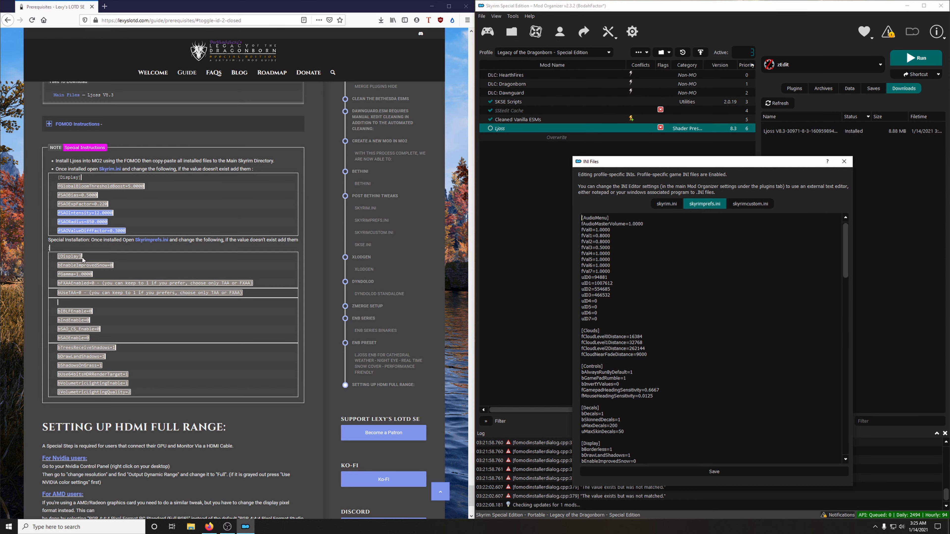
scroll(707, 338, "down", 12)
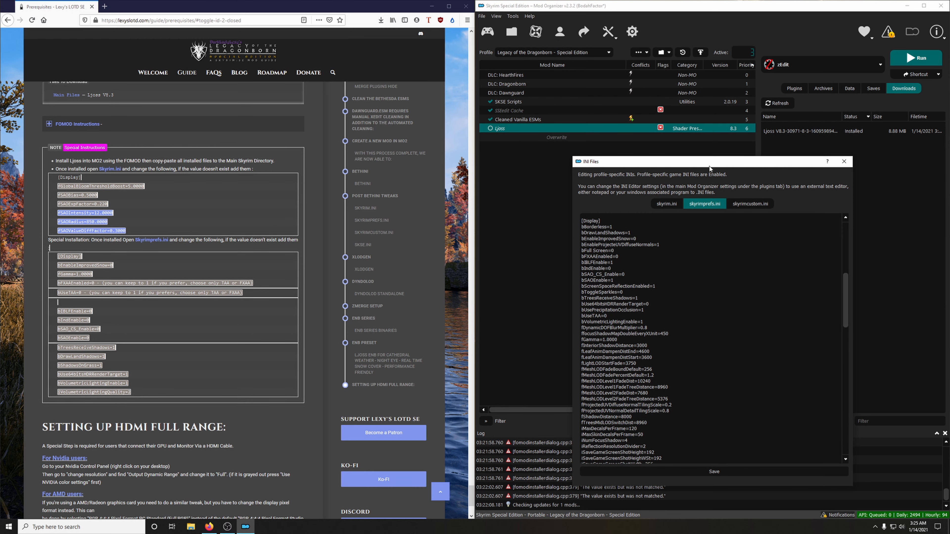
left_click_drag(709, 157, 707, 61)
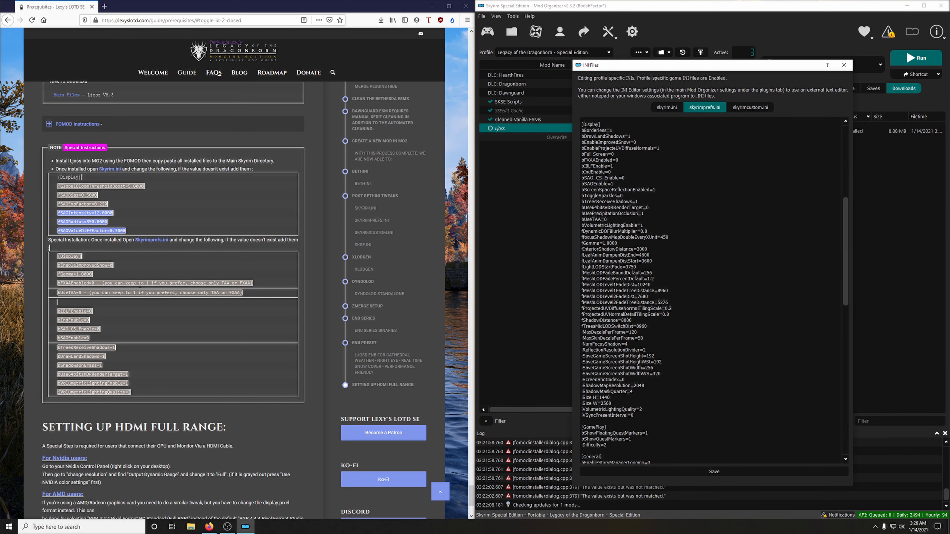
scroll(242, 248, "down", 3)
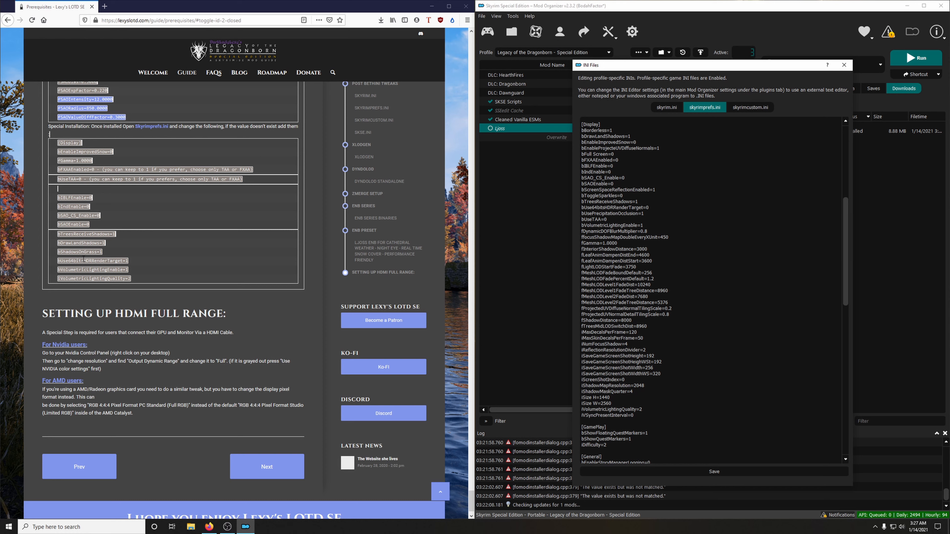
Step: Copy bShadowsOnGrass=1 from the guide and add it below the bDrawLandShadows line in skyrimprefs.ini
left_click_drag(58, 252, 125, 251)
key("ctrl+c")
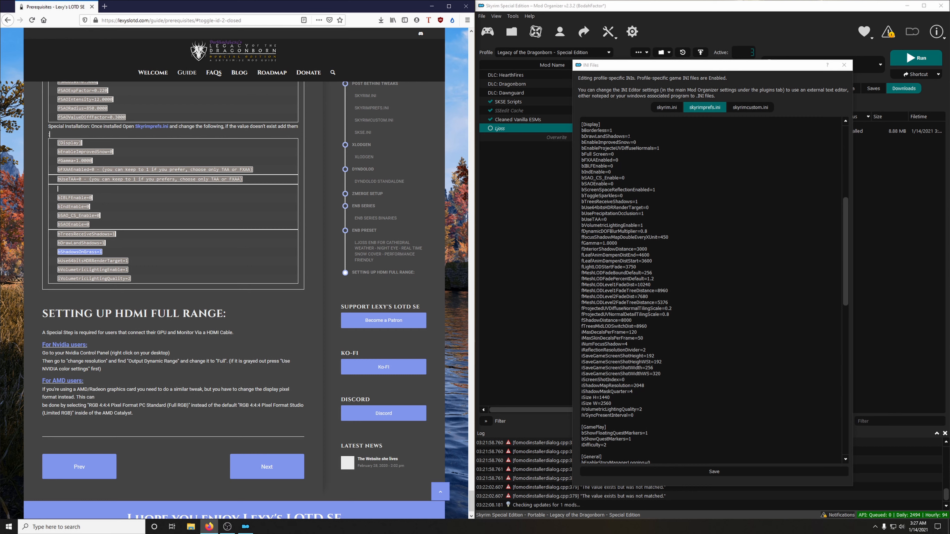
left_click(635, 136)
key("Return")
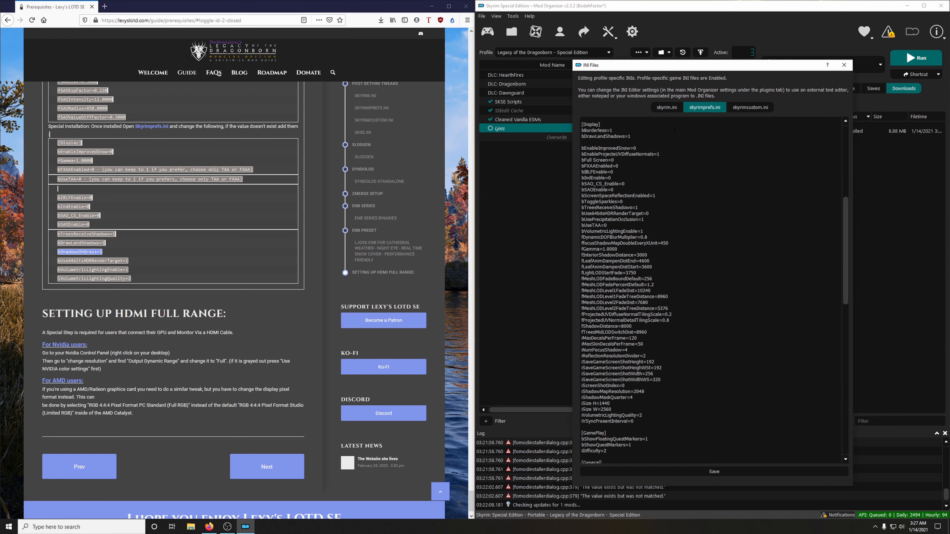
key("ctrl+v")
Step: Set bUse64bitsHDRRenderTarget to 1 in the [Display] section of skyrimprefs.ini
left_click(74, 279)
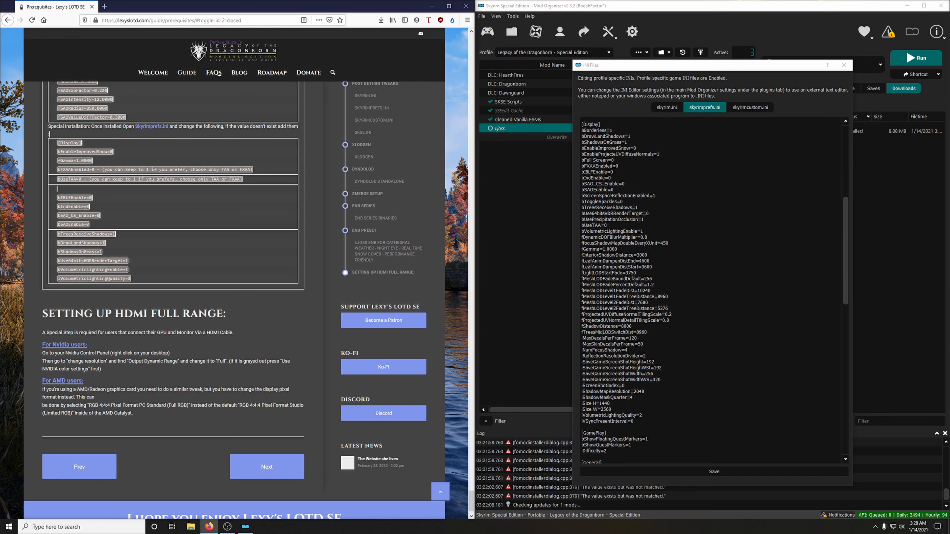
left_click_drag(647, 213, 673, 214)
type("1")
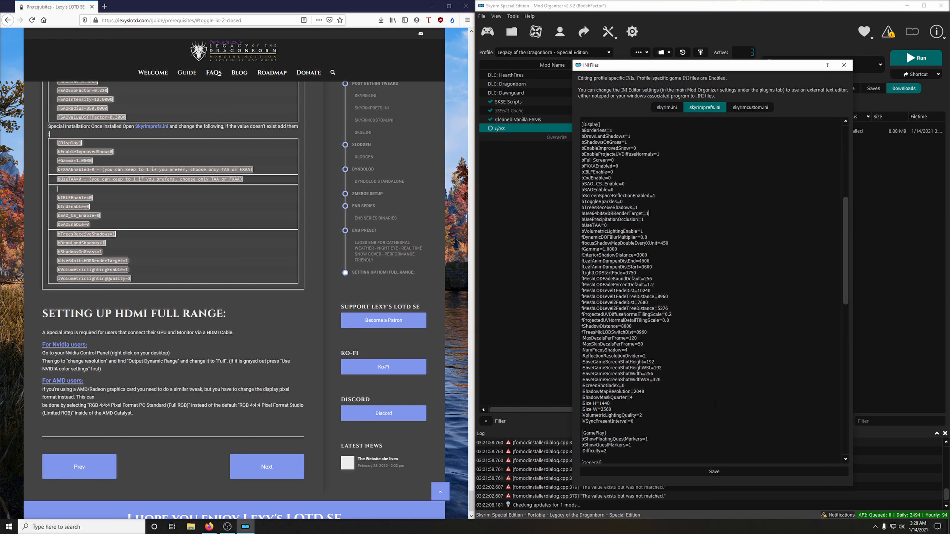
Step: Save skyrimprefs.ini and close the INI editor, saving the changes to skyrim.ini as well
left_click(732, 475)
left_click(844, 64)
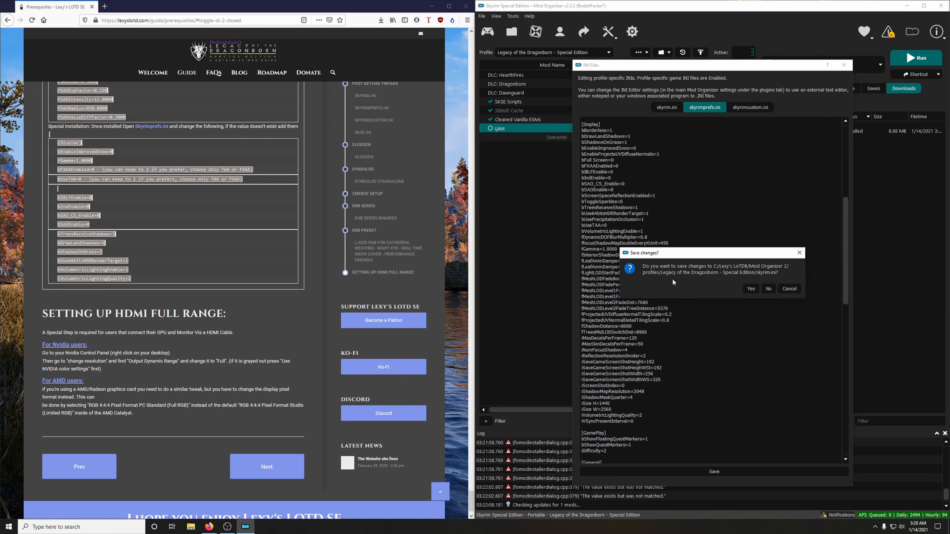
left_click(751, 289)
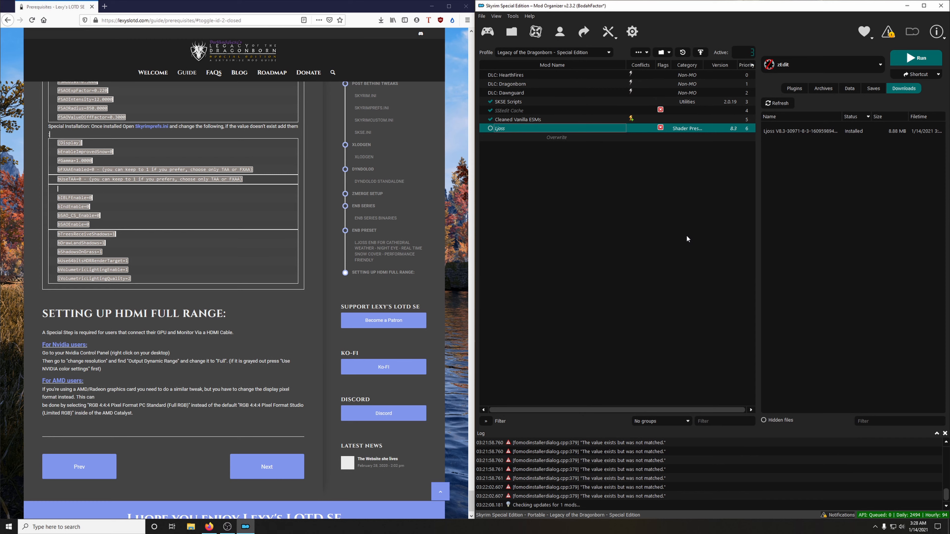
Step: Look over the end of the guide page, and read Mod Organizer's notification about the Overwrite mod directory
scroll(143, 267, "down", 1)
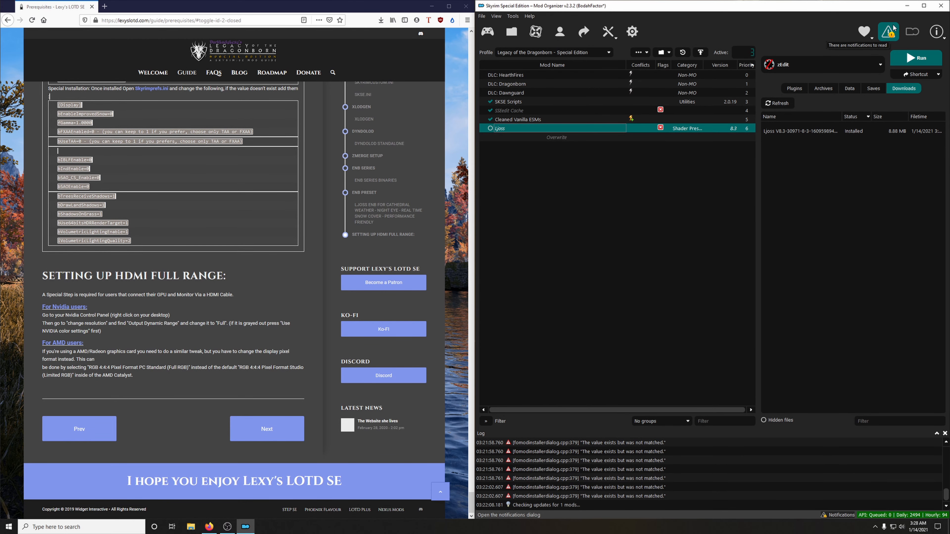
left_click(888, 32)
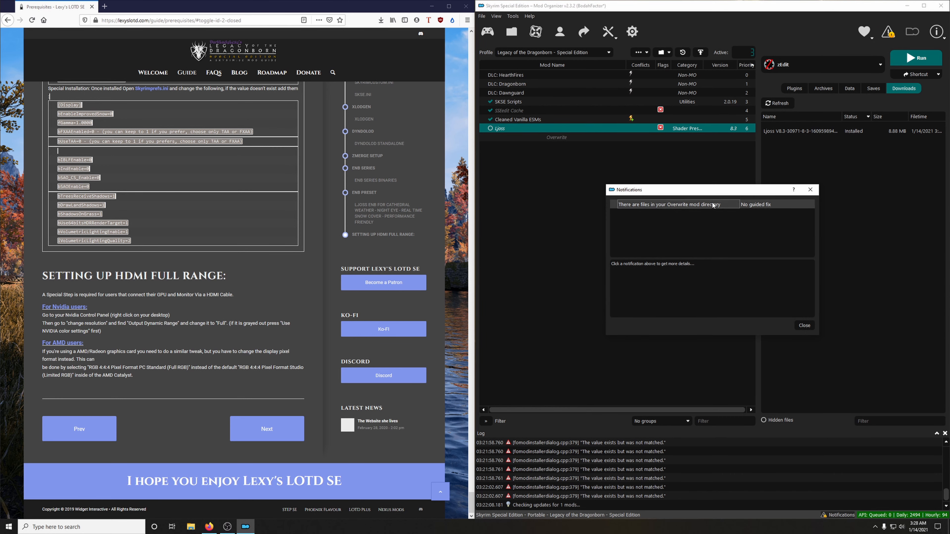
left_click(725, 206)
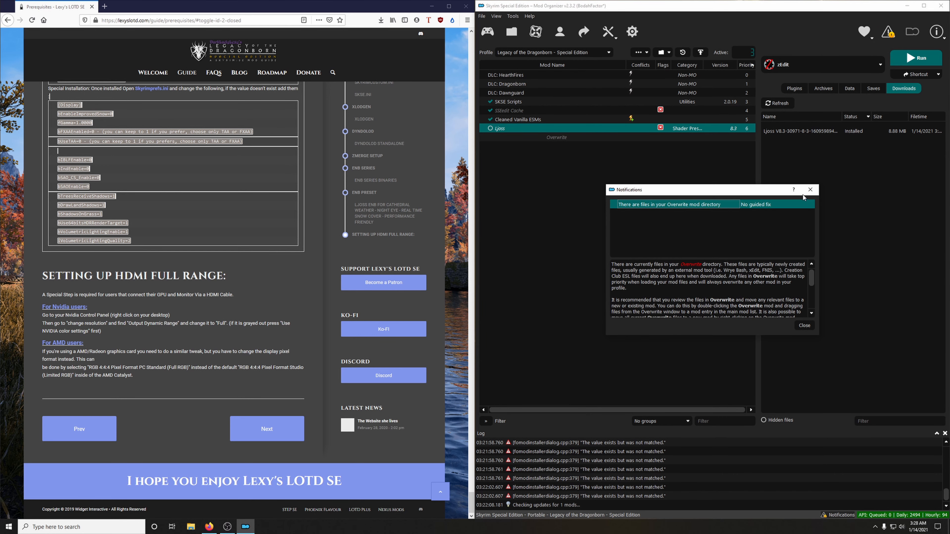
left_click(810, 190)
Step: Open the Overwrite folder in Explorer and check the contents of its zEdit Backups subfolder, closing the folder window when done
right_click(566, 138)
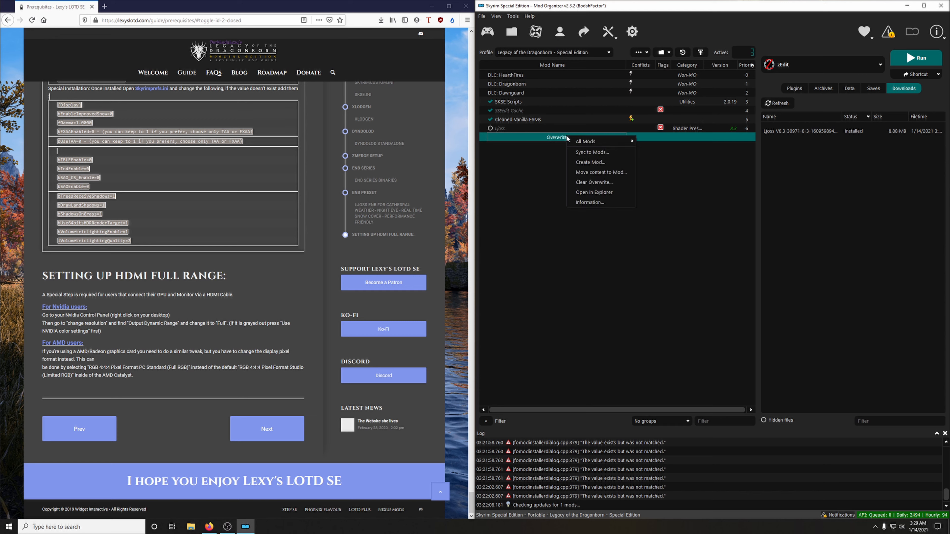
left_click(594, 192)
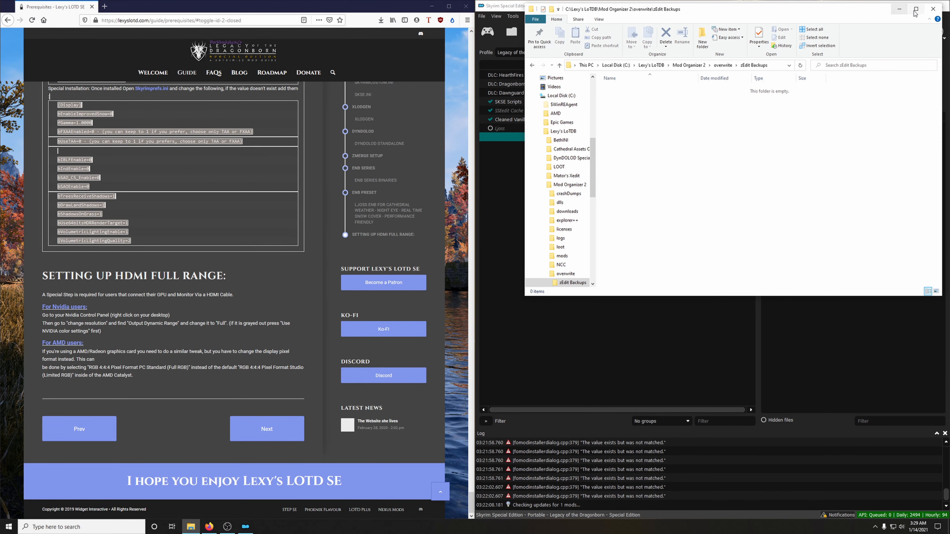
left_click(933, 9)
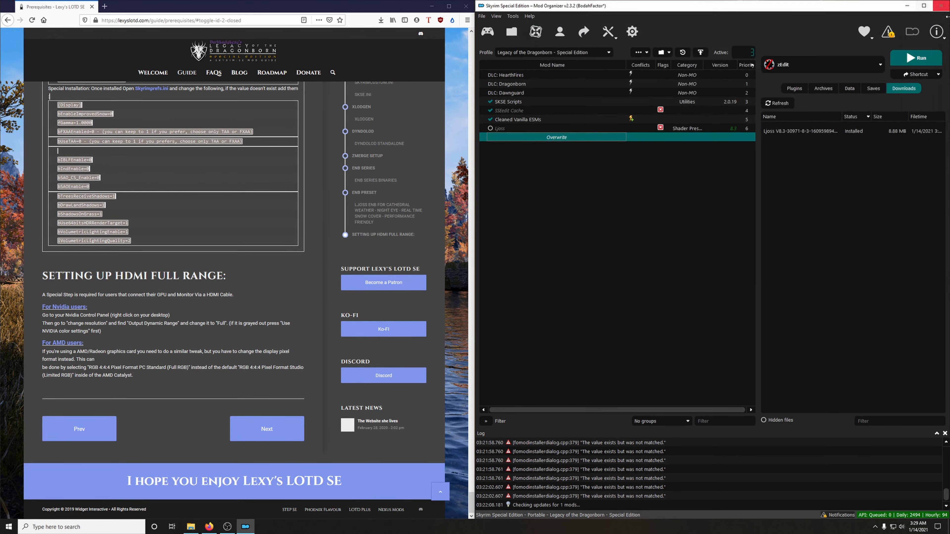
right_click(558, 138)
left_click(582, 195)
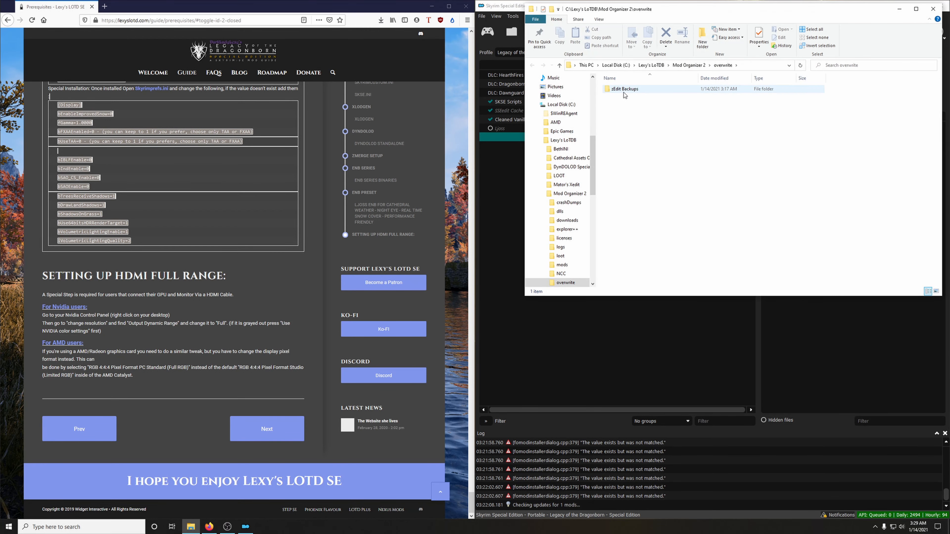
double_click(622, 92)
left_click(934, 9)
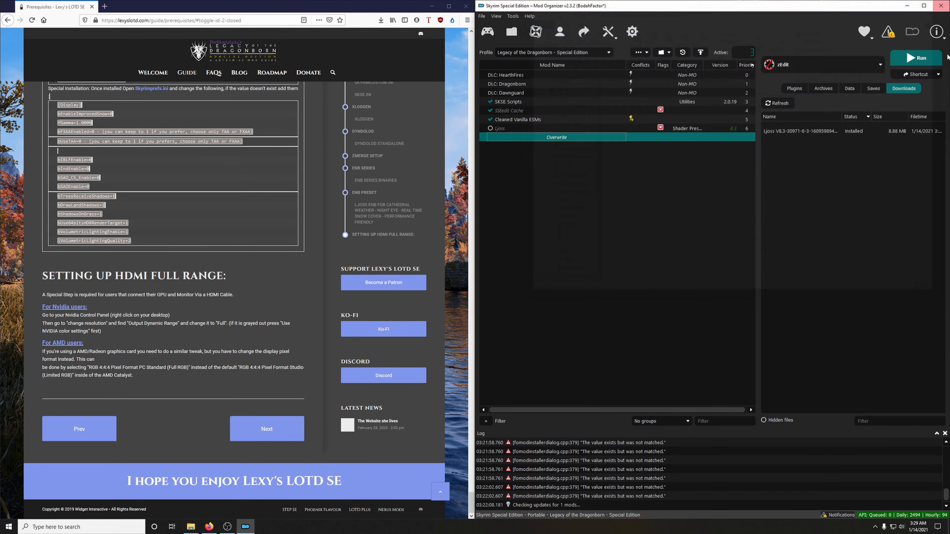
Step: Clear the contents of Mod Organizer's Overwrite folder, confirming the recursive deletion, and close Mod Organizer
right_click(566, 140)
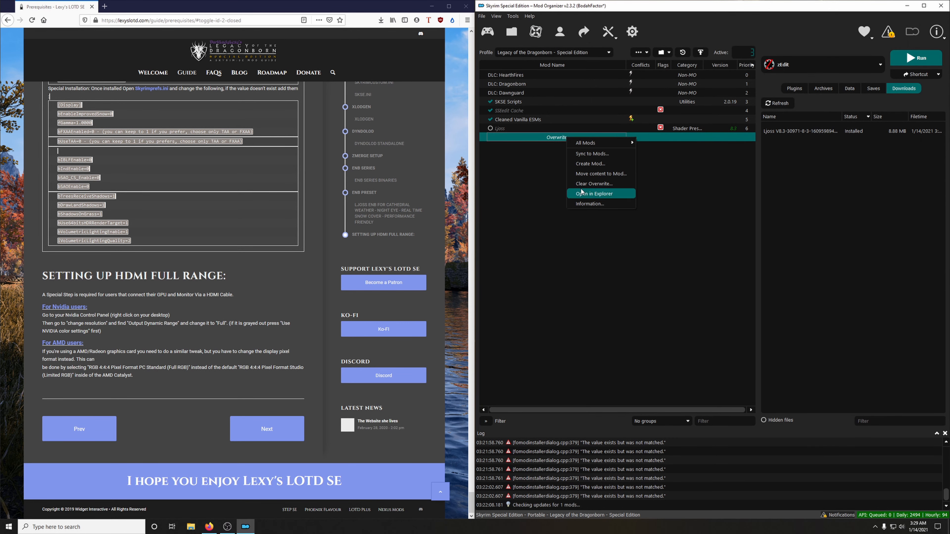
left_click(594, 184)
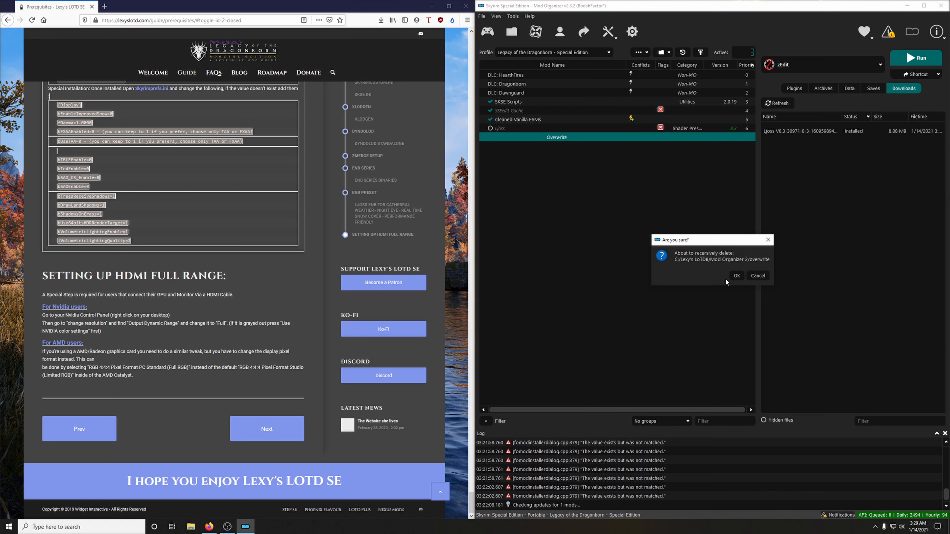
left_click(737, 277)
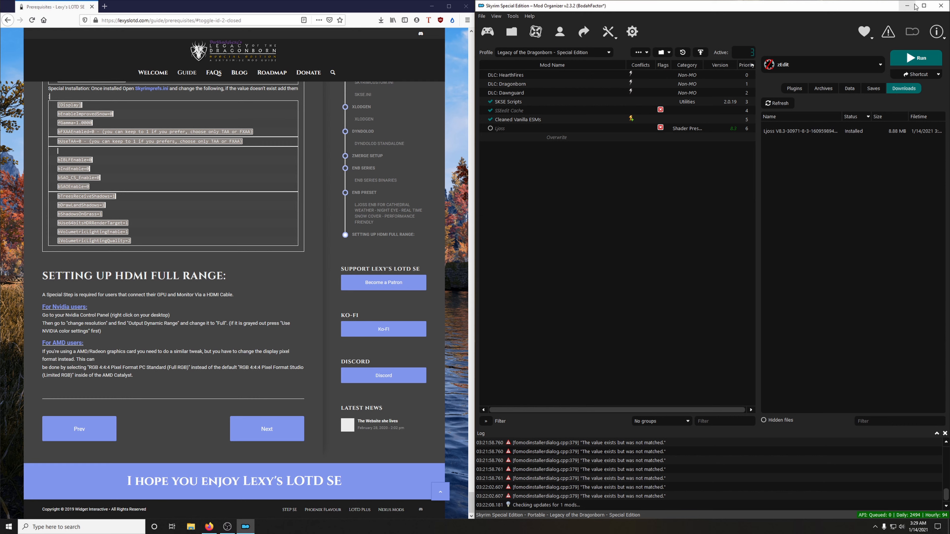
left_click(942, 6)
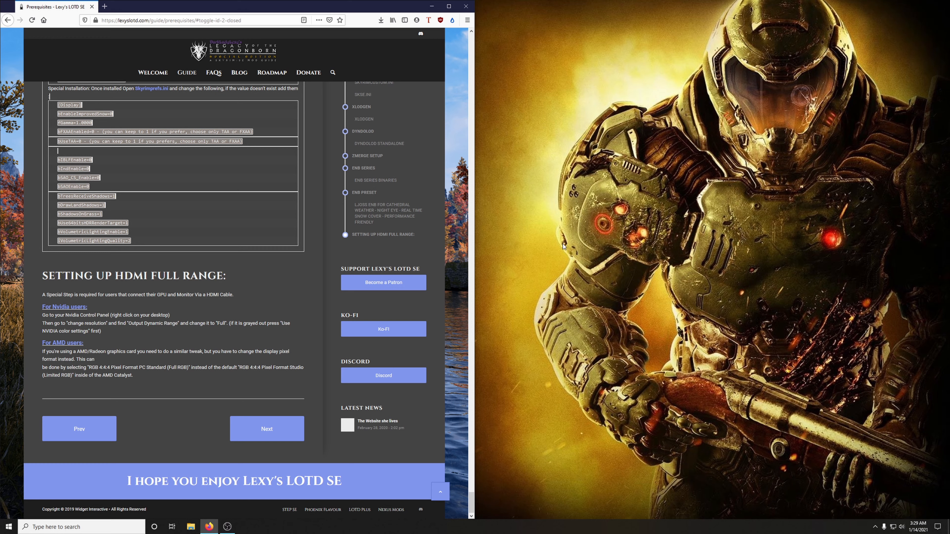
Step: Check the output dynamic range under Use NVIDIA color settings in NVIDIA Control Panel's Change resolution page, then discard the change and close it
right_click(599, 226)
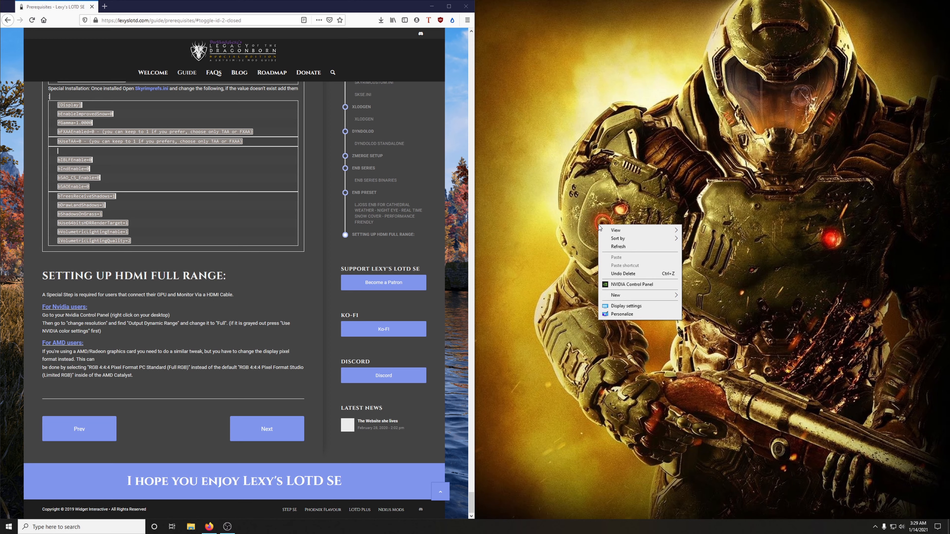
left_click(651, 285)
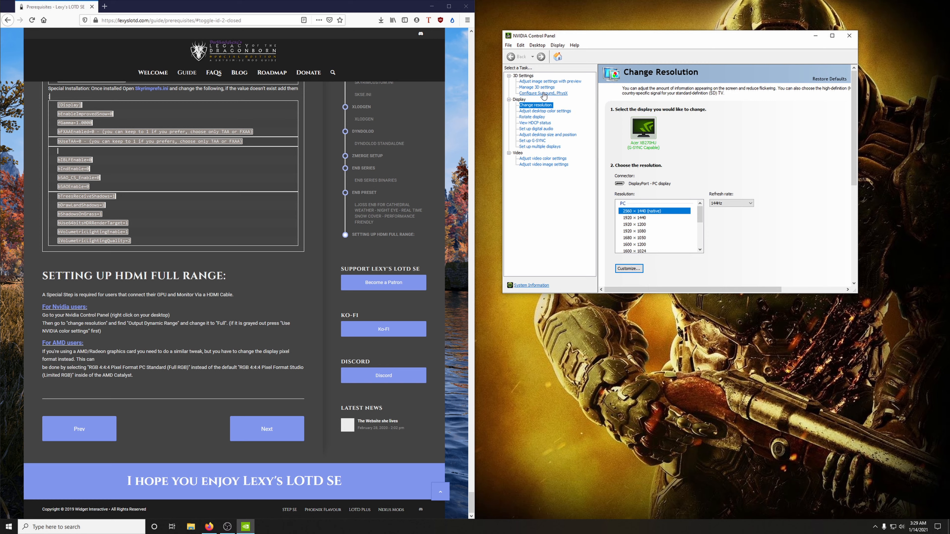
left_click(540, 105)
scroll(778, 215, "down", 4)
scroll(780, 218, "down", 3)
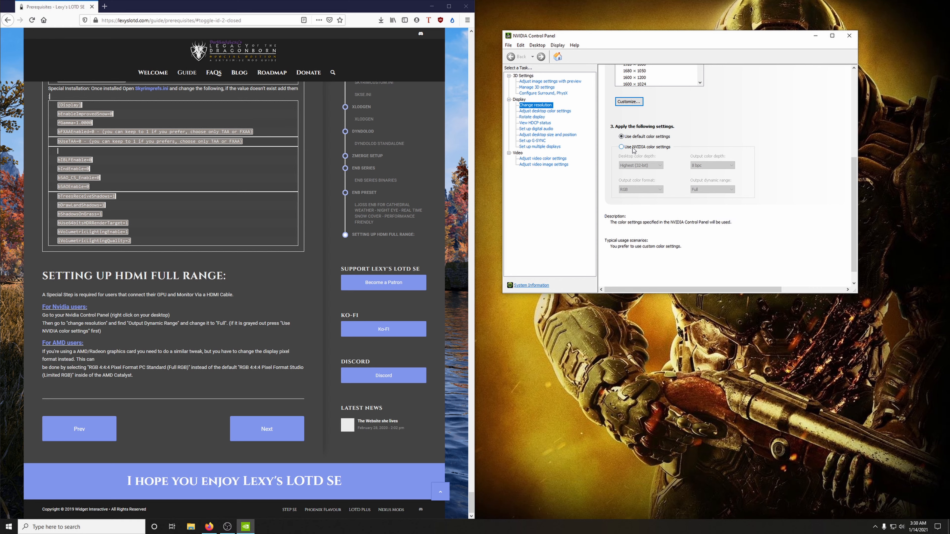
left_click(623, 147)
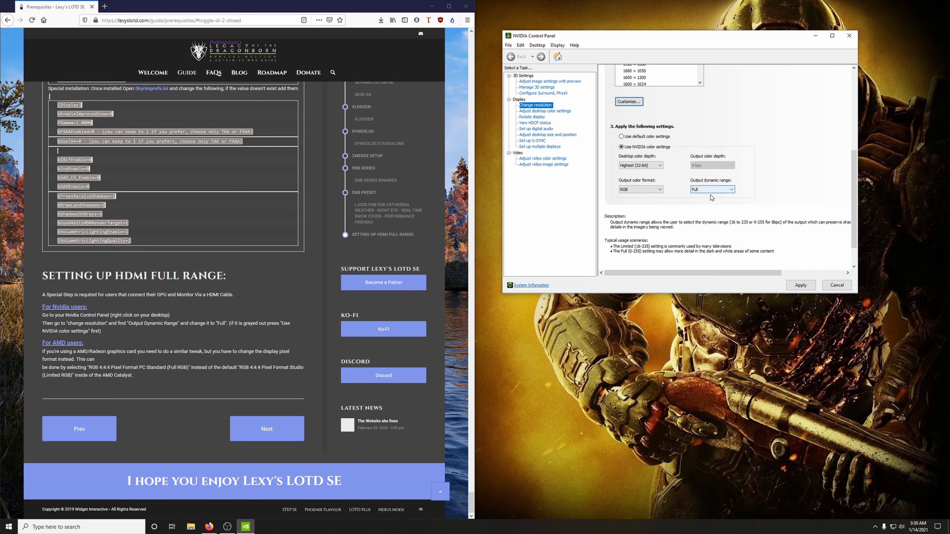
left_click(838, 286)
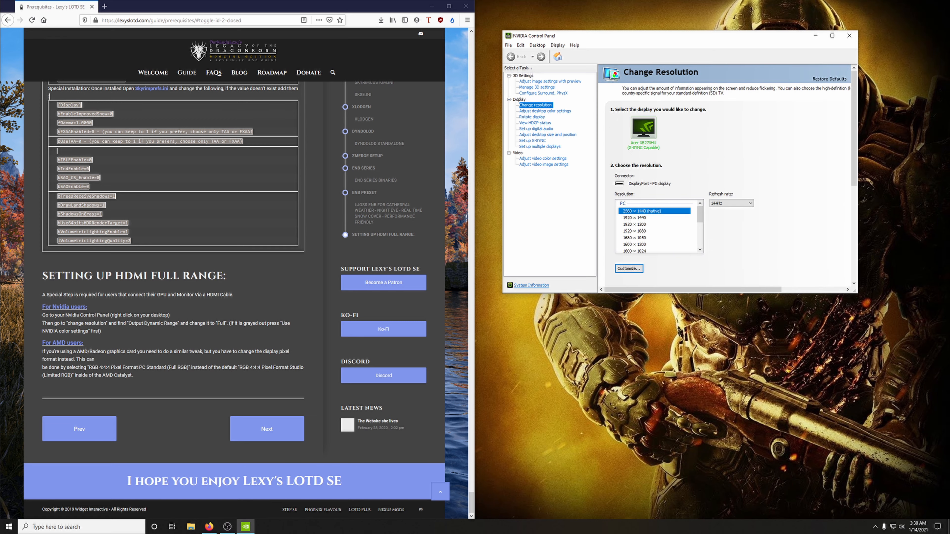
left_click(849, 36)
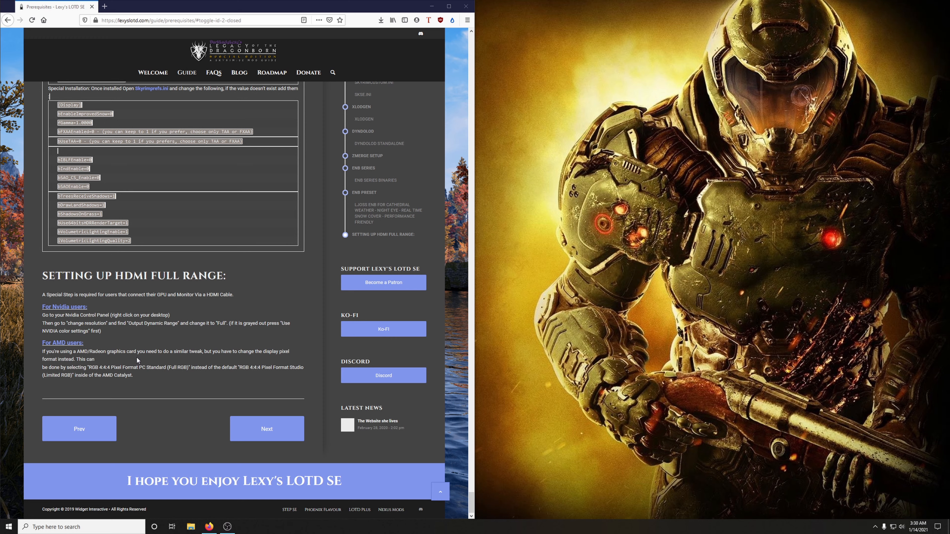
Step: Open the guide's Mod Installation – Part 1 page in the browser
left_click(190, 78)
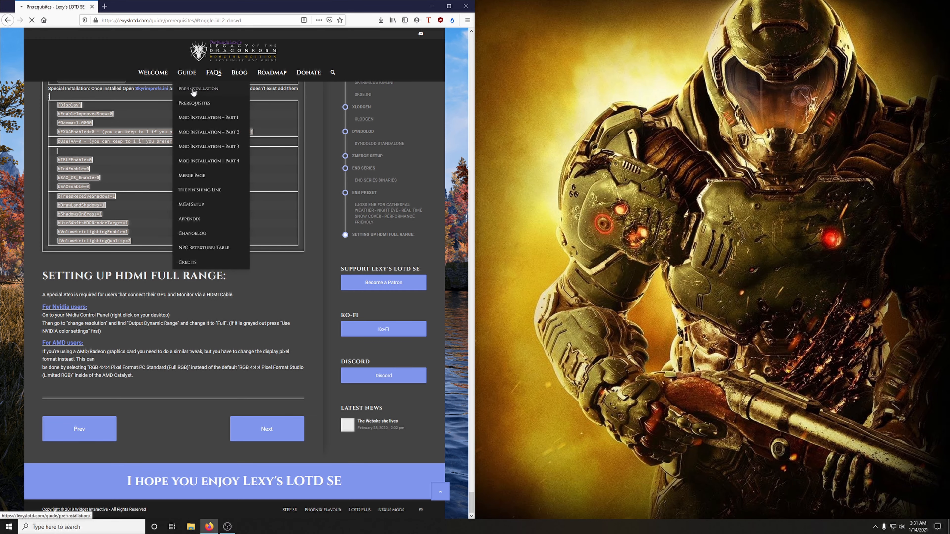
left_click(204, 118)
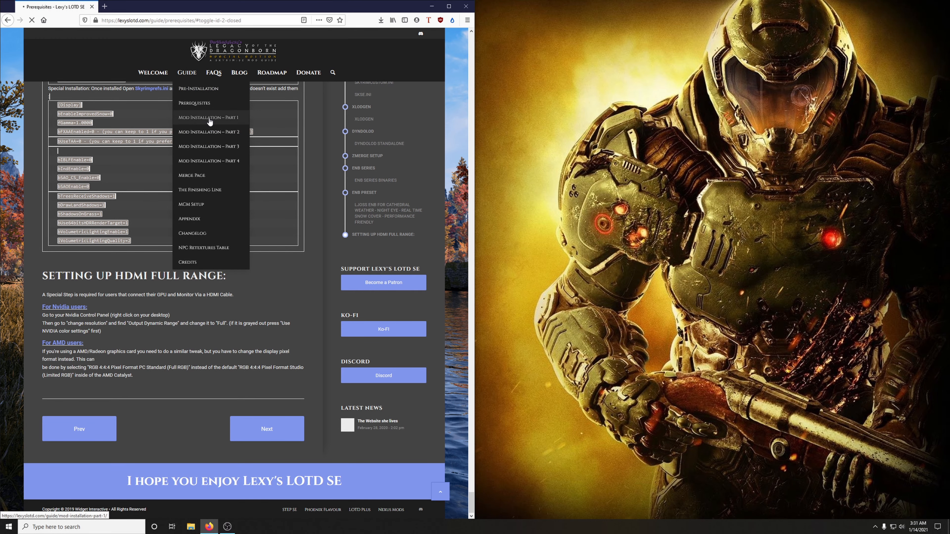